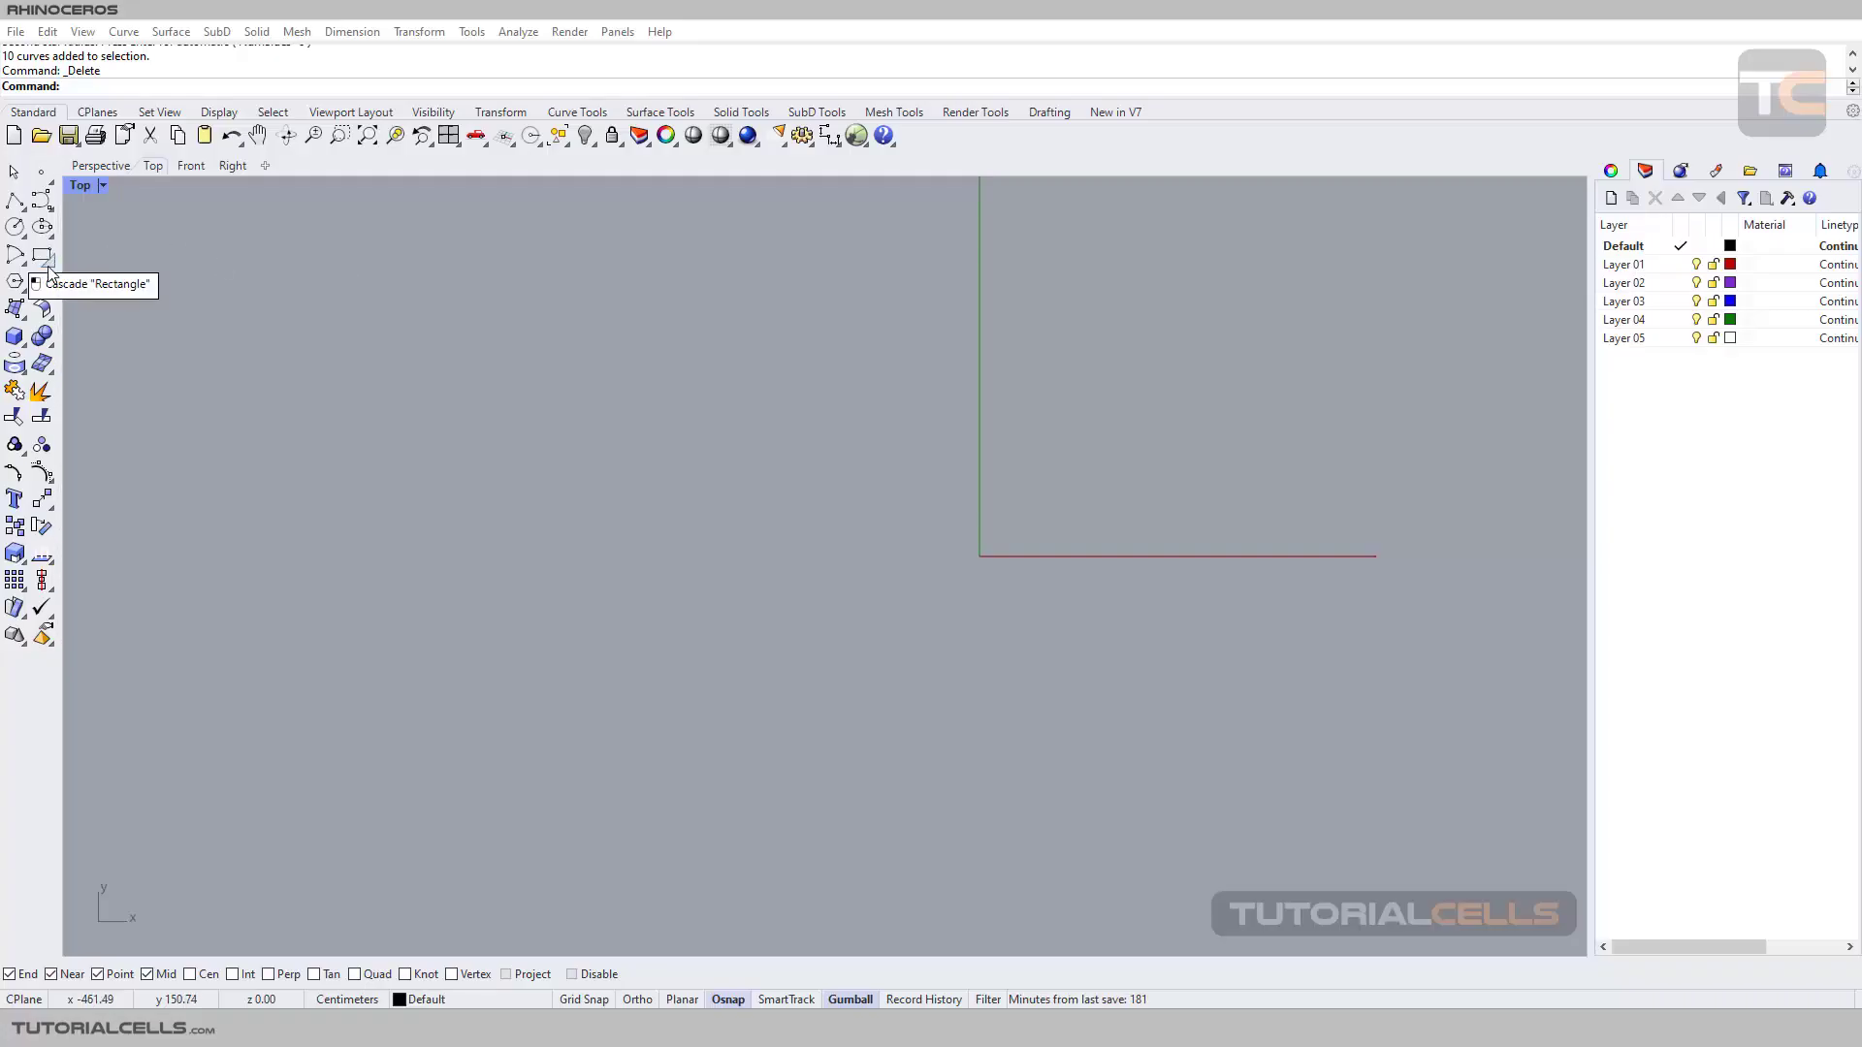
# Float the Rectangle and Polygon flyouts as toolbars and pan the empty Top view.
pyautogui.click(47, 269)
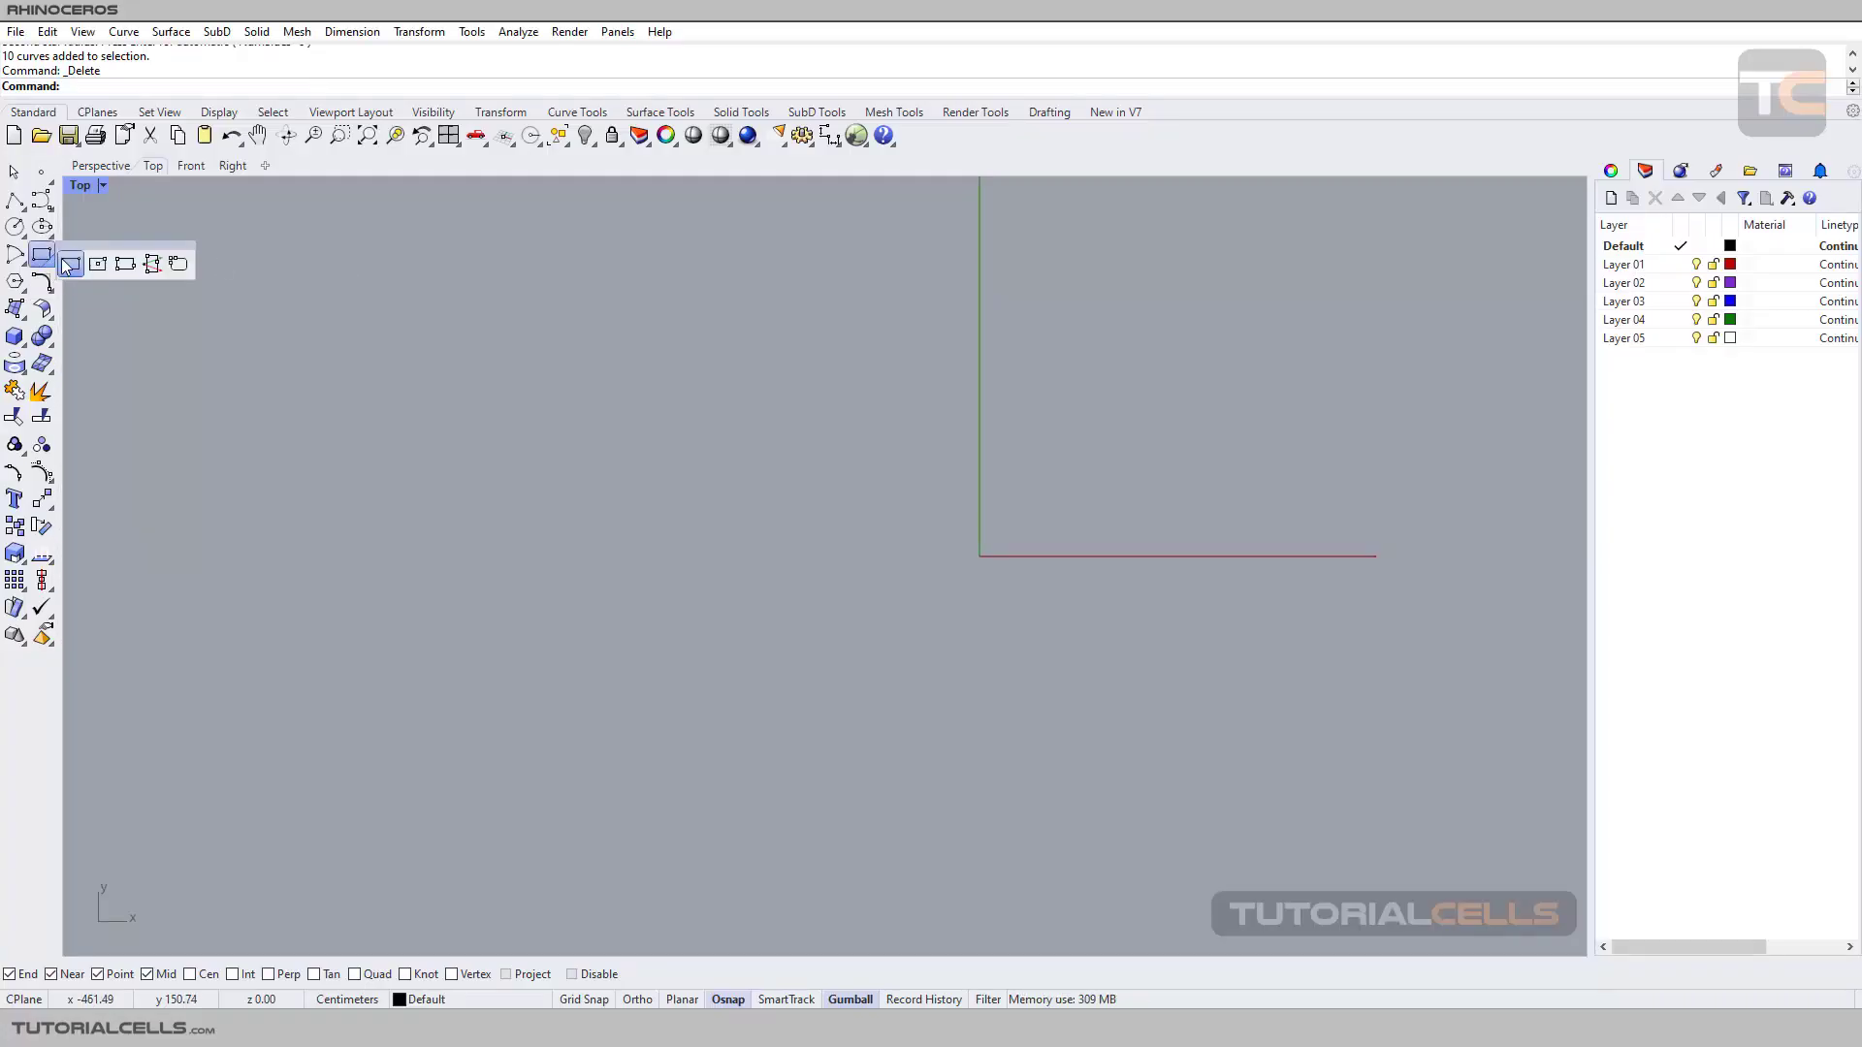
pyautogui.moveTo(60, 268); pyautogui.dragTo(130, 281)
pyautogui.click(21, 289)
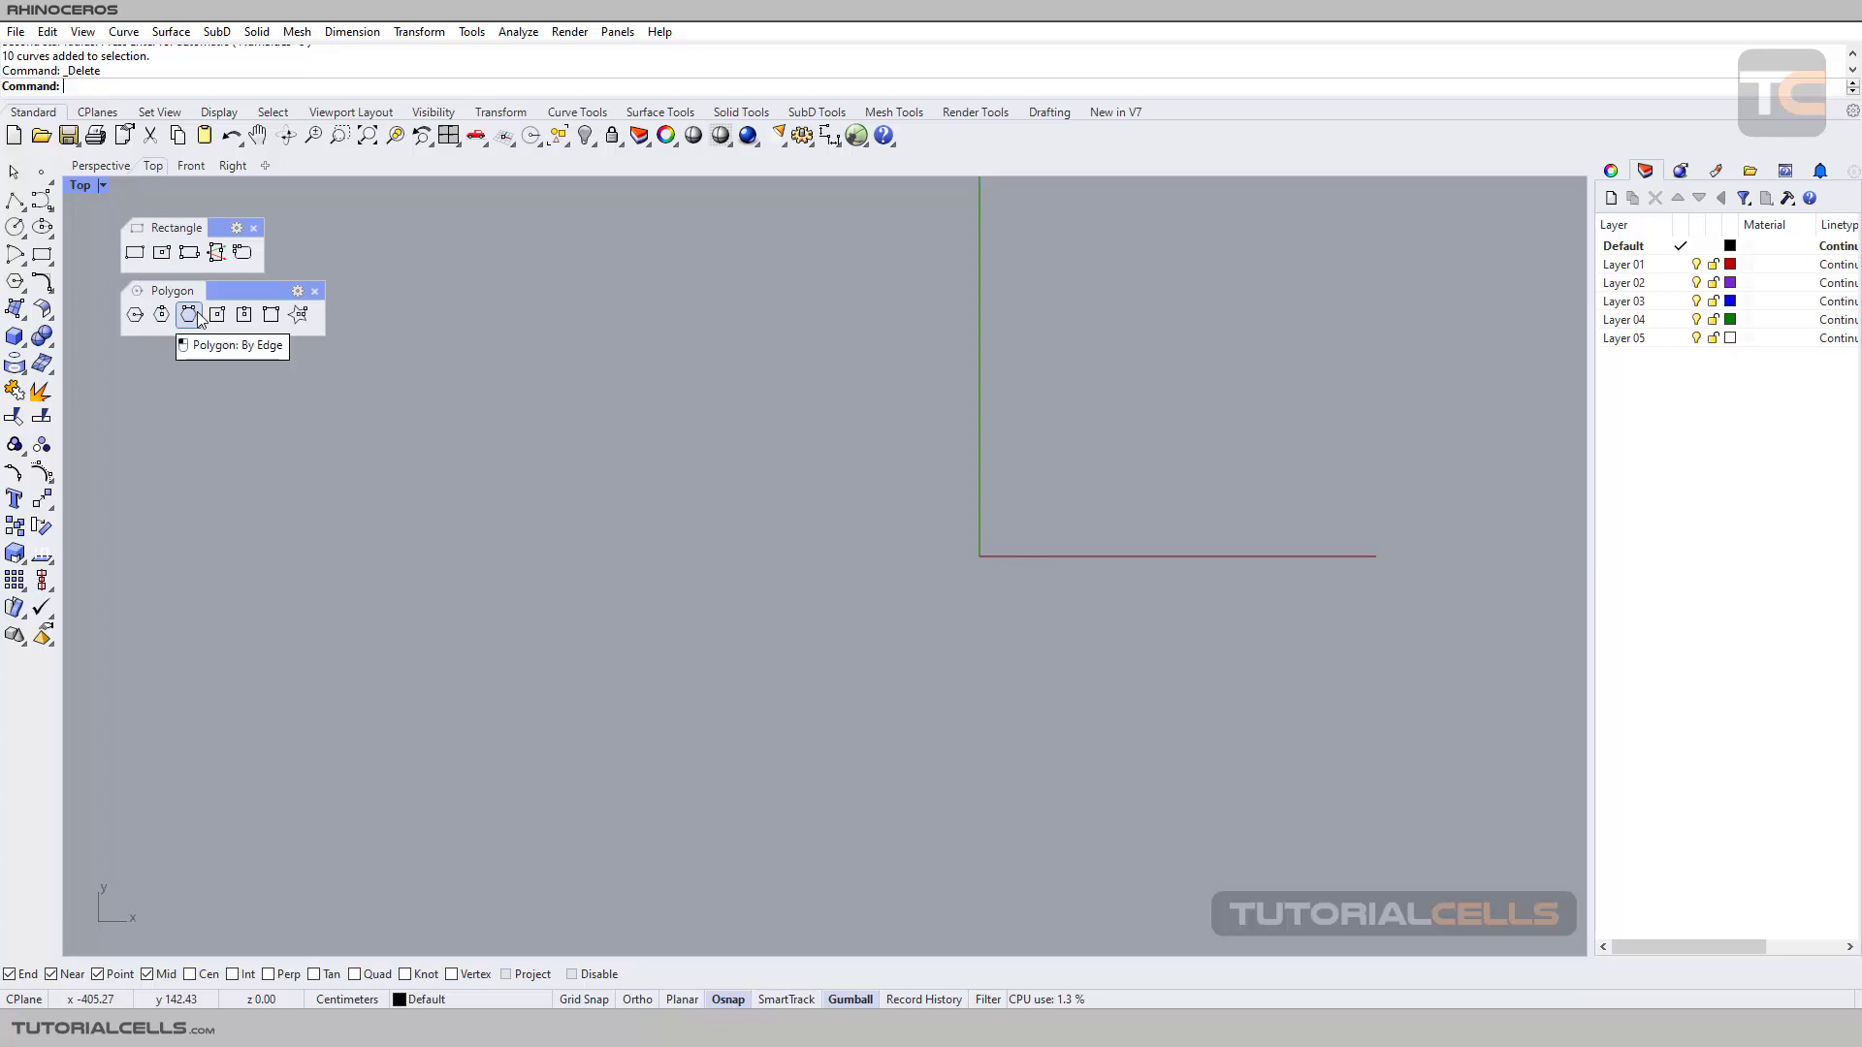
pyautogui.moveTo(219, 289); pyautogui.dragTo(214, 289)
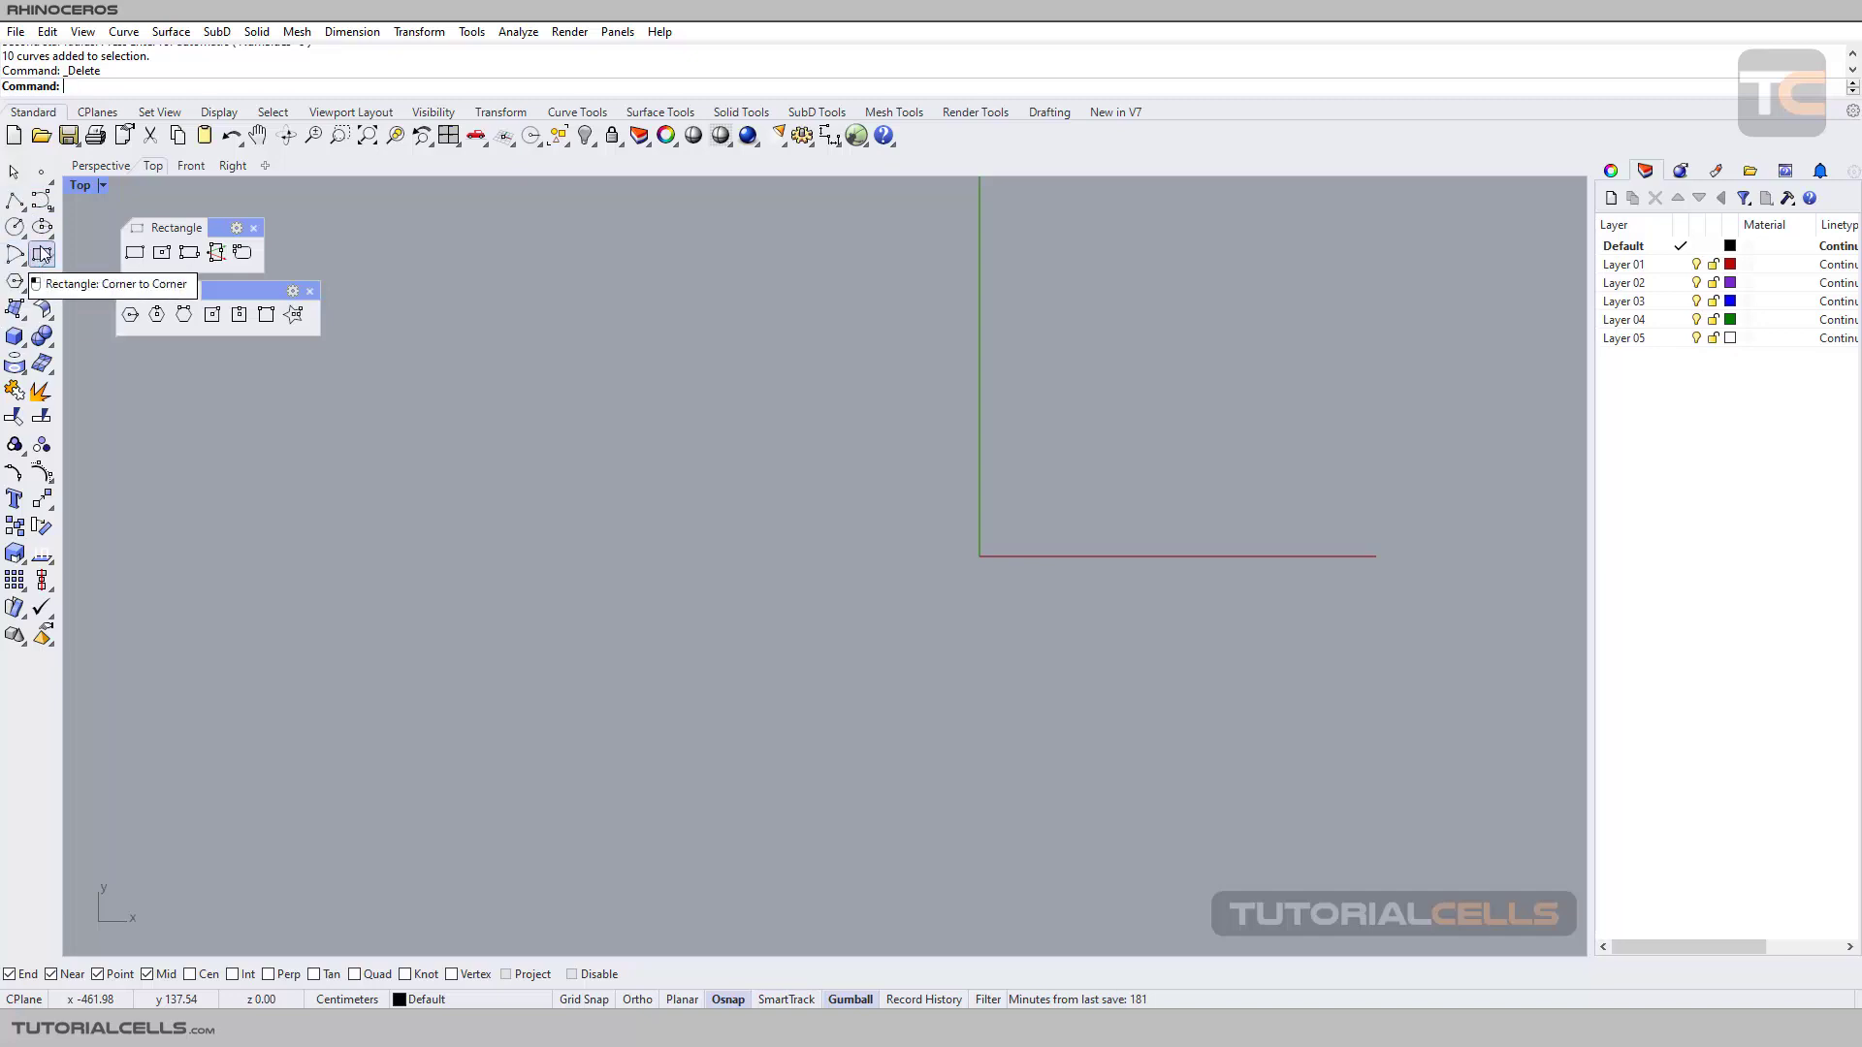
pyautogui.click(53, 297)
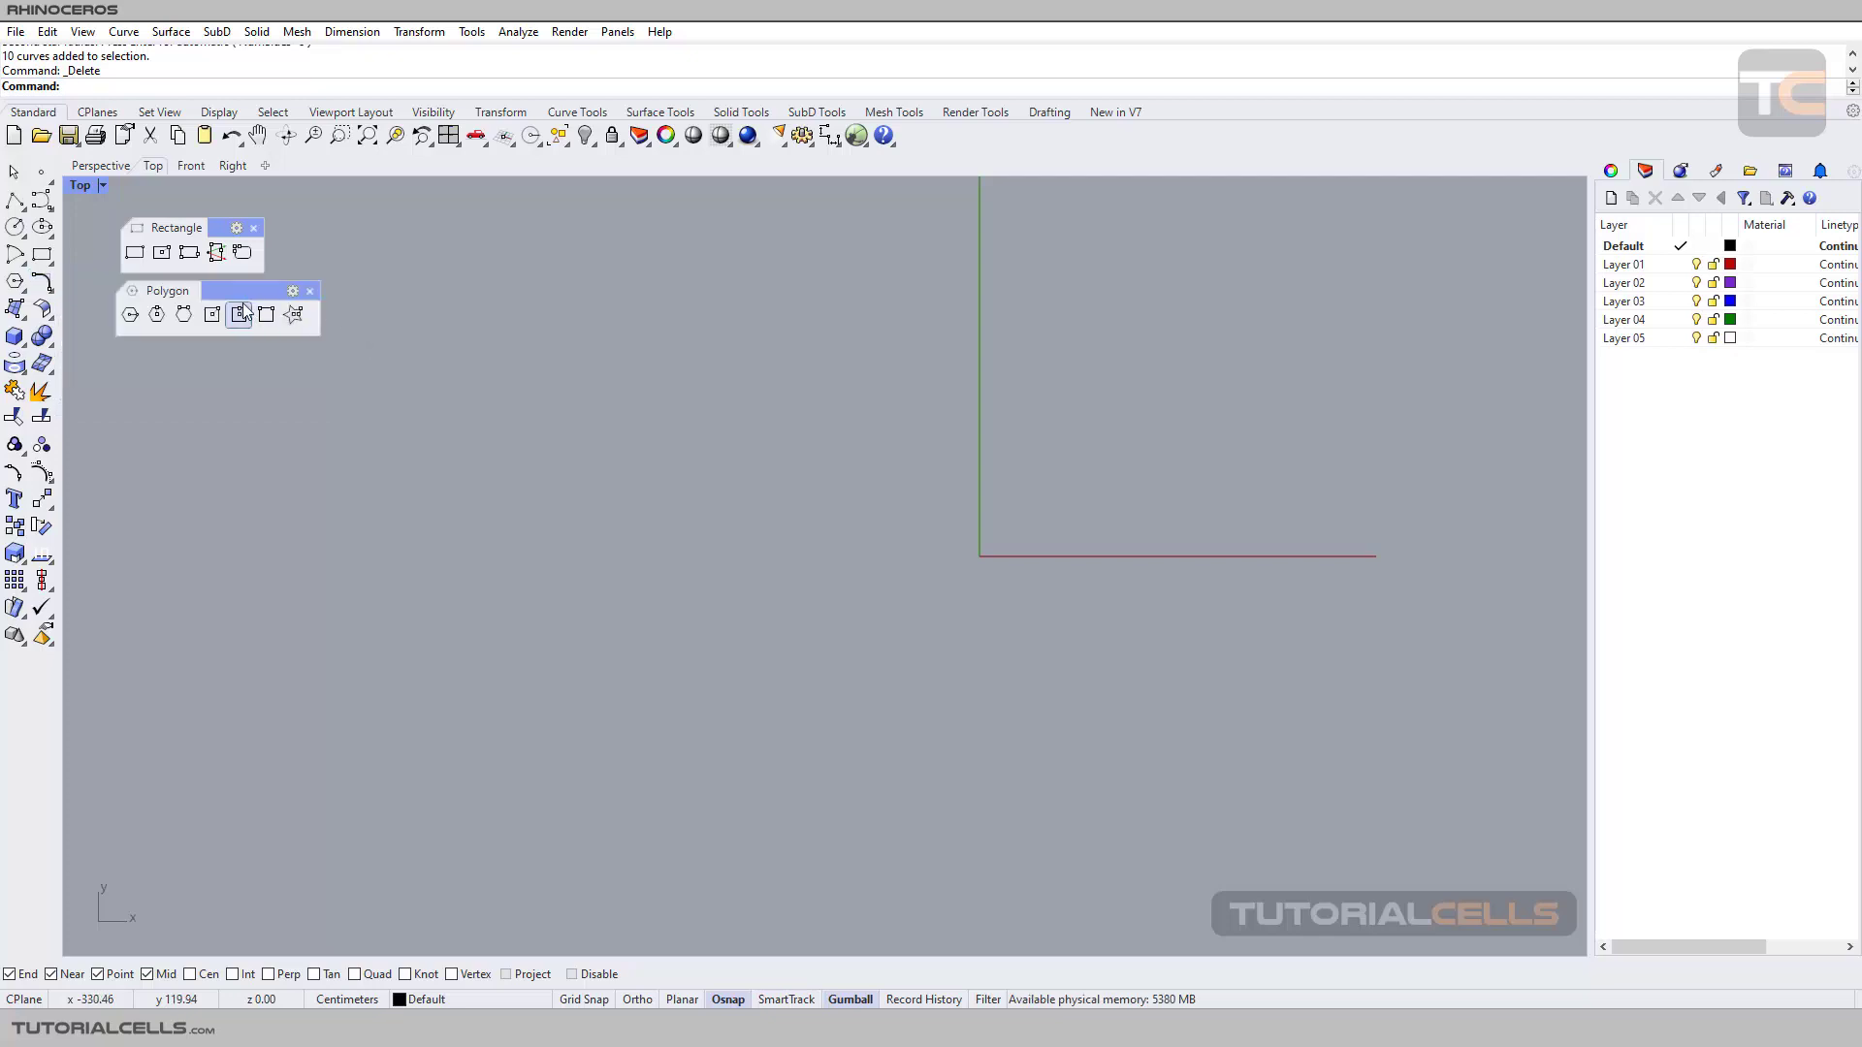
pyautogui.moveTo(866, 580); pyautogui.dragTo(657, 469, button='right')
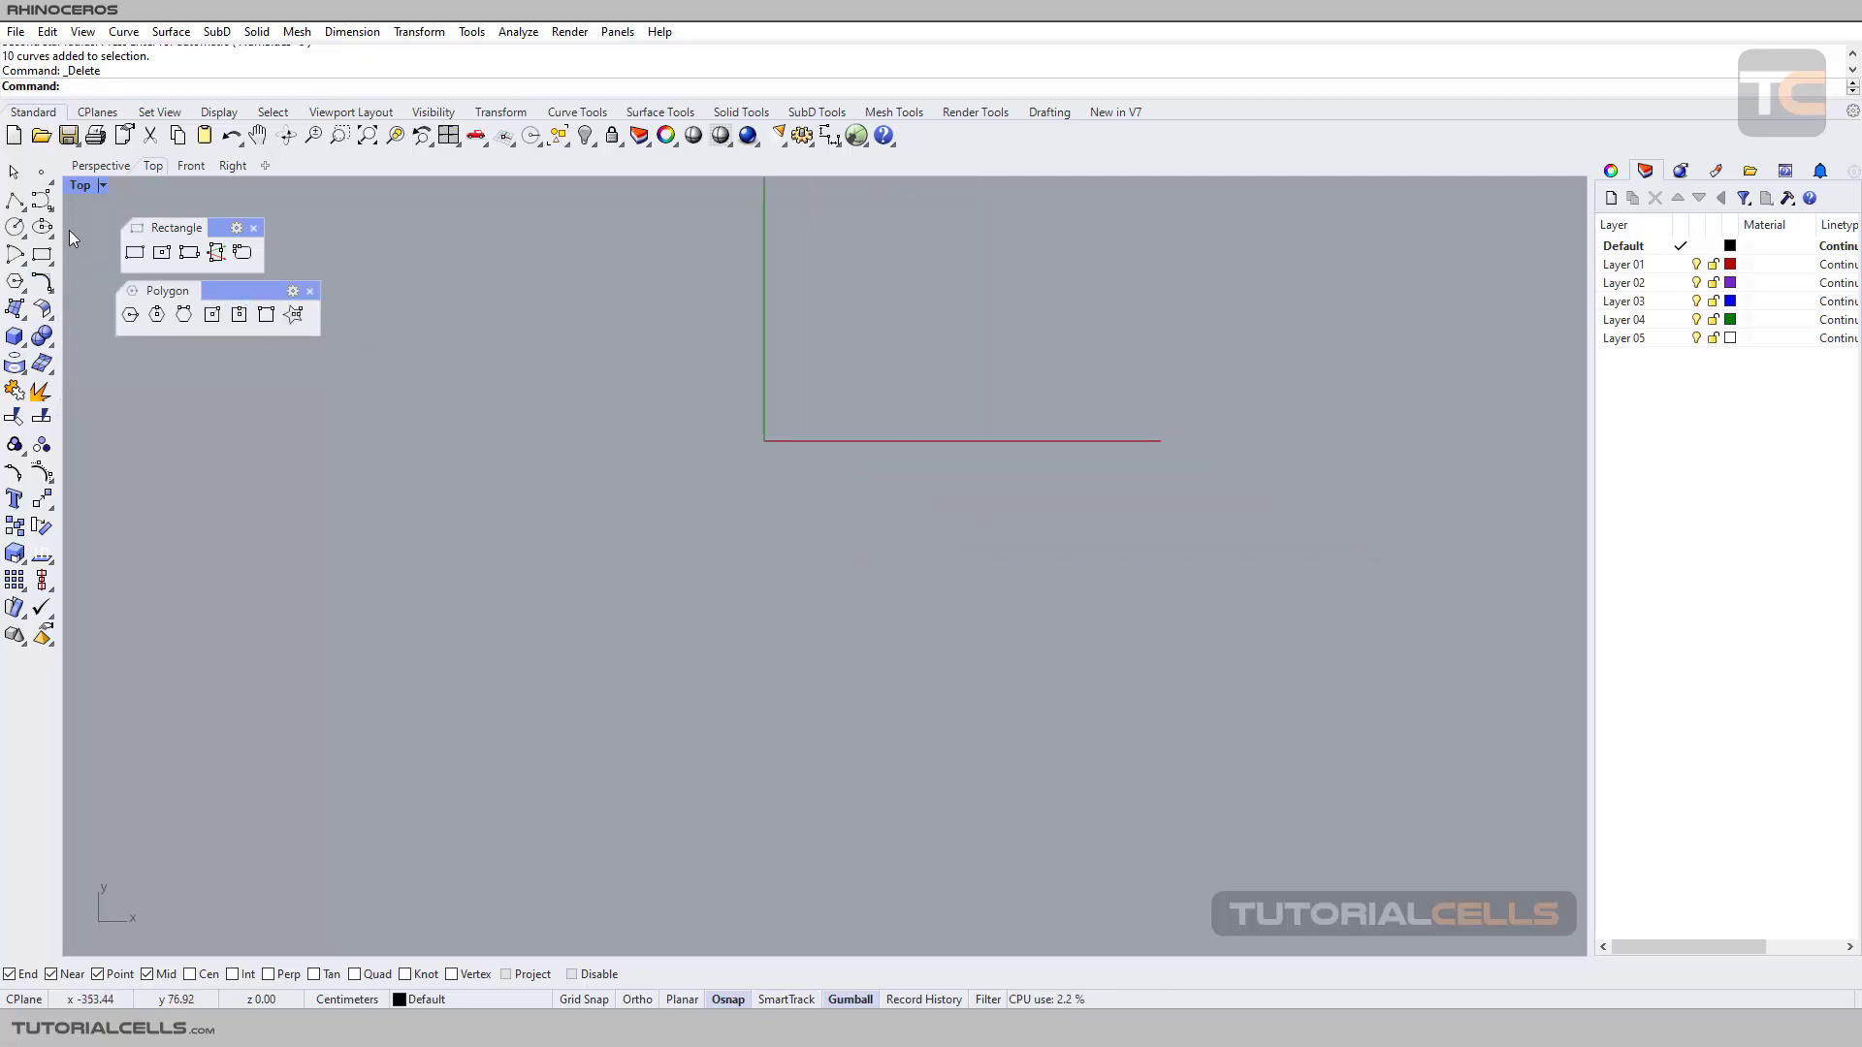
pyautogui.moveTo(526, 408); pyautogui.dragTo(528, 394, button='right')
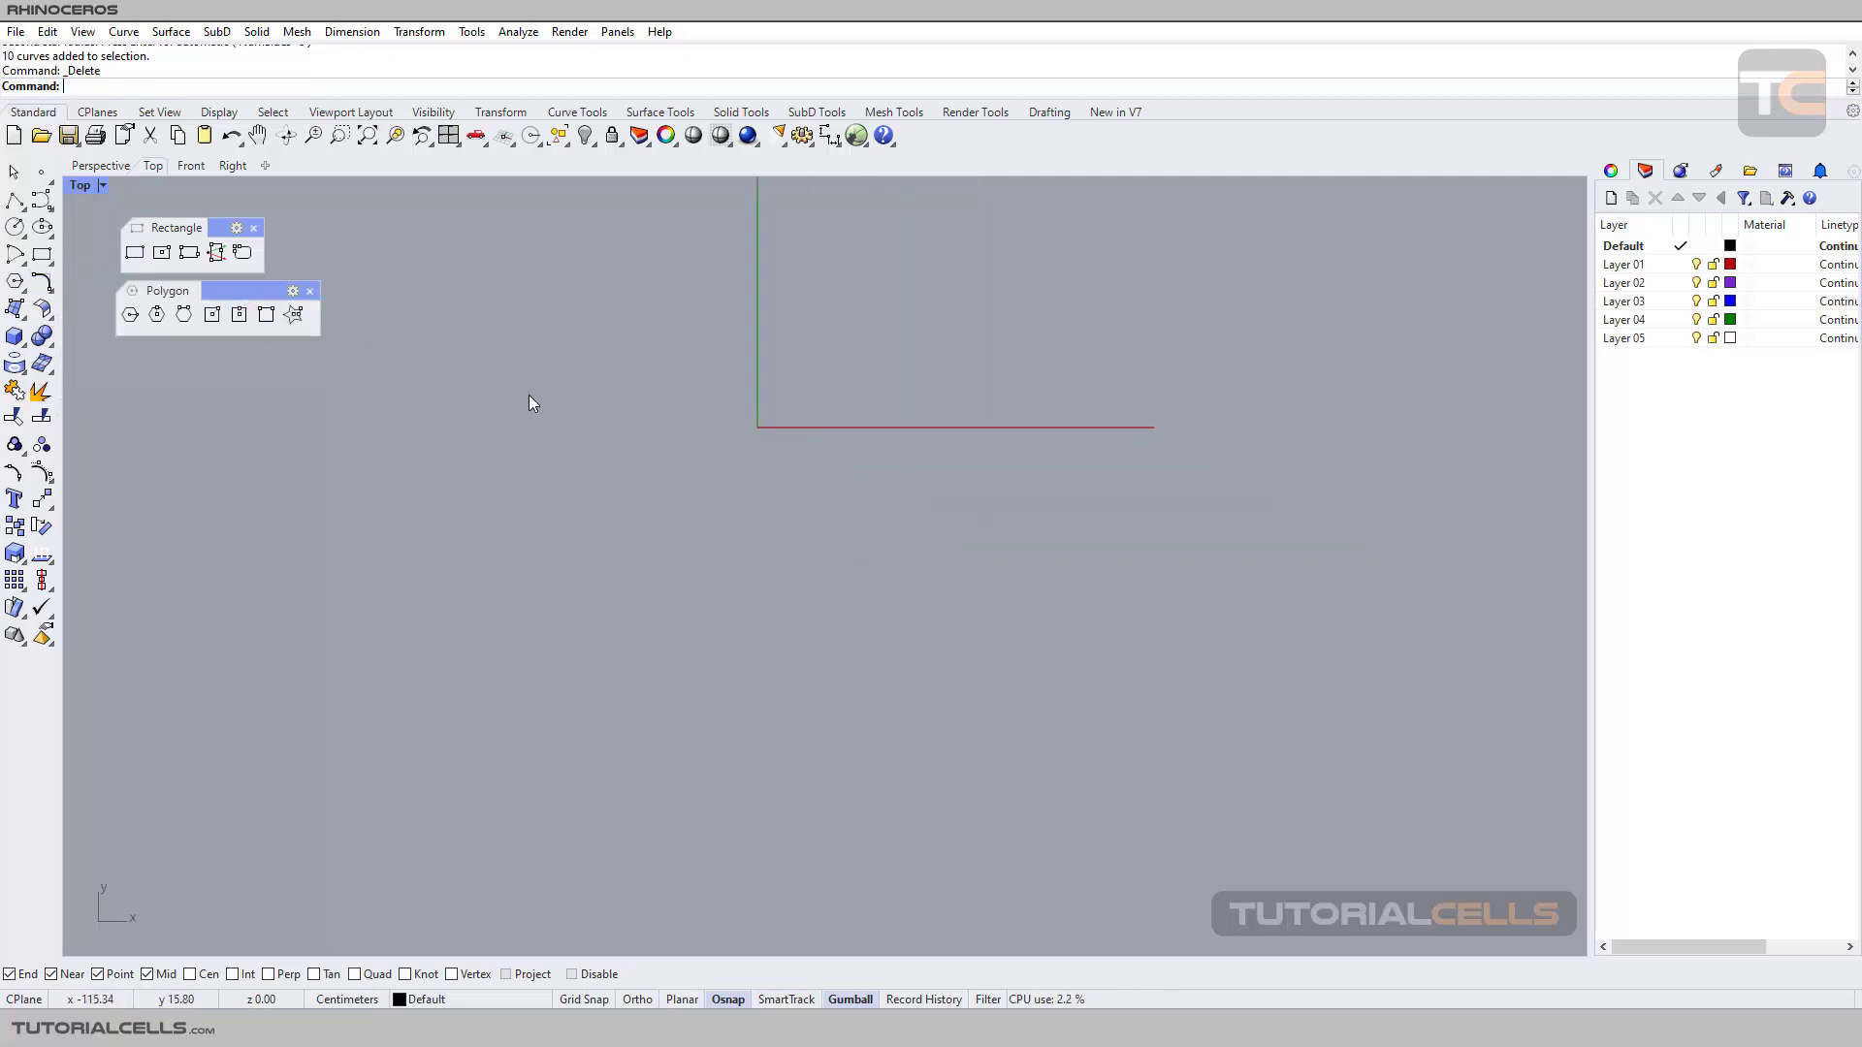
pyautogui.click(136, 253)
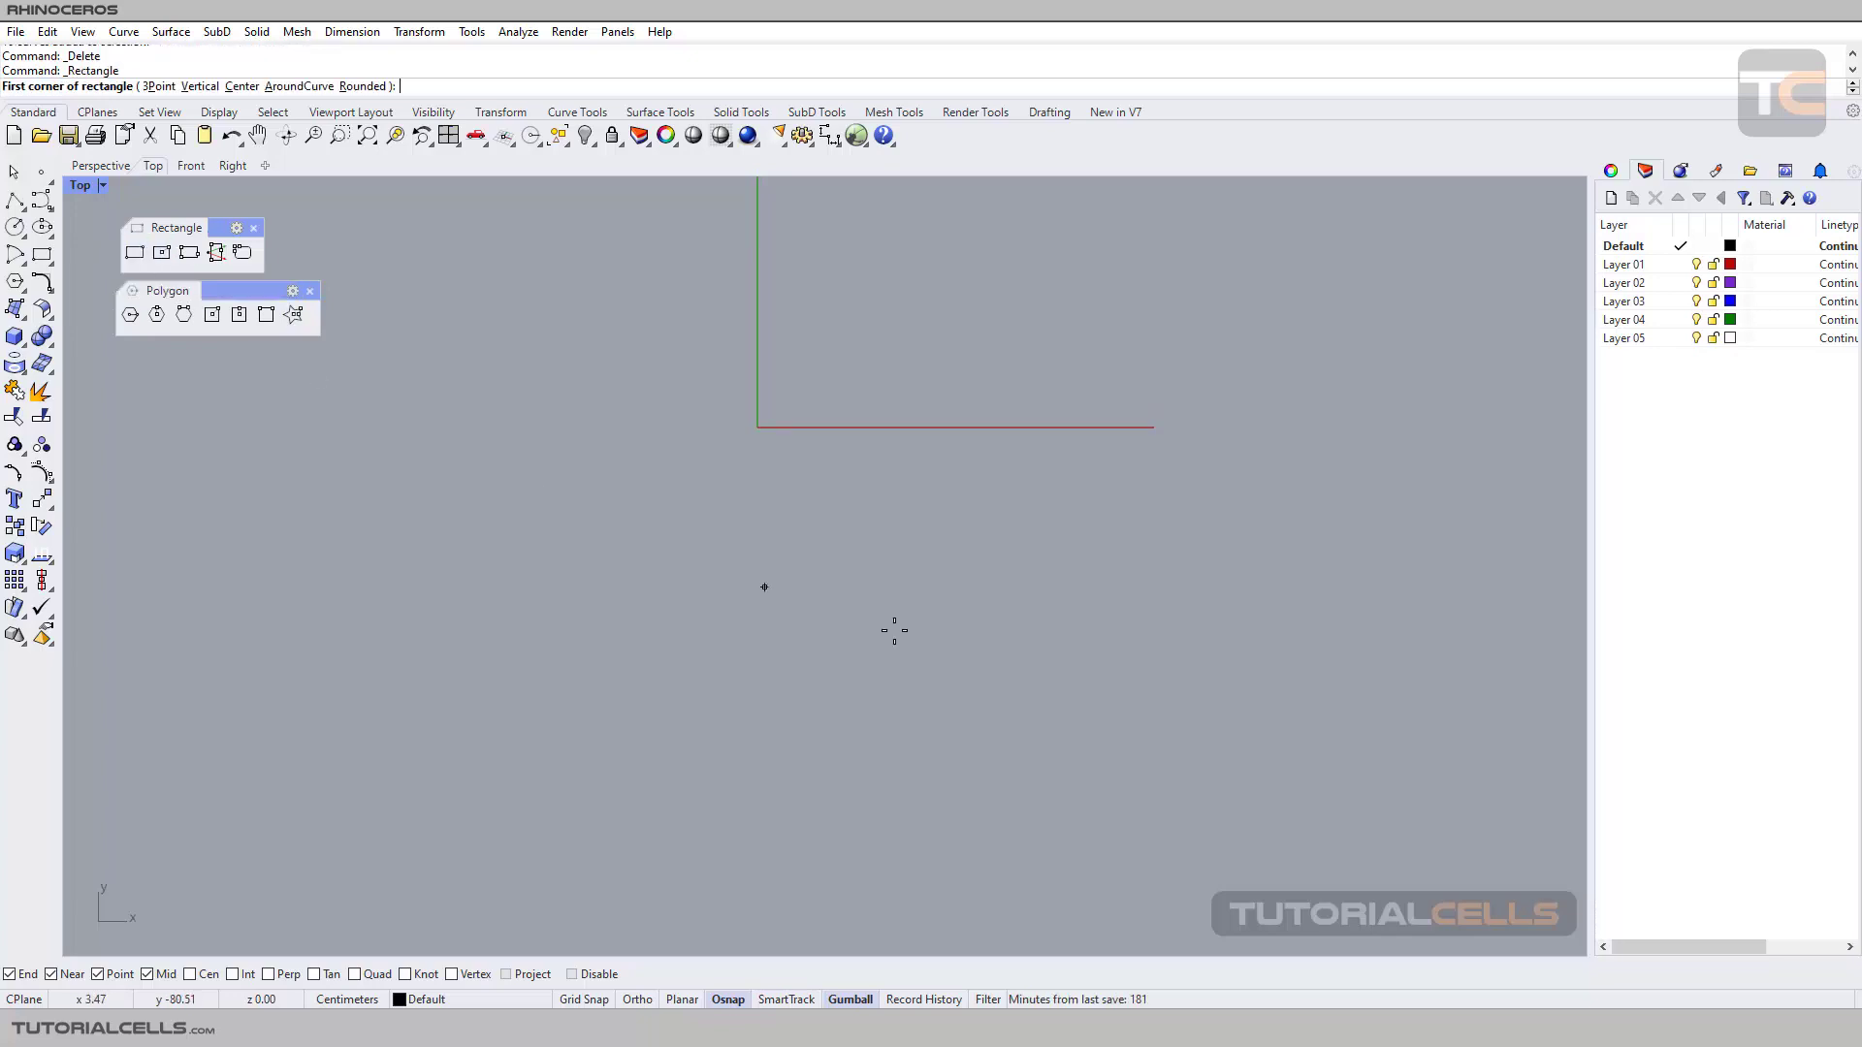
pyautogui.click(442, 496)
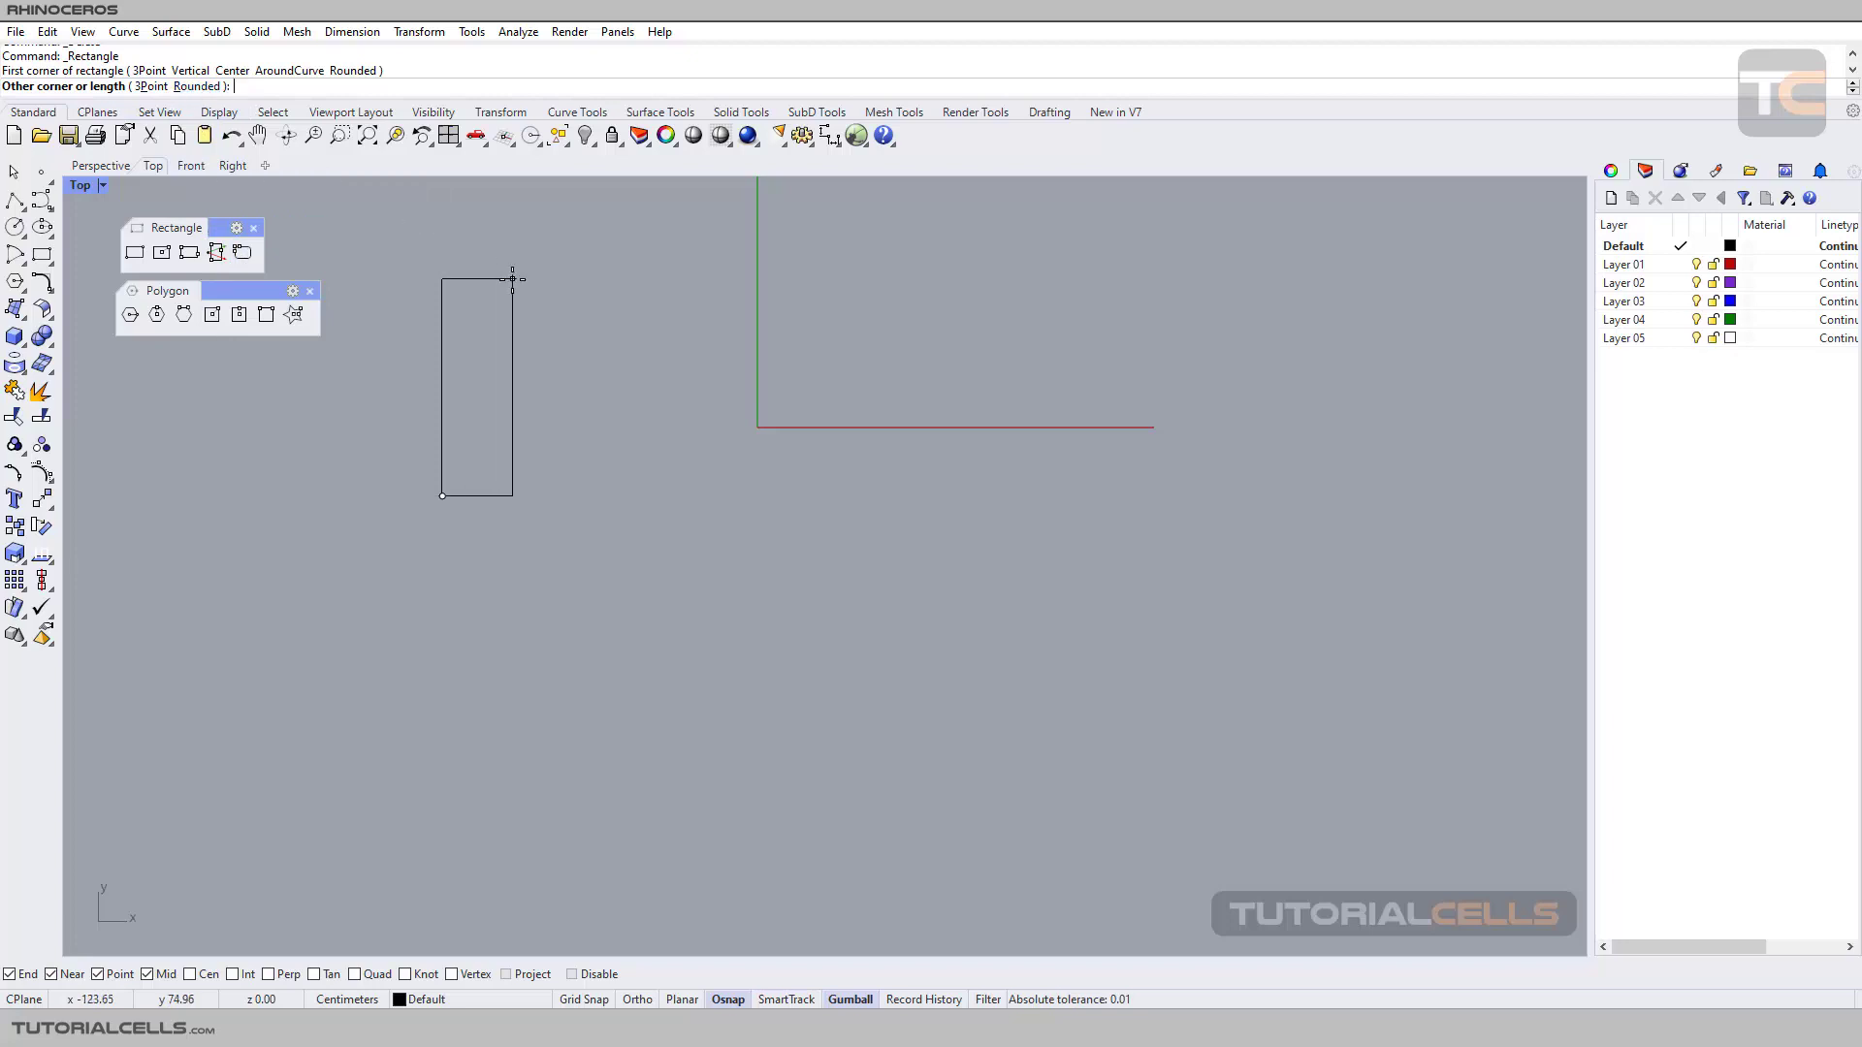
pyautogui.press('Escape')
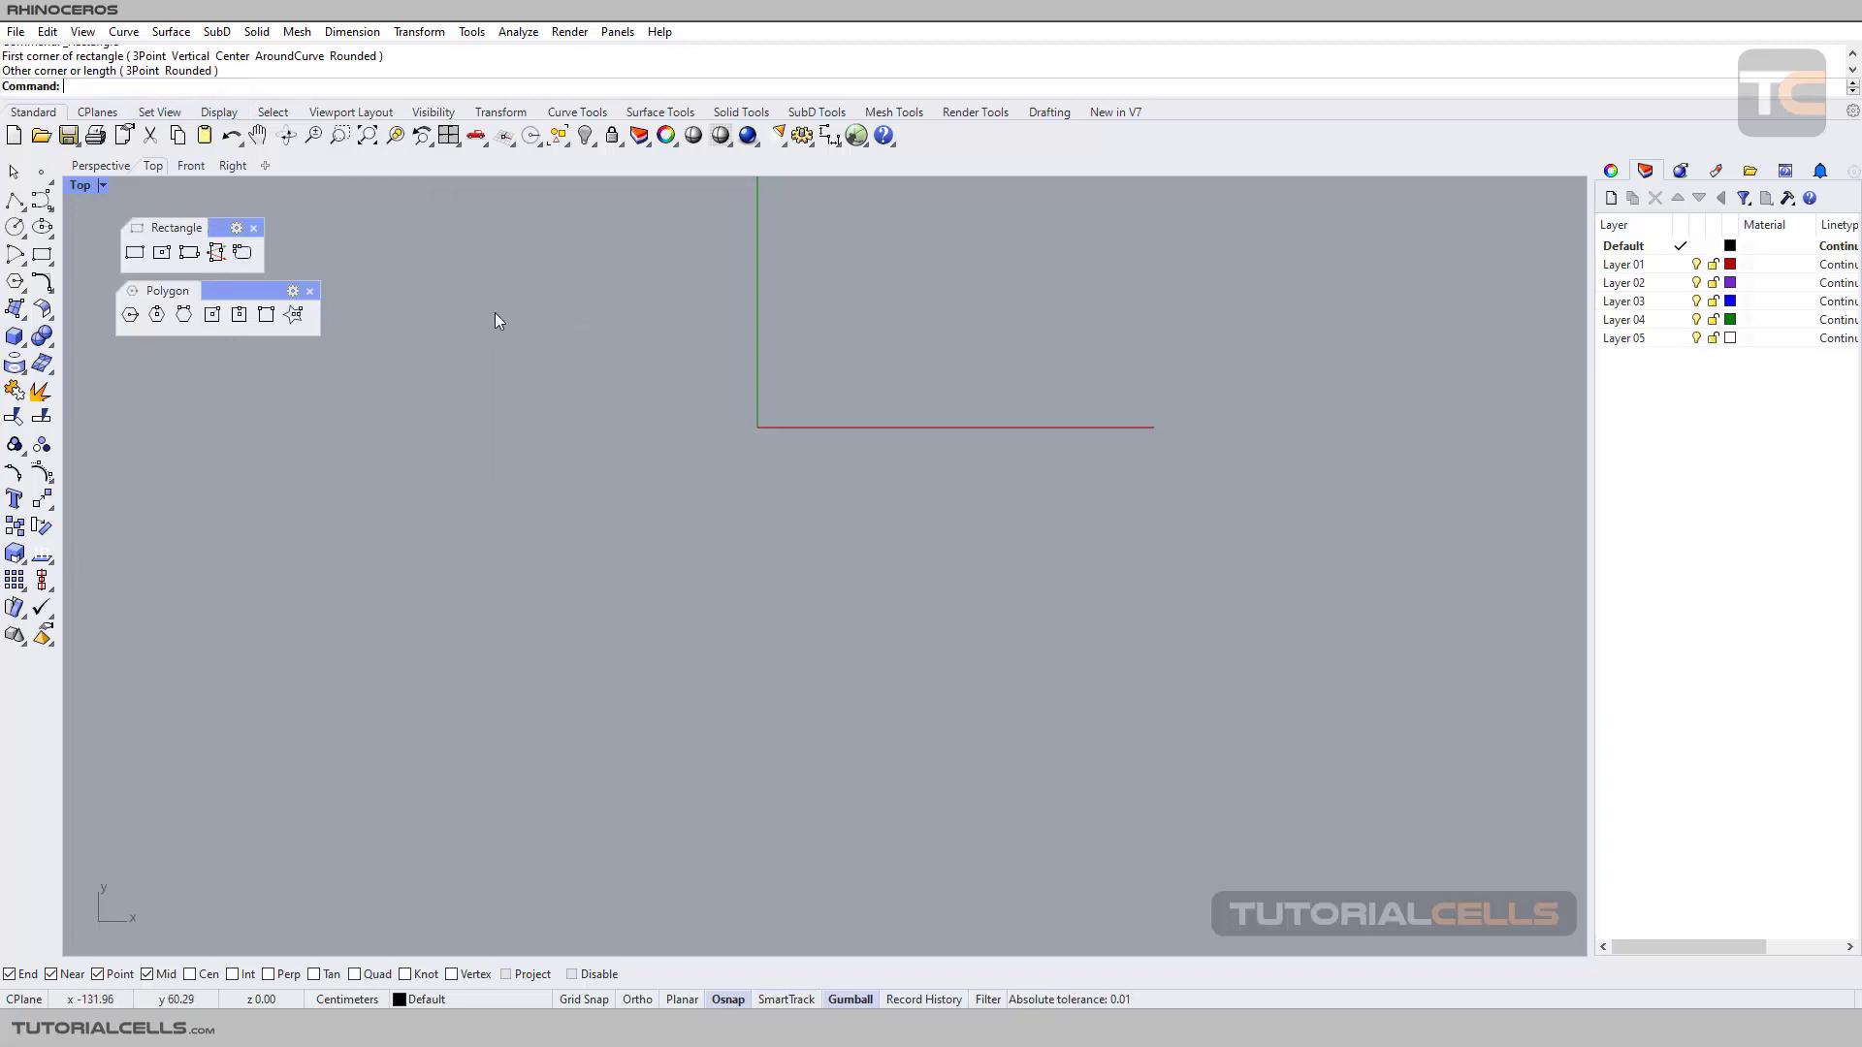
pyautogui.click(135, 252)
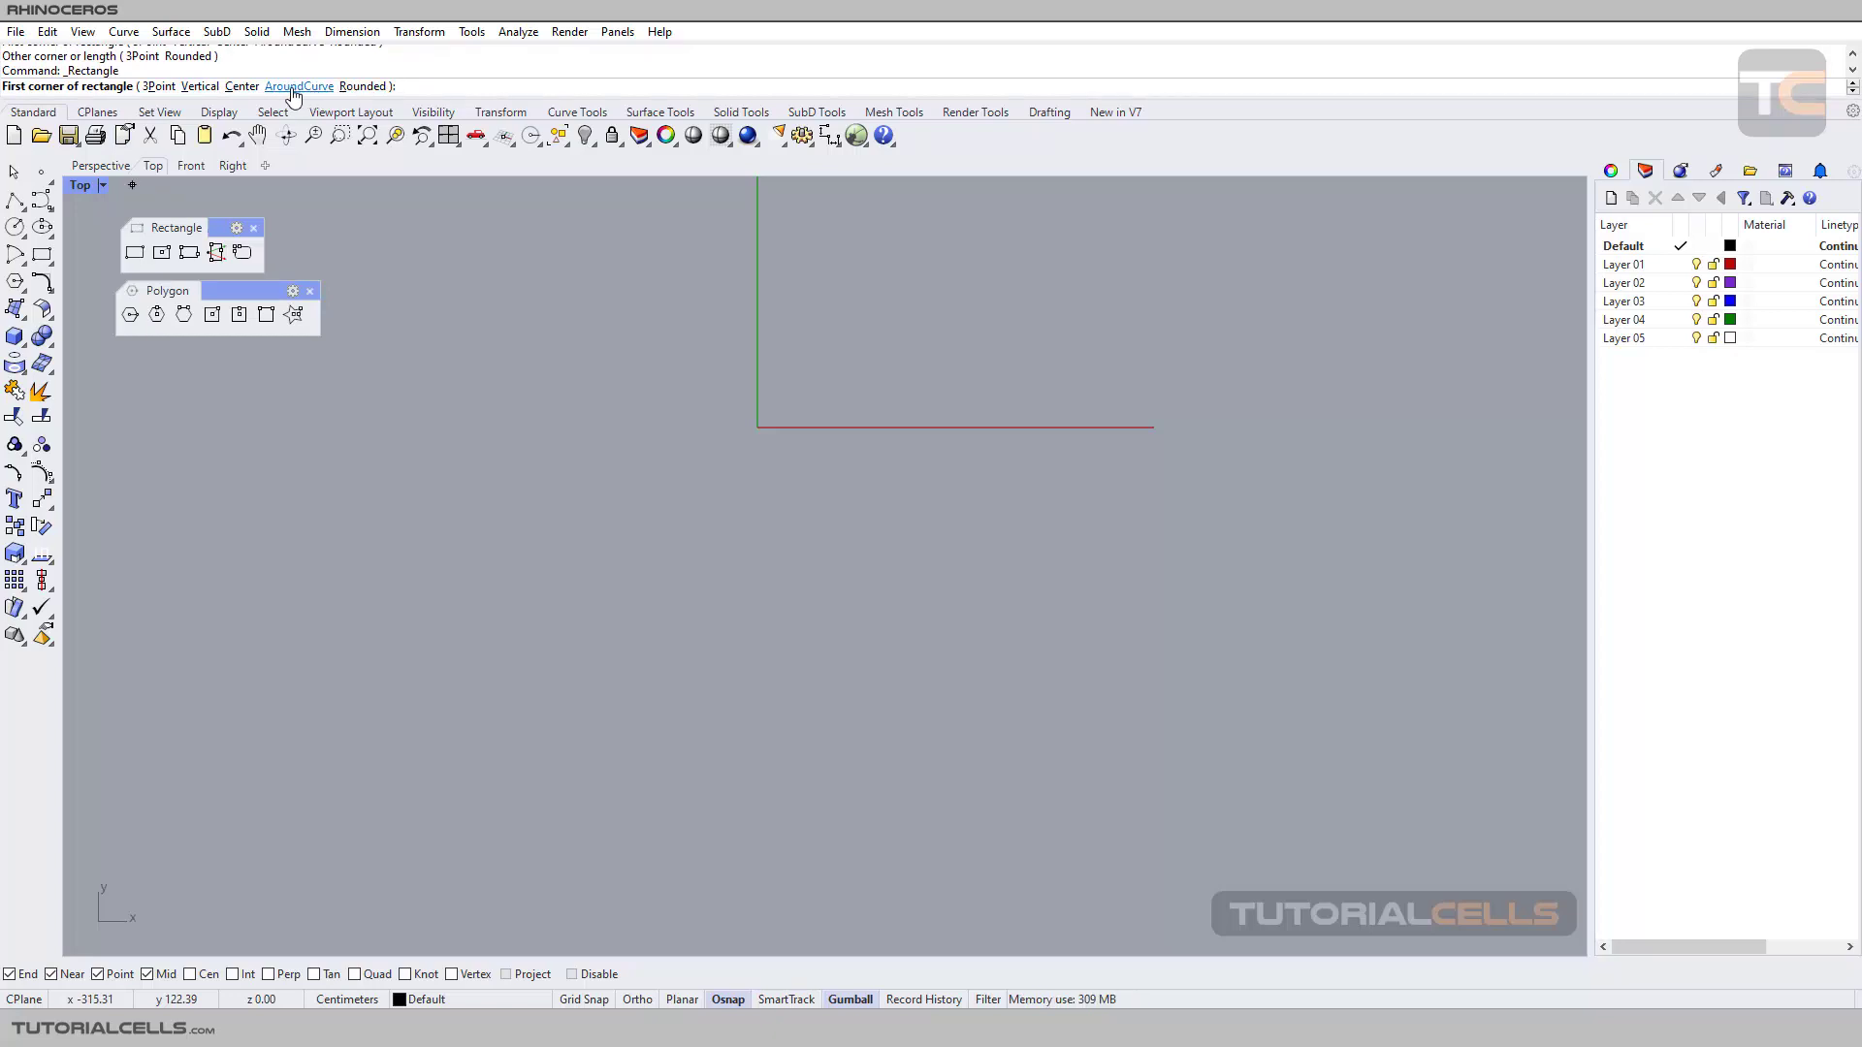
pyautogui.click(15, 200)
pyautogui.click(461, 432)
pyautogui.click(630, 328)
pyautogui.click(722, 474)
pyautogui.click(935, 328)
pyautogui.press('Return')
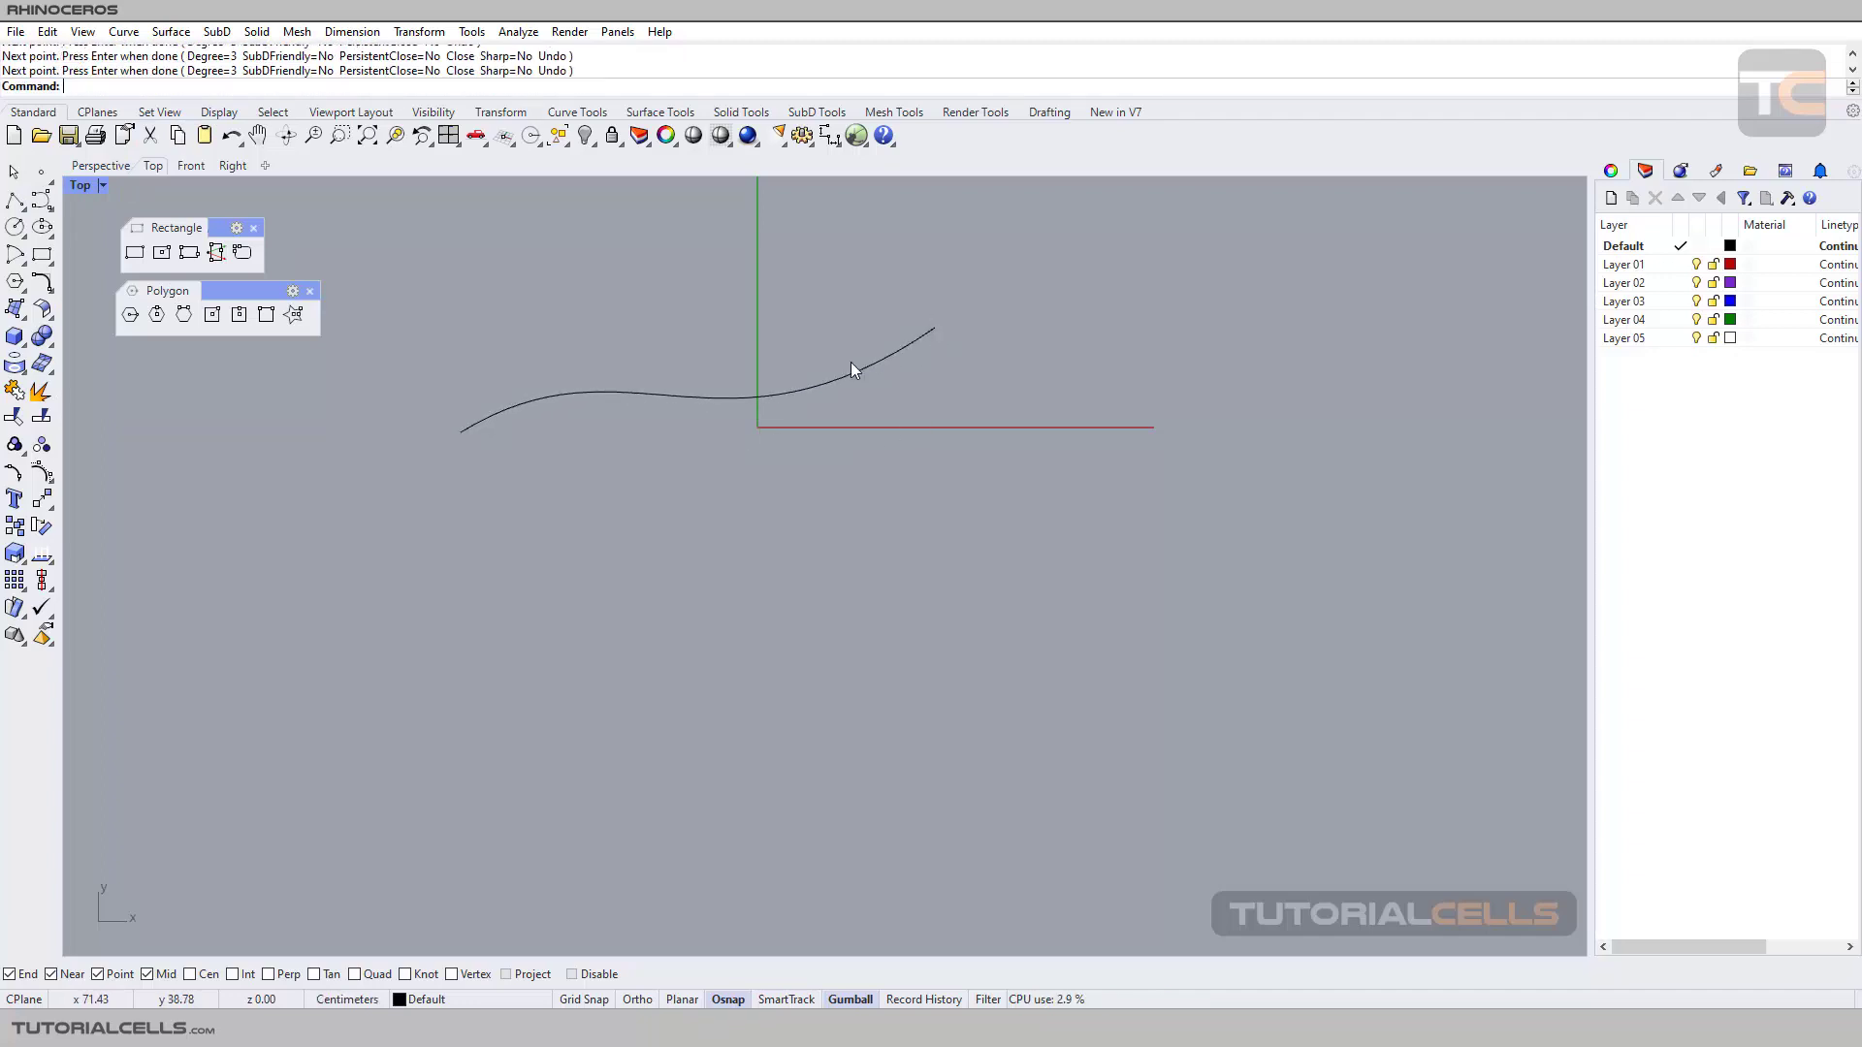
pyautogui.click(102, 165)
pyautogui.scroll(-4, 885, 528)
pyautogui.moveTo(948, 540)
pyautogui.mouseDown(button='right')
pyautogui.moveTo(981, 556)
pyautogui.moveTo(940, 533)
pyautogui.mouseUp(button='right')
pyautogui.click(959, 555)
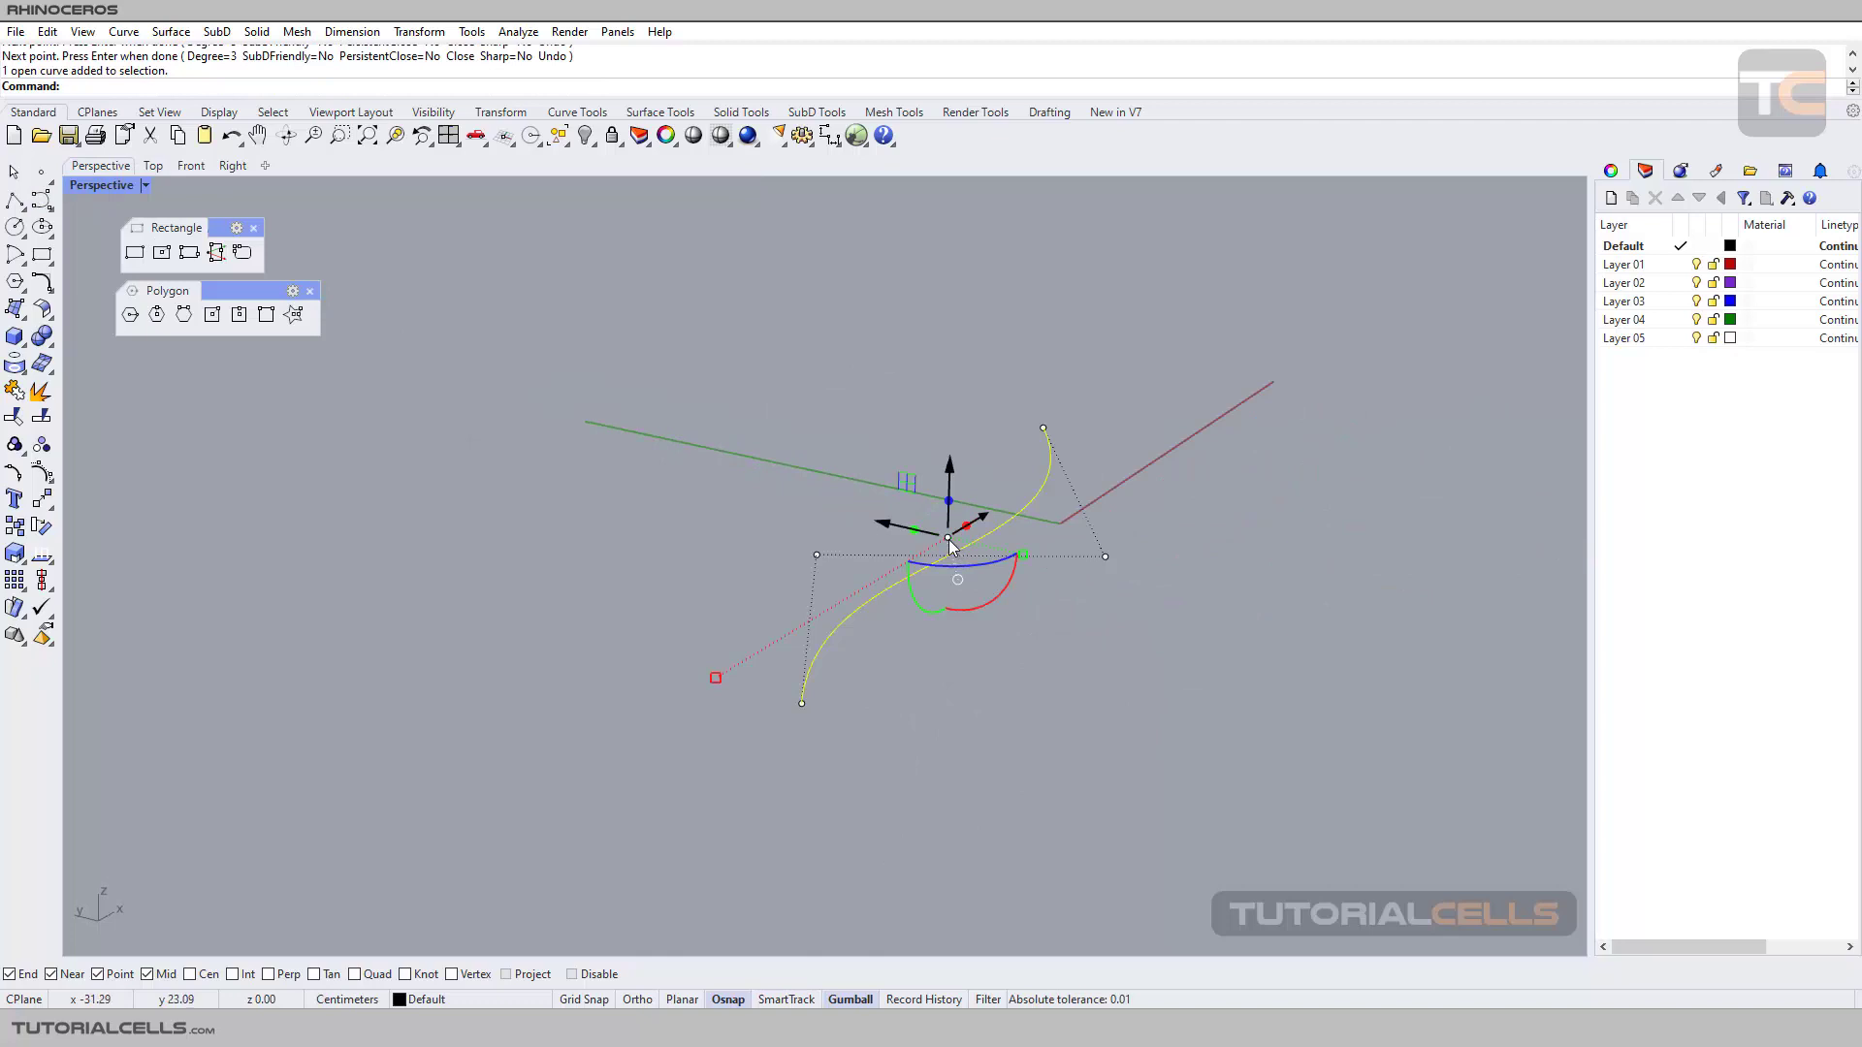
pyautogui.click(817, 554)
pyautogui.moveTo(820, 549); pyautogui.dragTo(821, 340)
pyautogui.click(830, 485)
pyautogui.click(843, 514)
pyautogui.moveTo(844, 512); pyautogui.dragTo(698, 456, button='right')
pyautogui.click(135, 253)
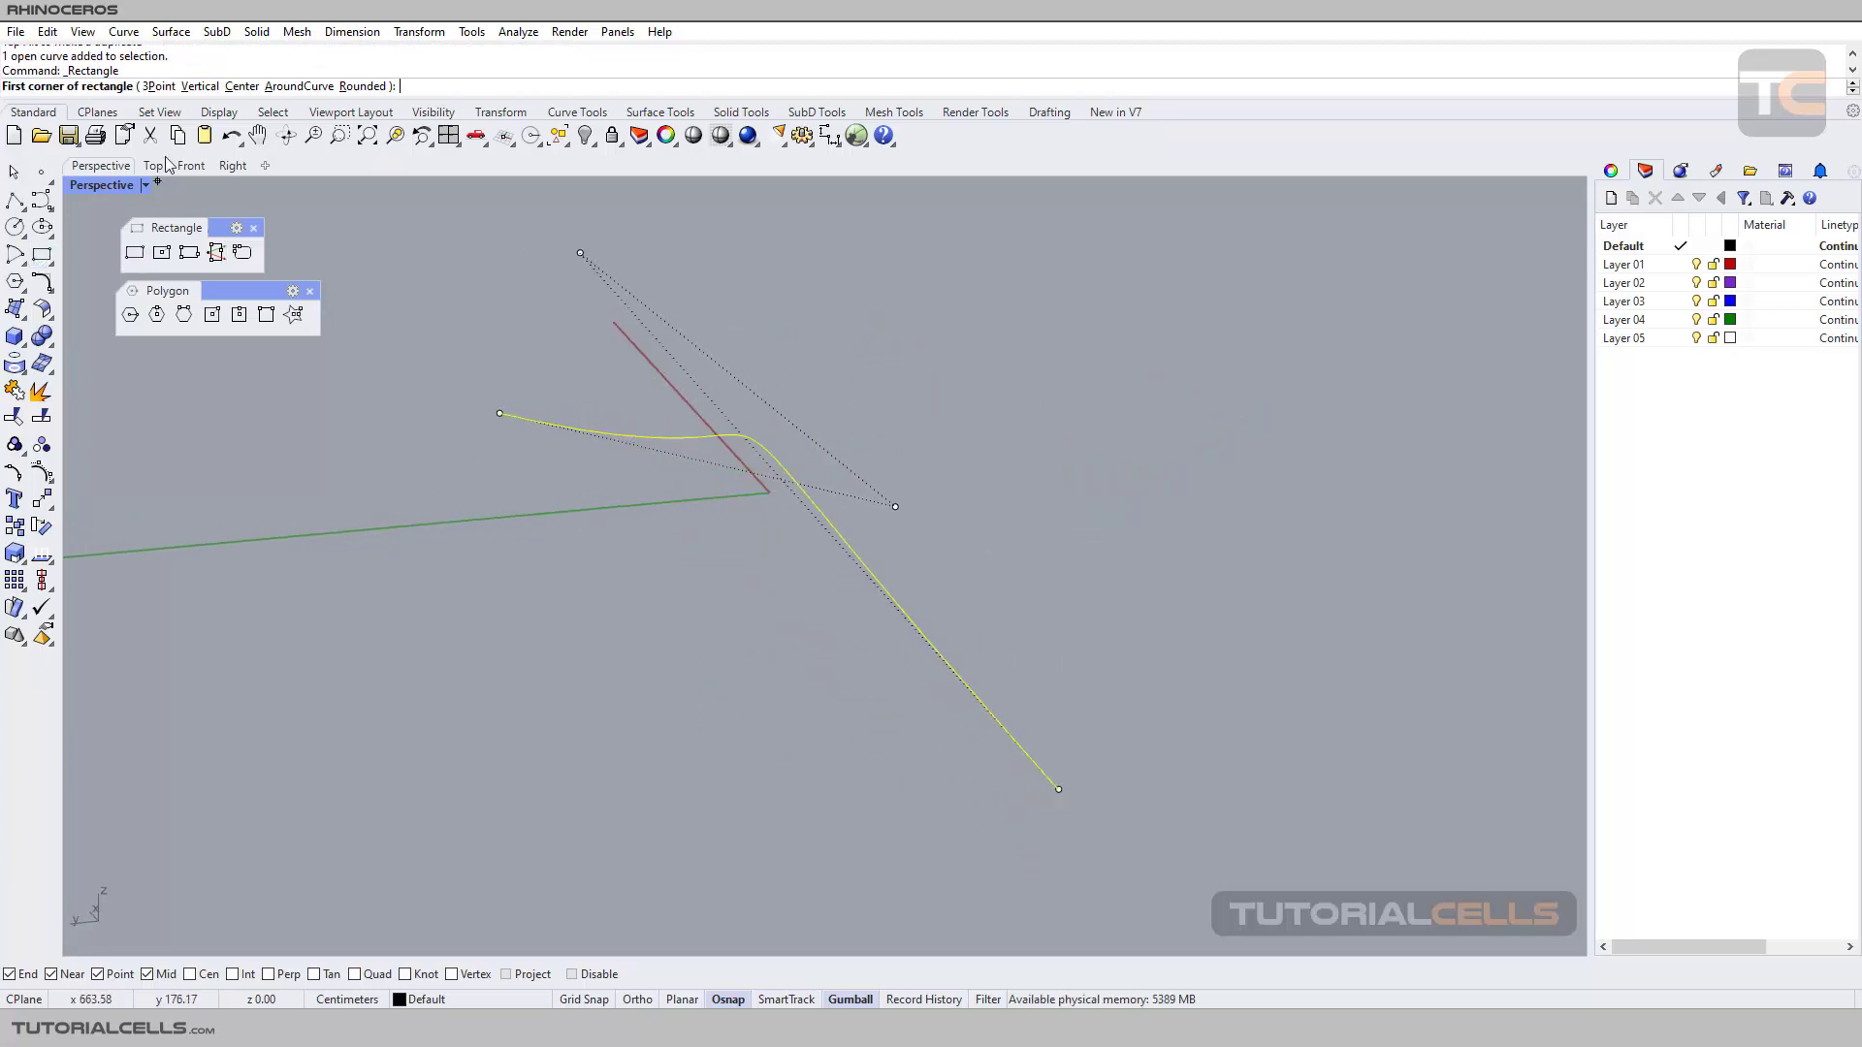
pyautogui.click(280, 87)
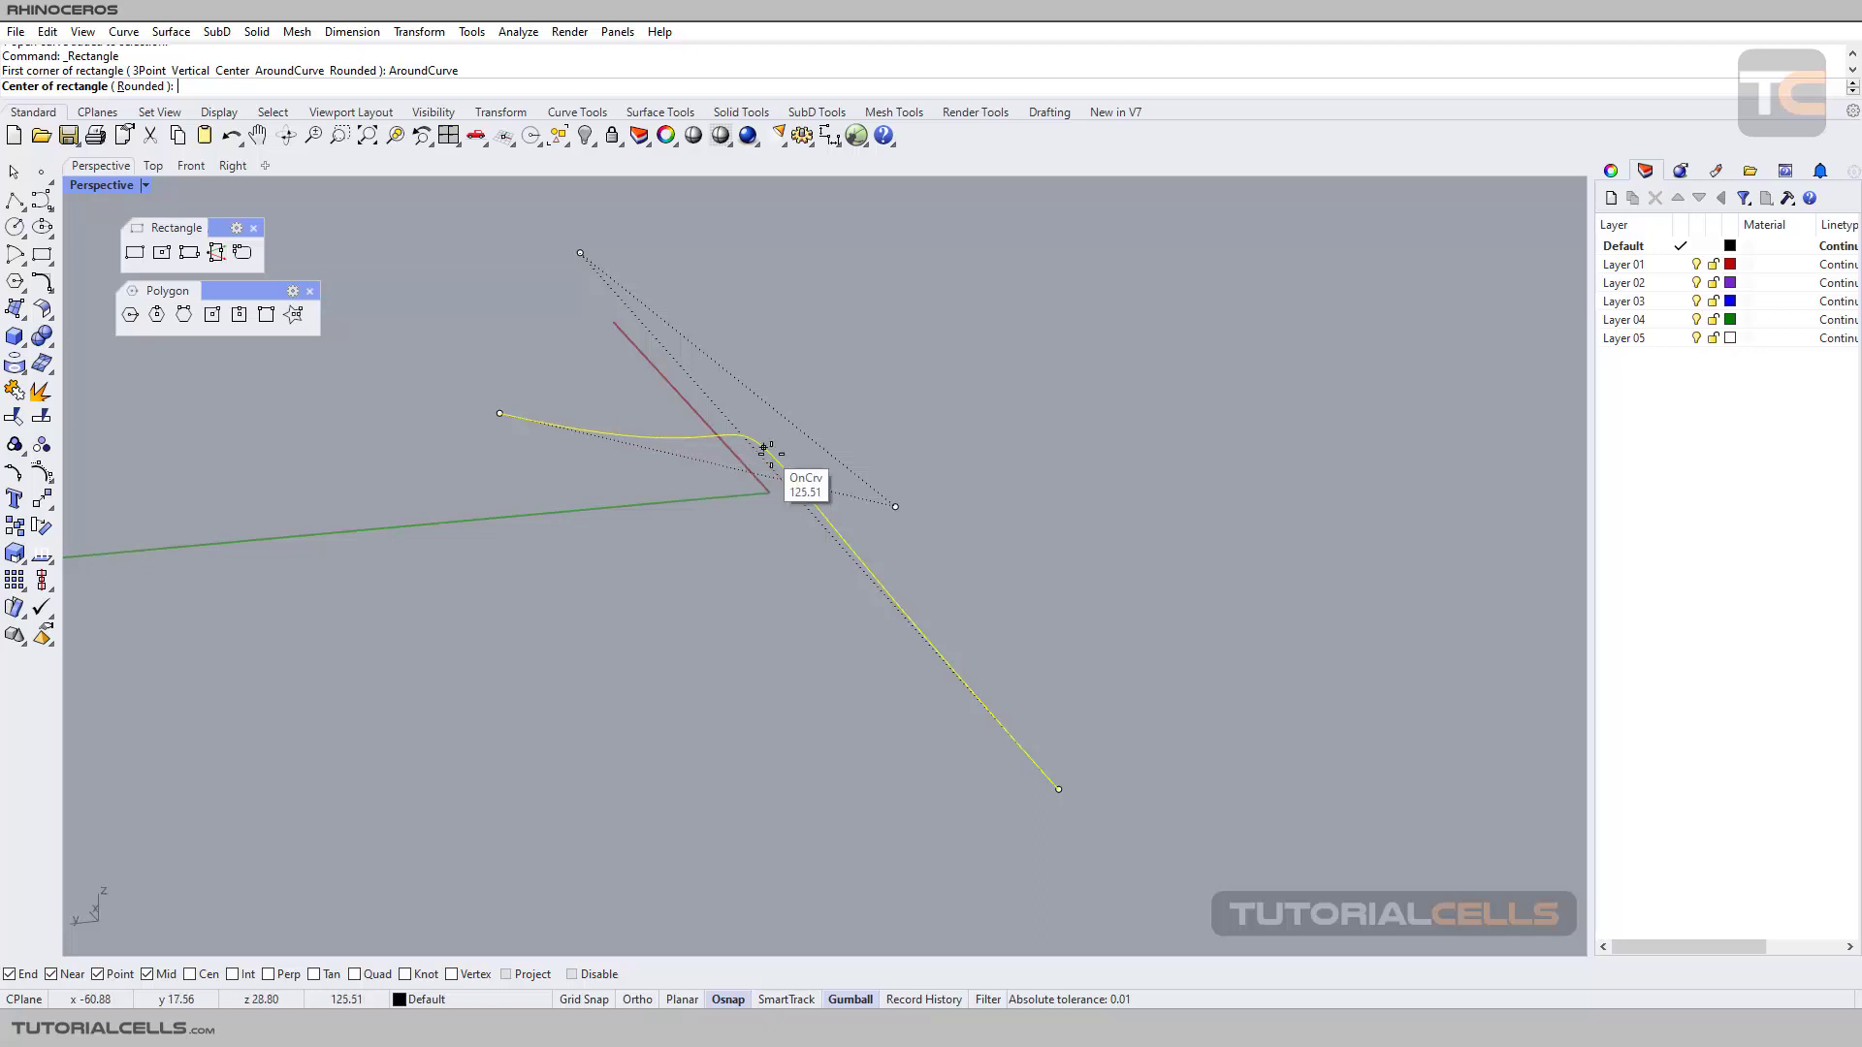
pyautogui.click(808, 496)
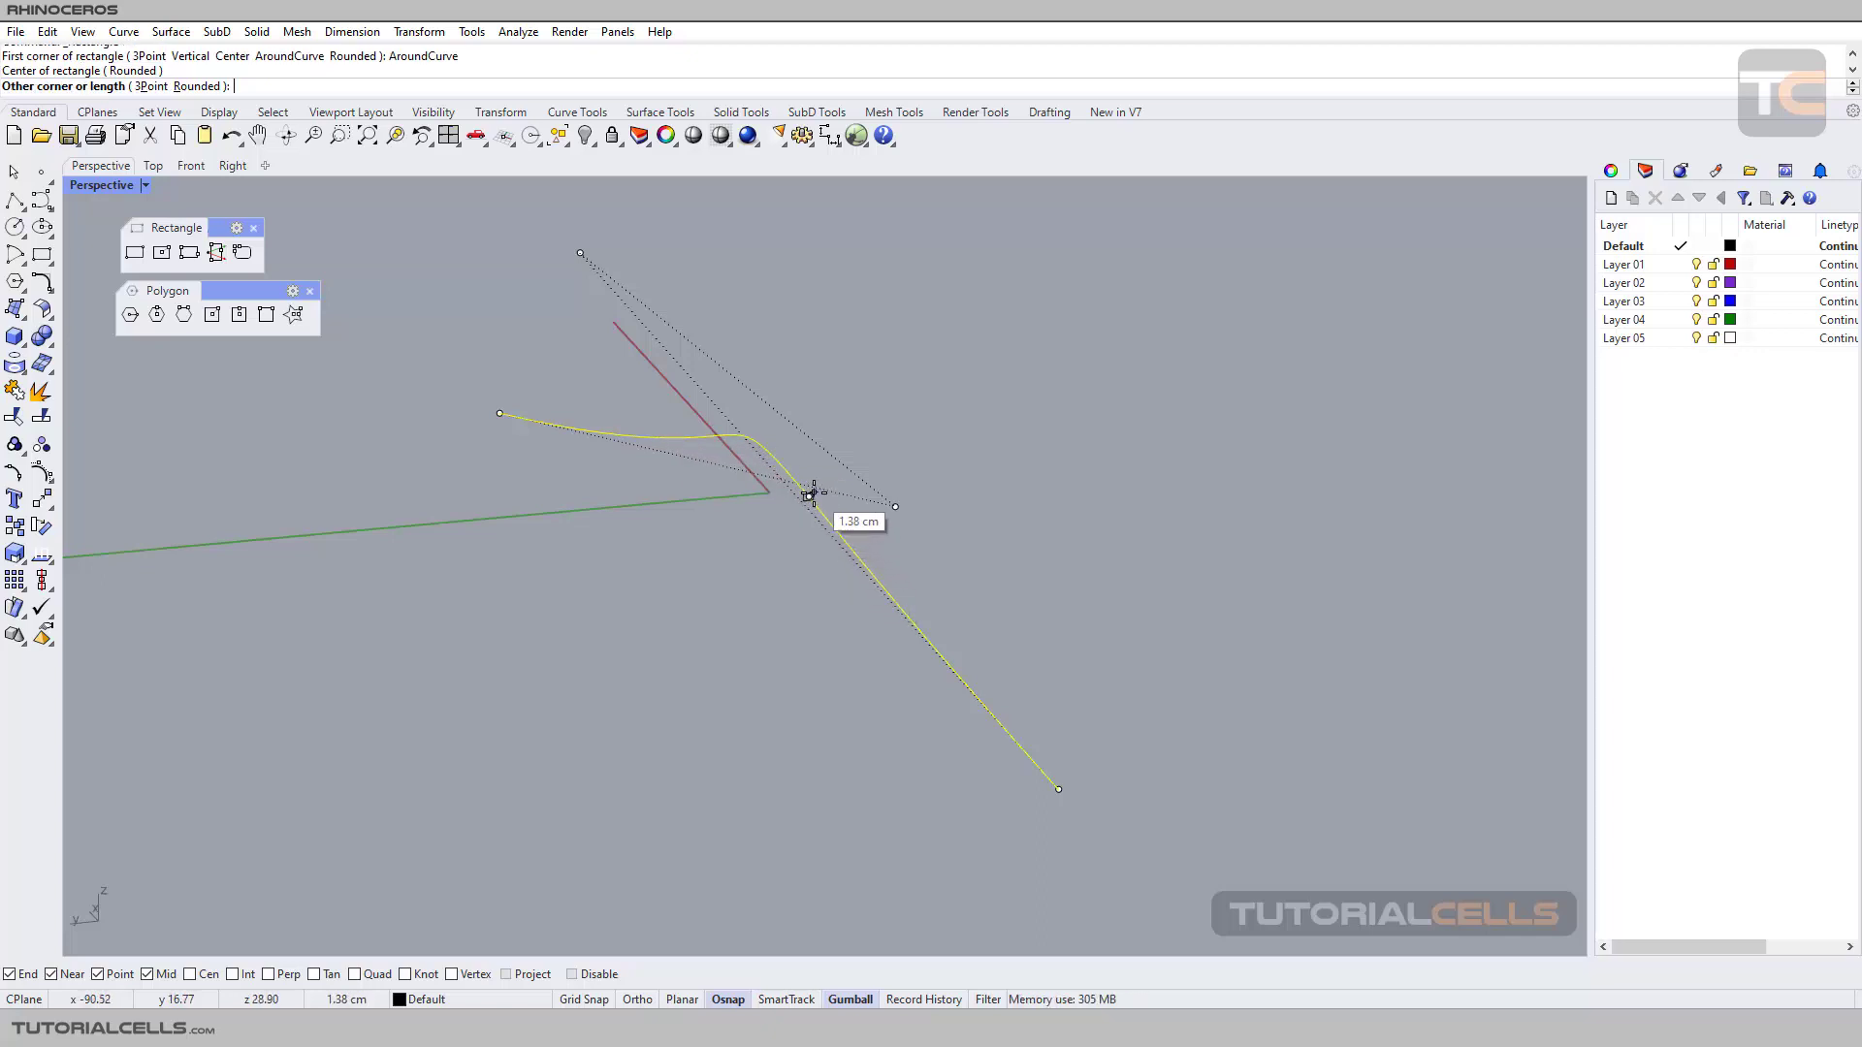
pyautogui.click(904, 452)
pyautogui.click(857, 467)
pyautogui.moveTo(861, 467); pyautogui.dragTo(1032, 438, button='right')
pyautogui.moveTo(1038, 354); pyautogui.dragTo(804, 499)
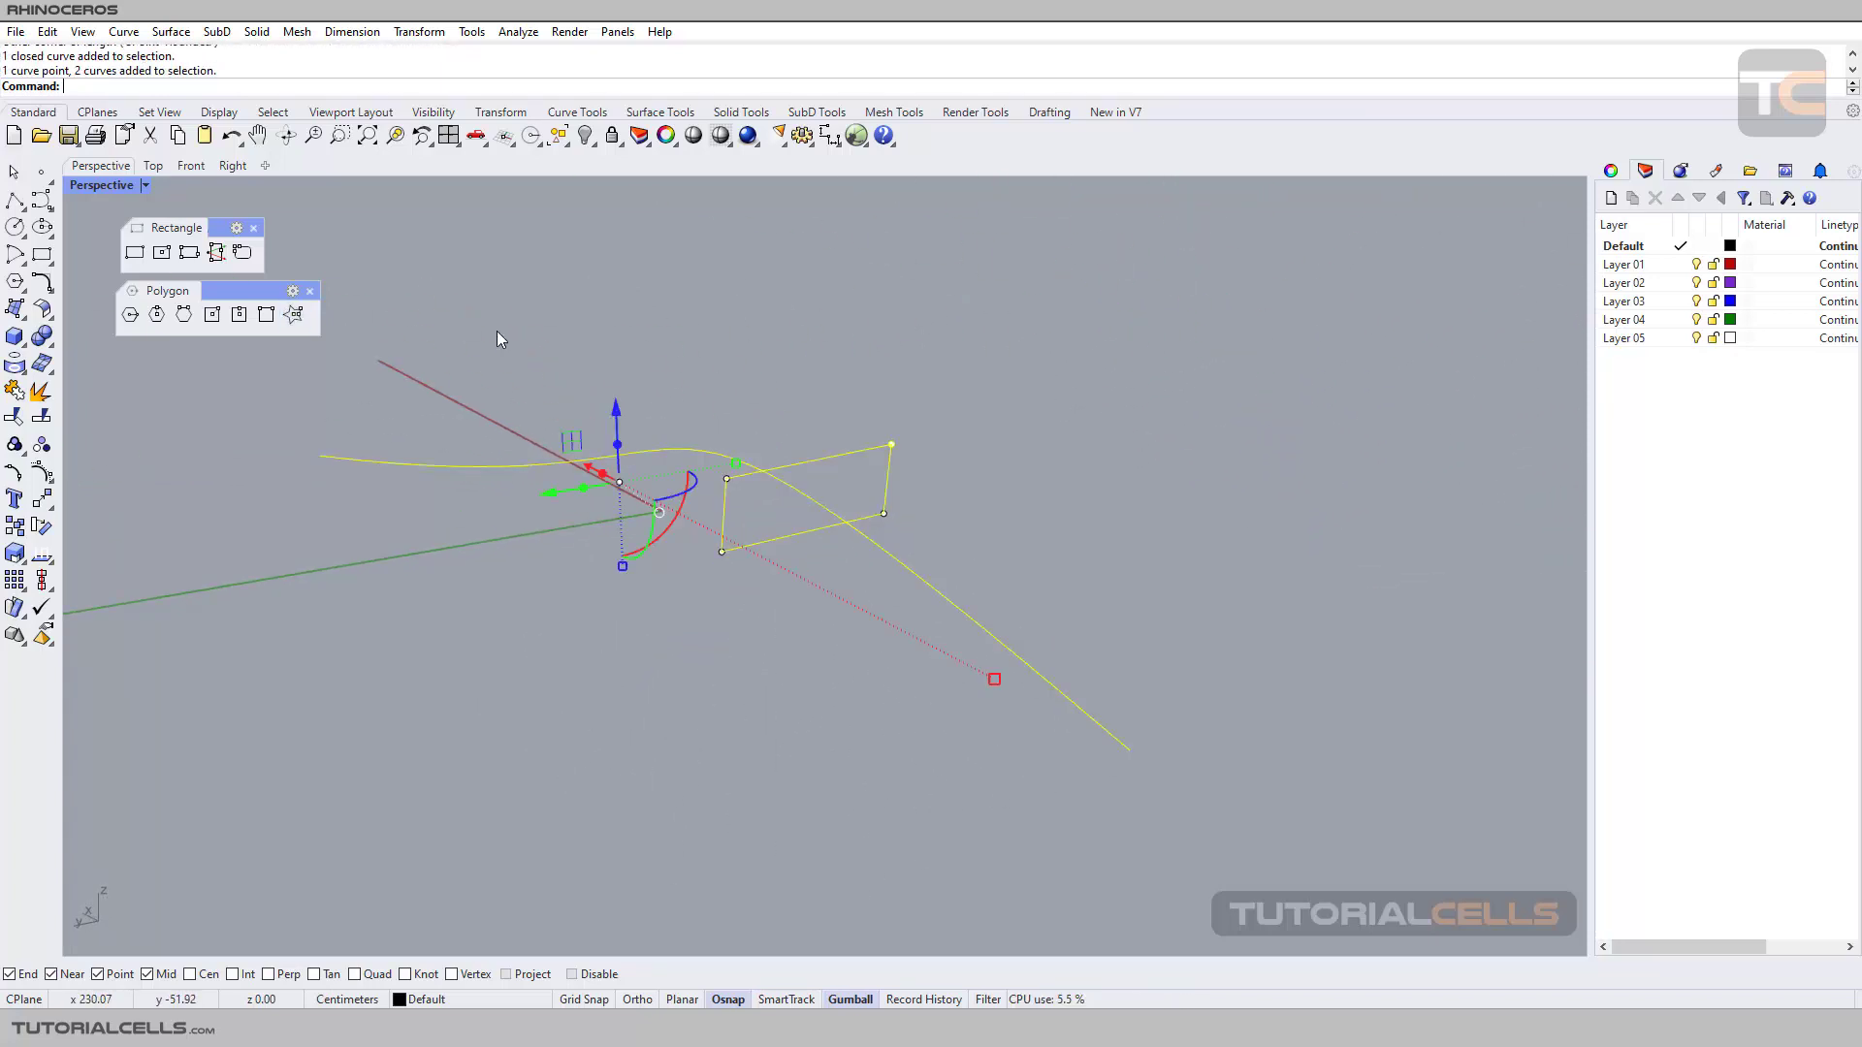
pyautogui.press('Delete')
pyautogui.press('Delete')
pyautogui.click(153, 166)
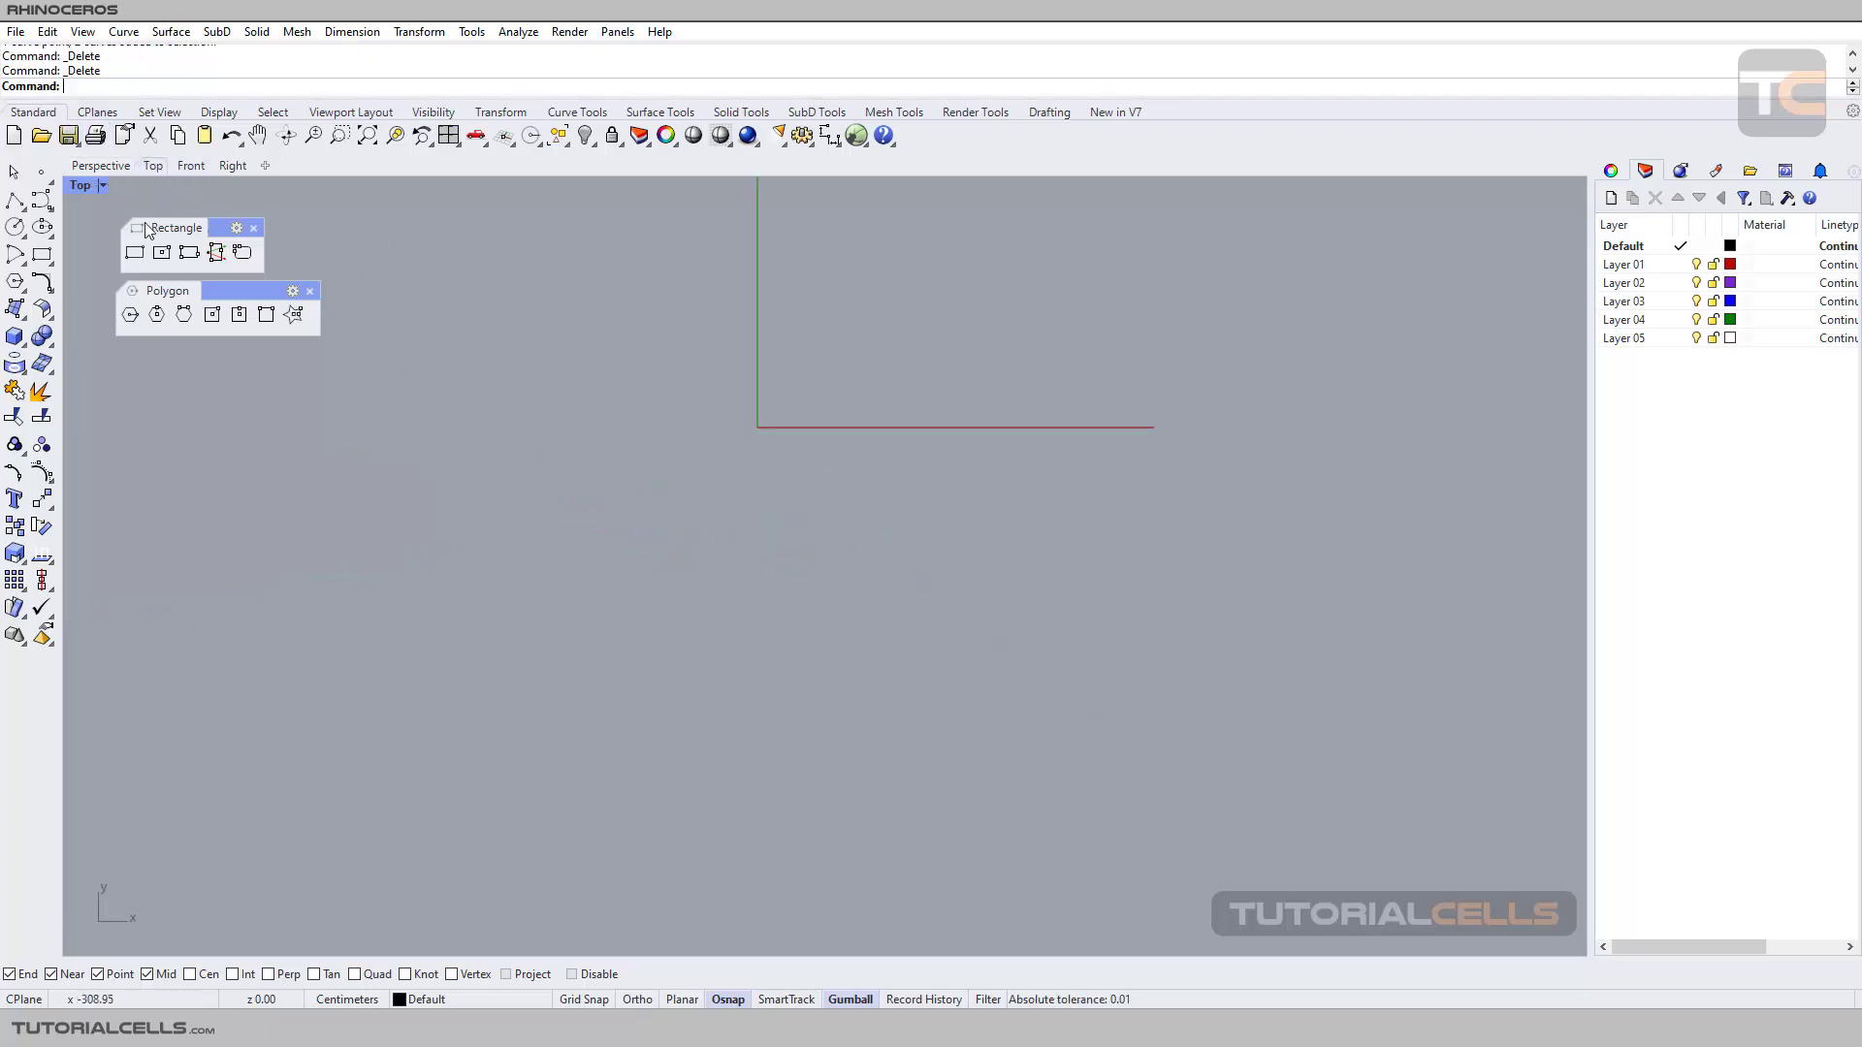
pyautogui.click(161, 254)
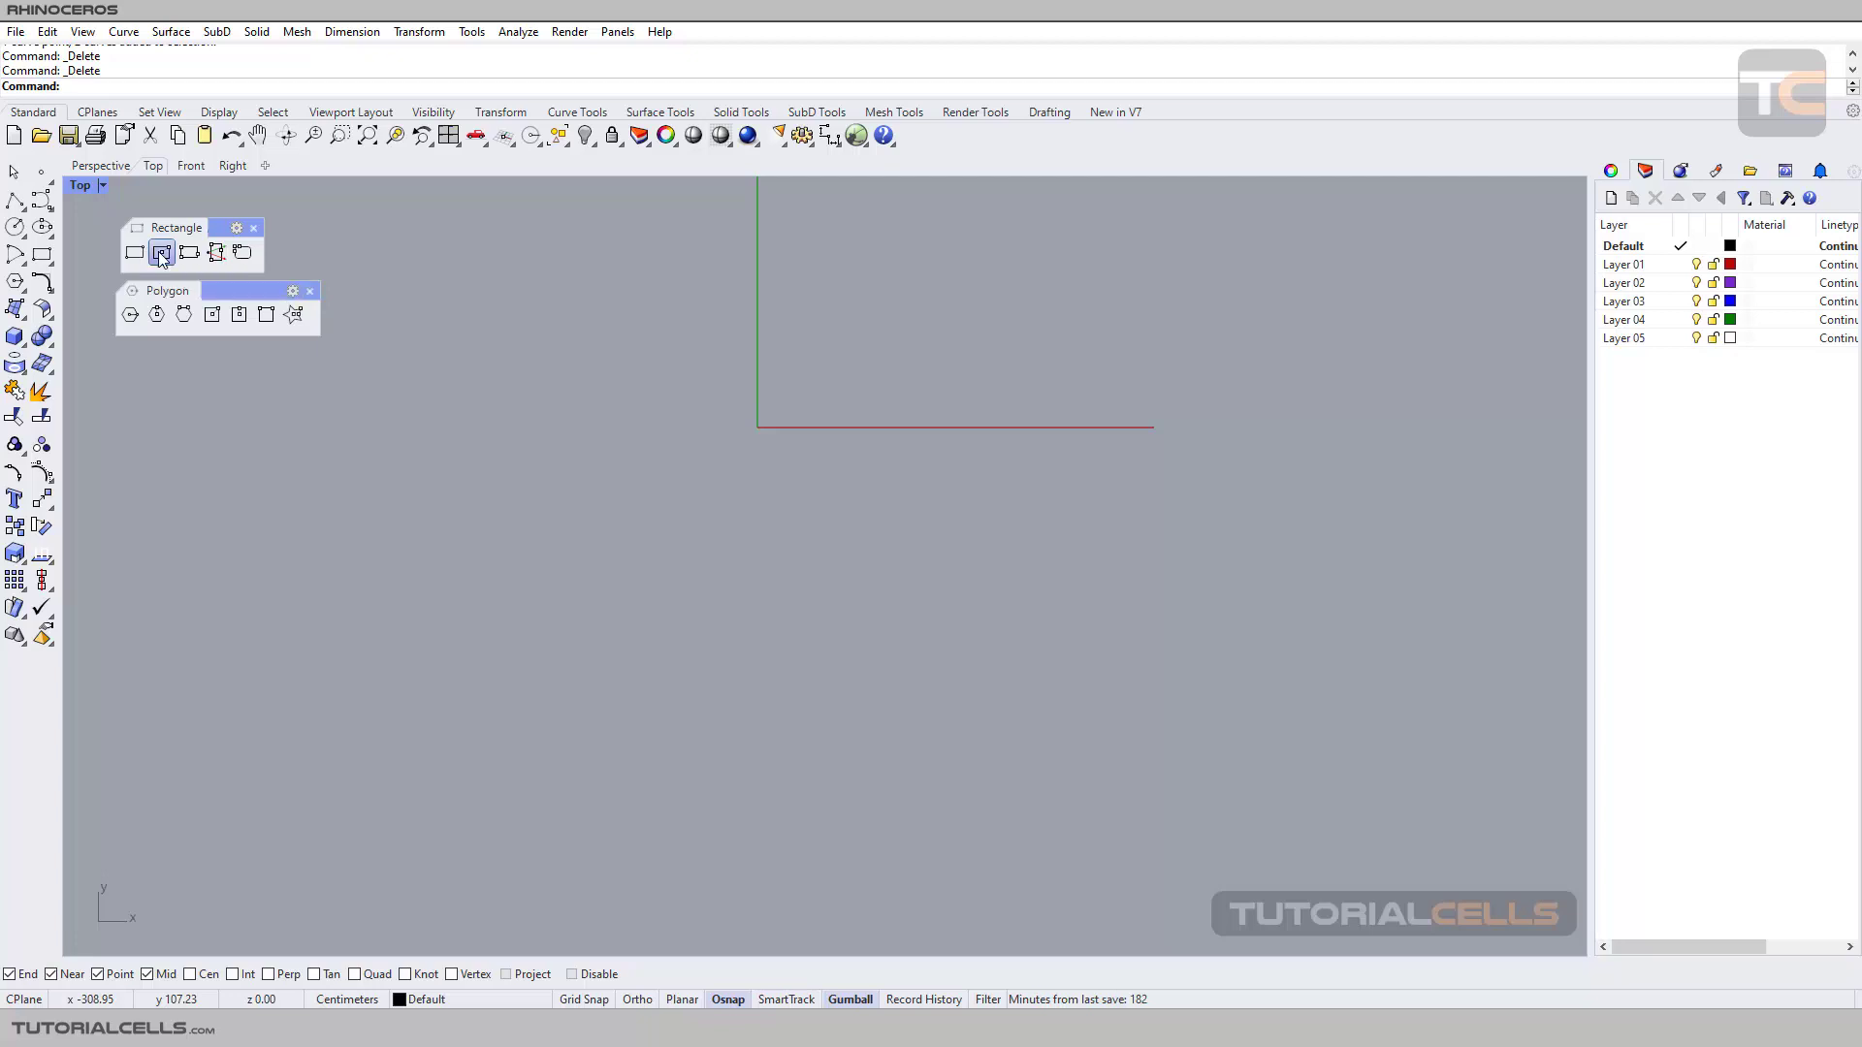
pyautogui.click(553, 445)
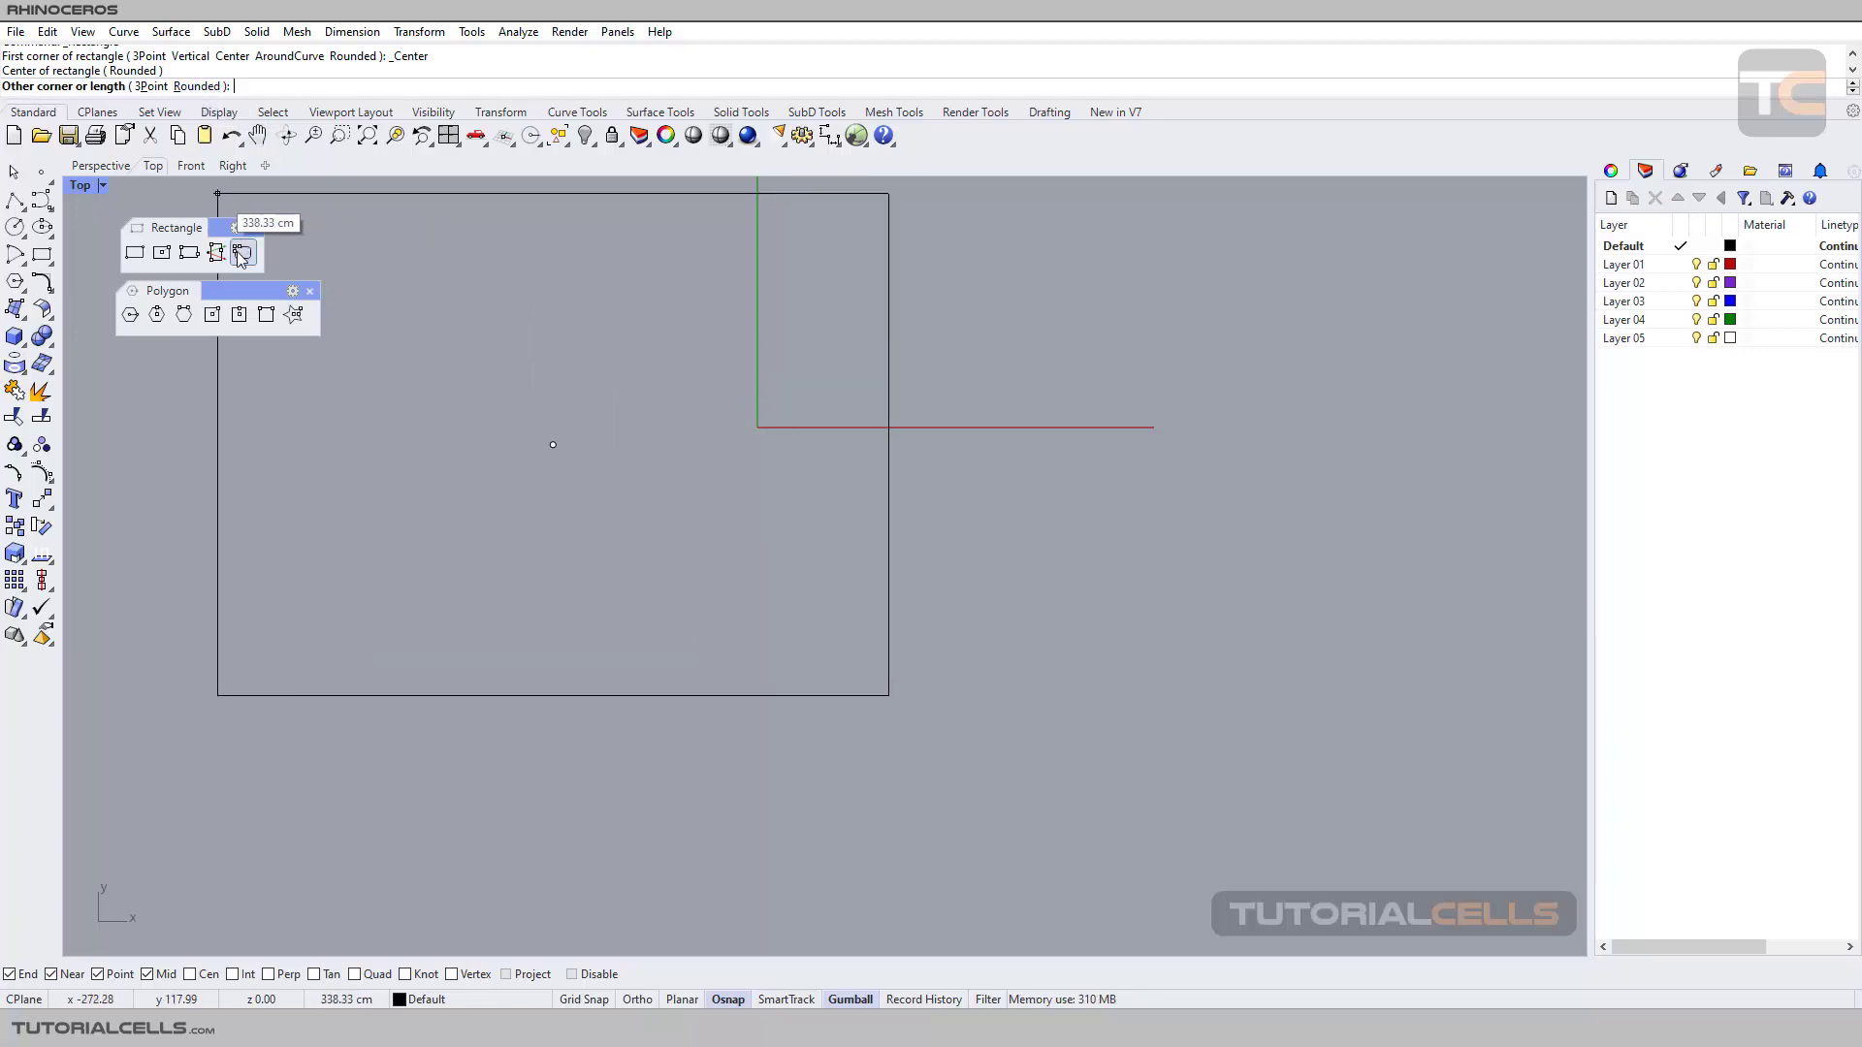
pyautogui.press('Escape')
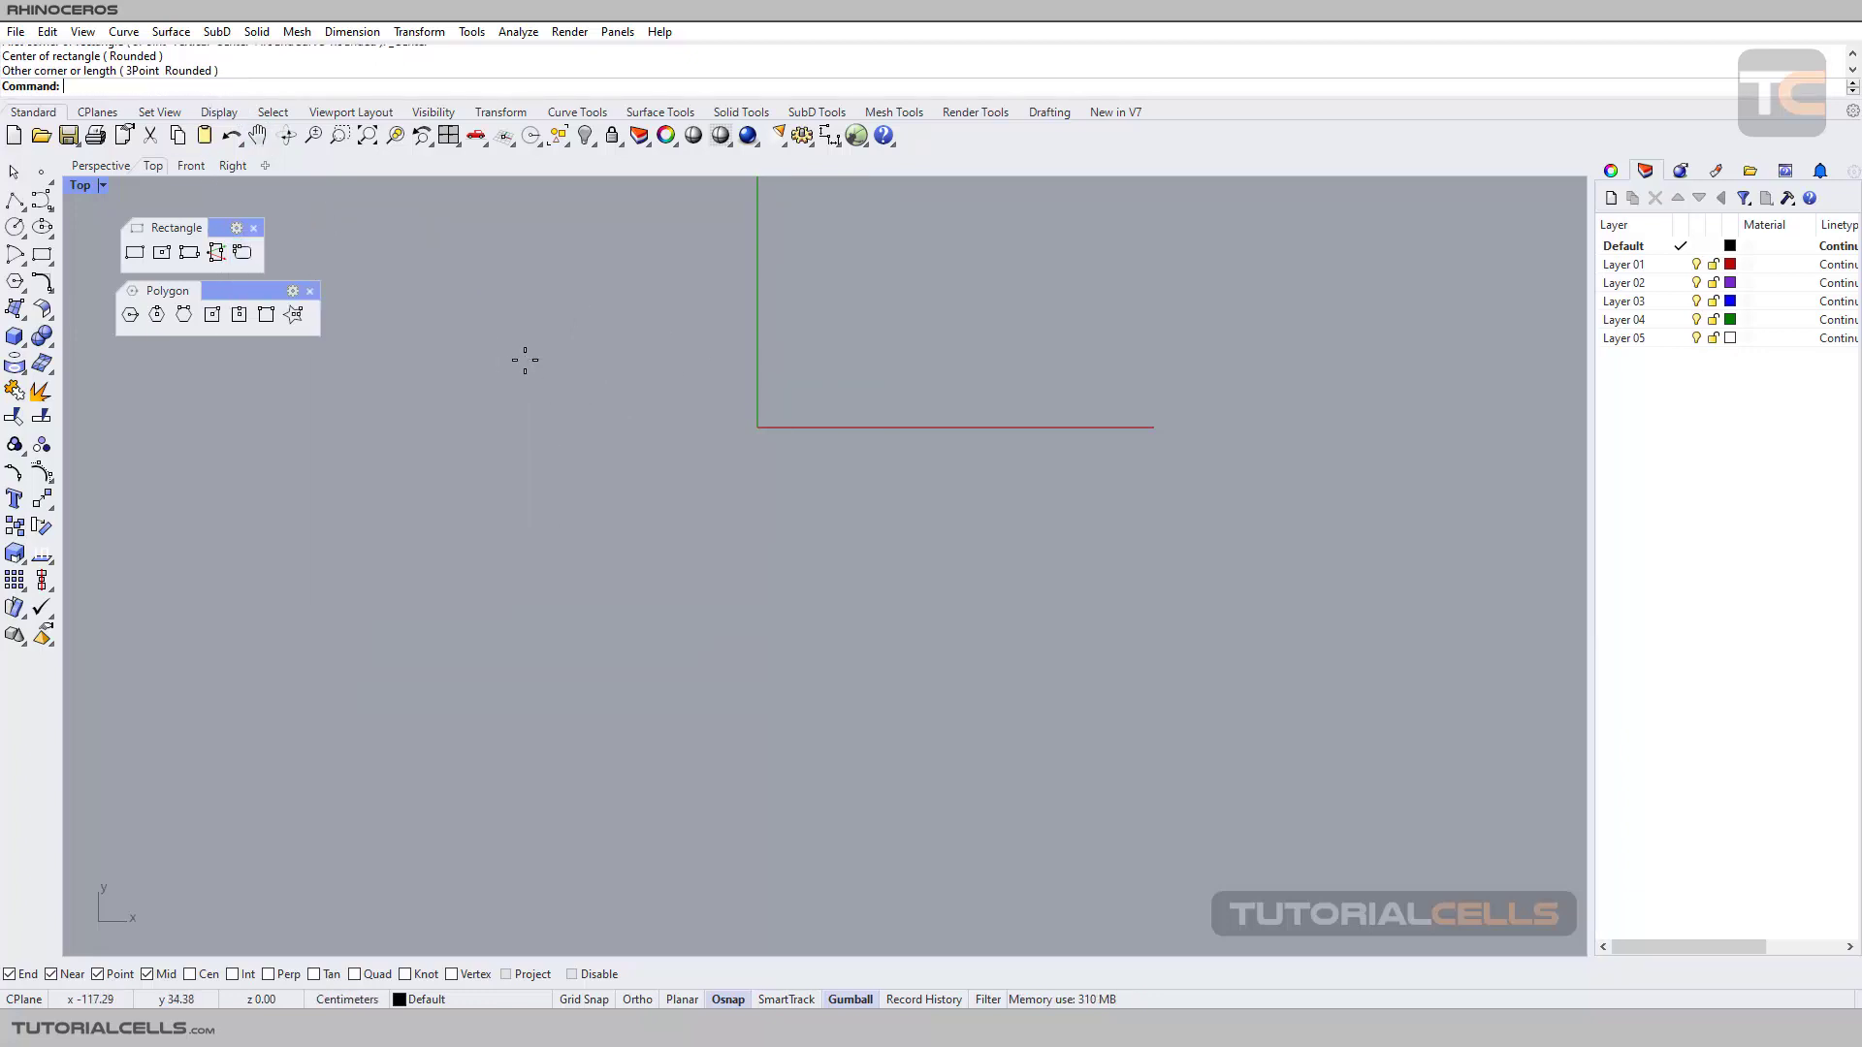
pyautogui.click(187, 254)
pyautogui.click(521, 491)
pyautogui.click(732, 577)
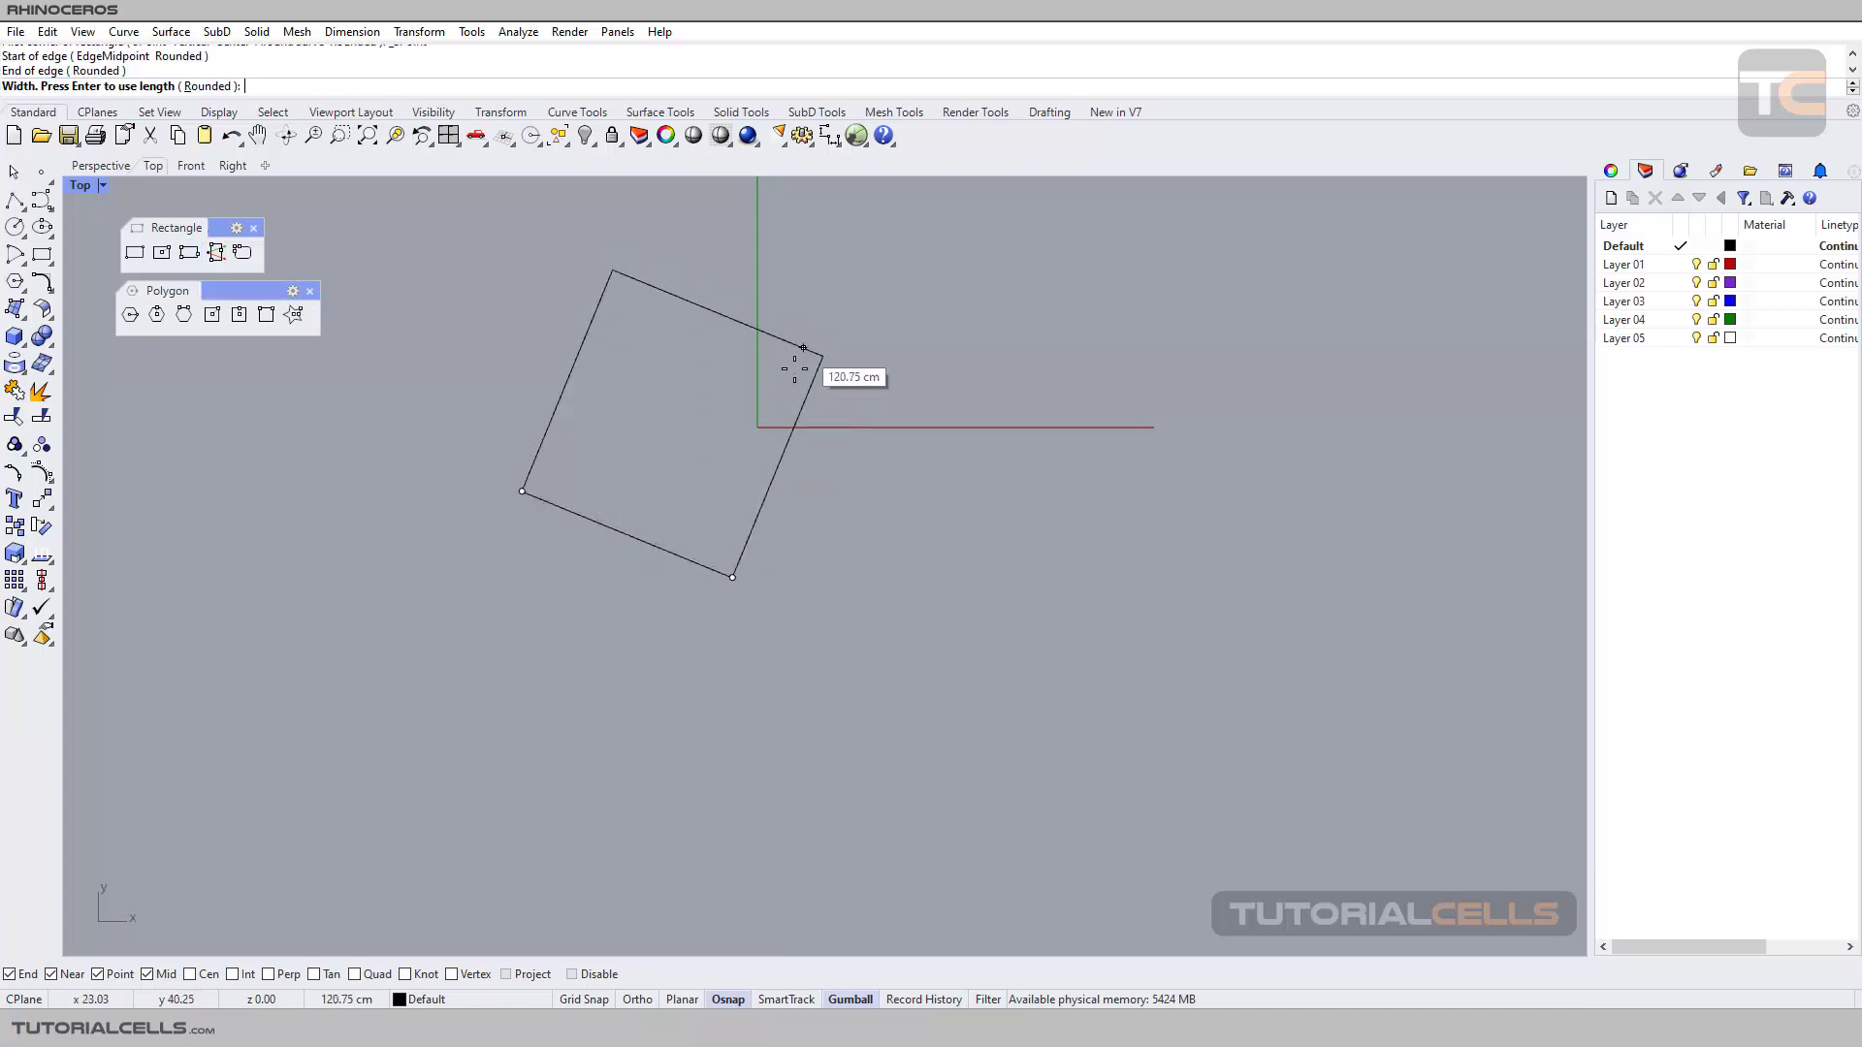
pyautogui.click(793, 353)
pyautogui.moveTo(755, 382); pyautogui.dragTo(719, 374, button='right')
pyautogui.click(735, 358)
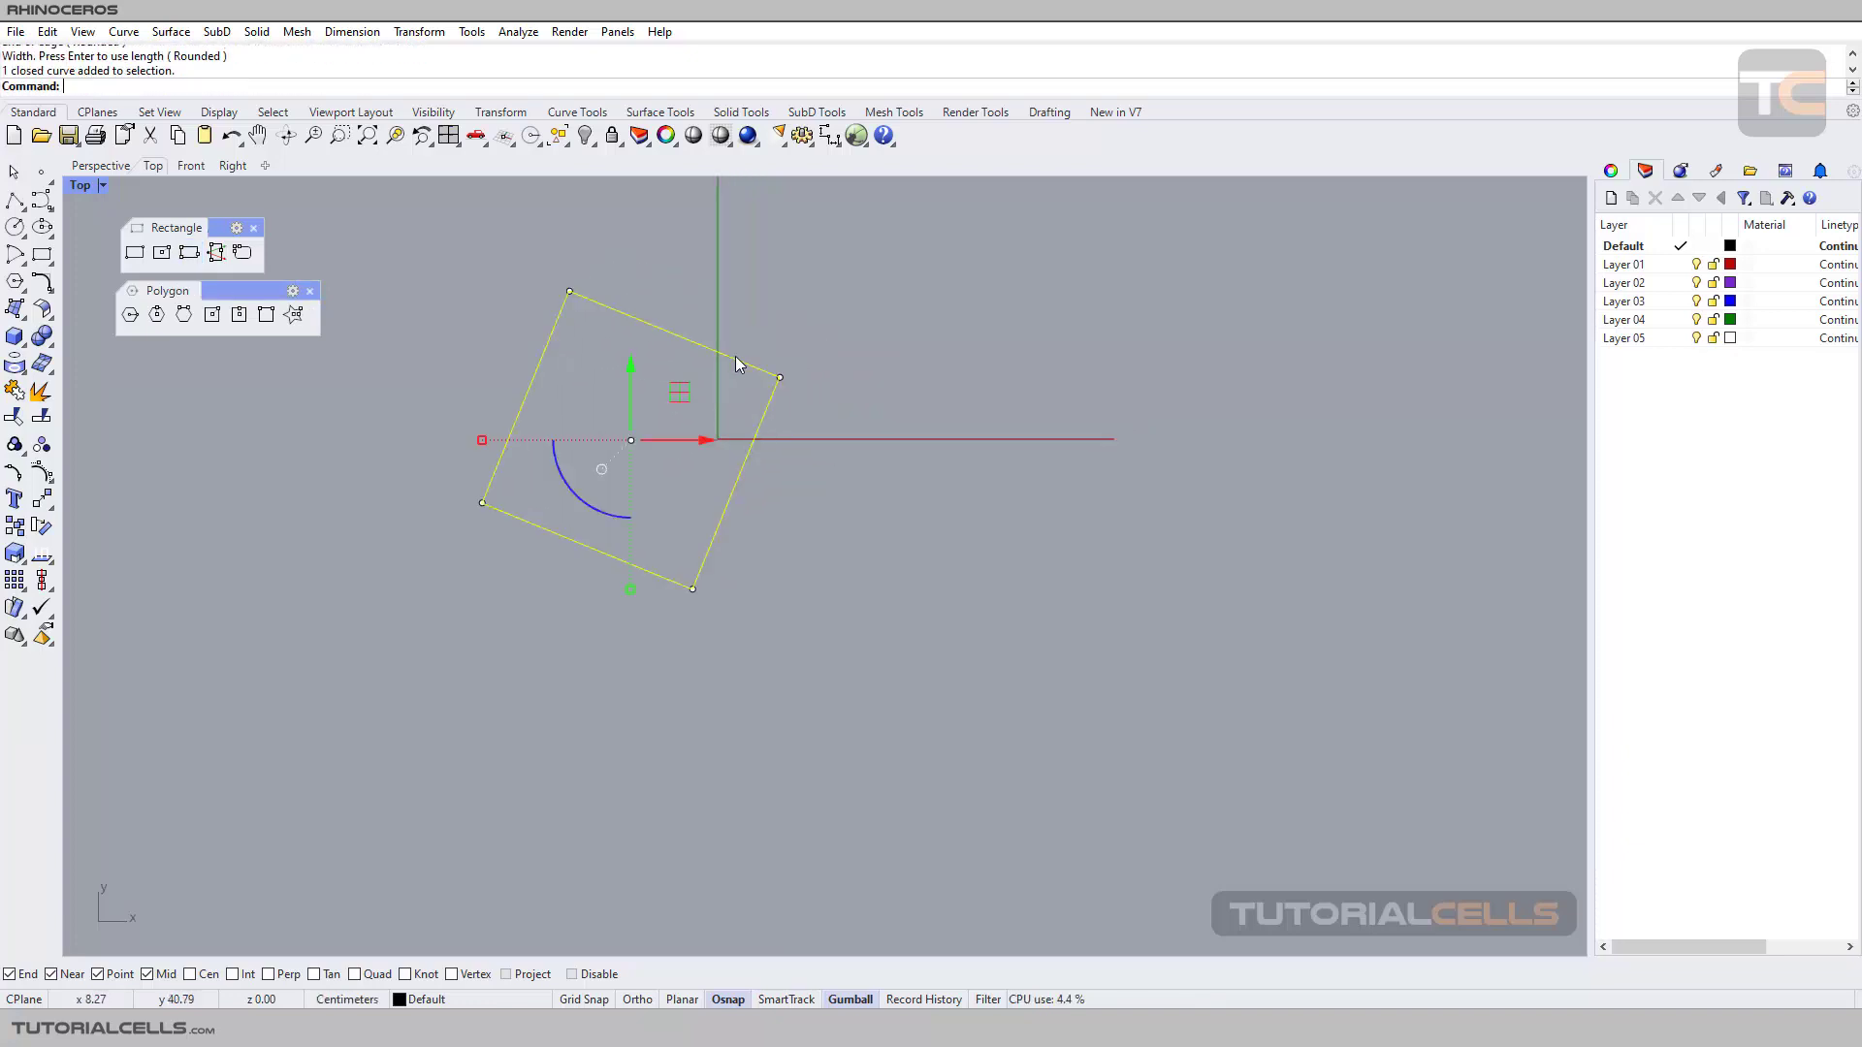
pyautogui.press('Delete')
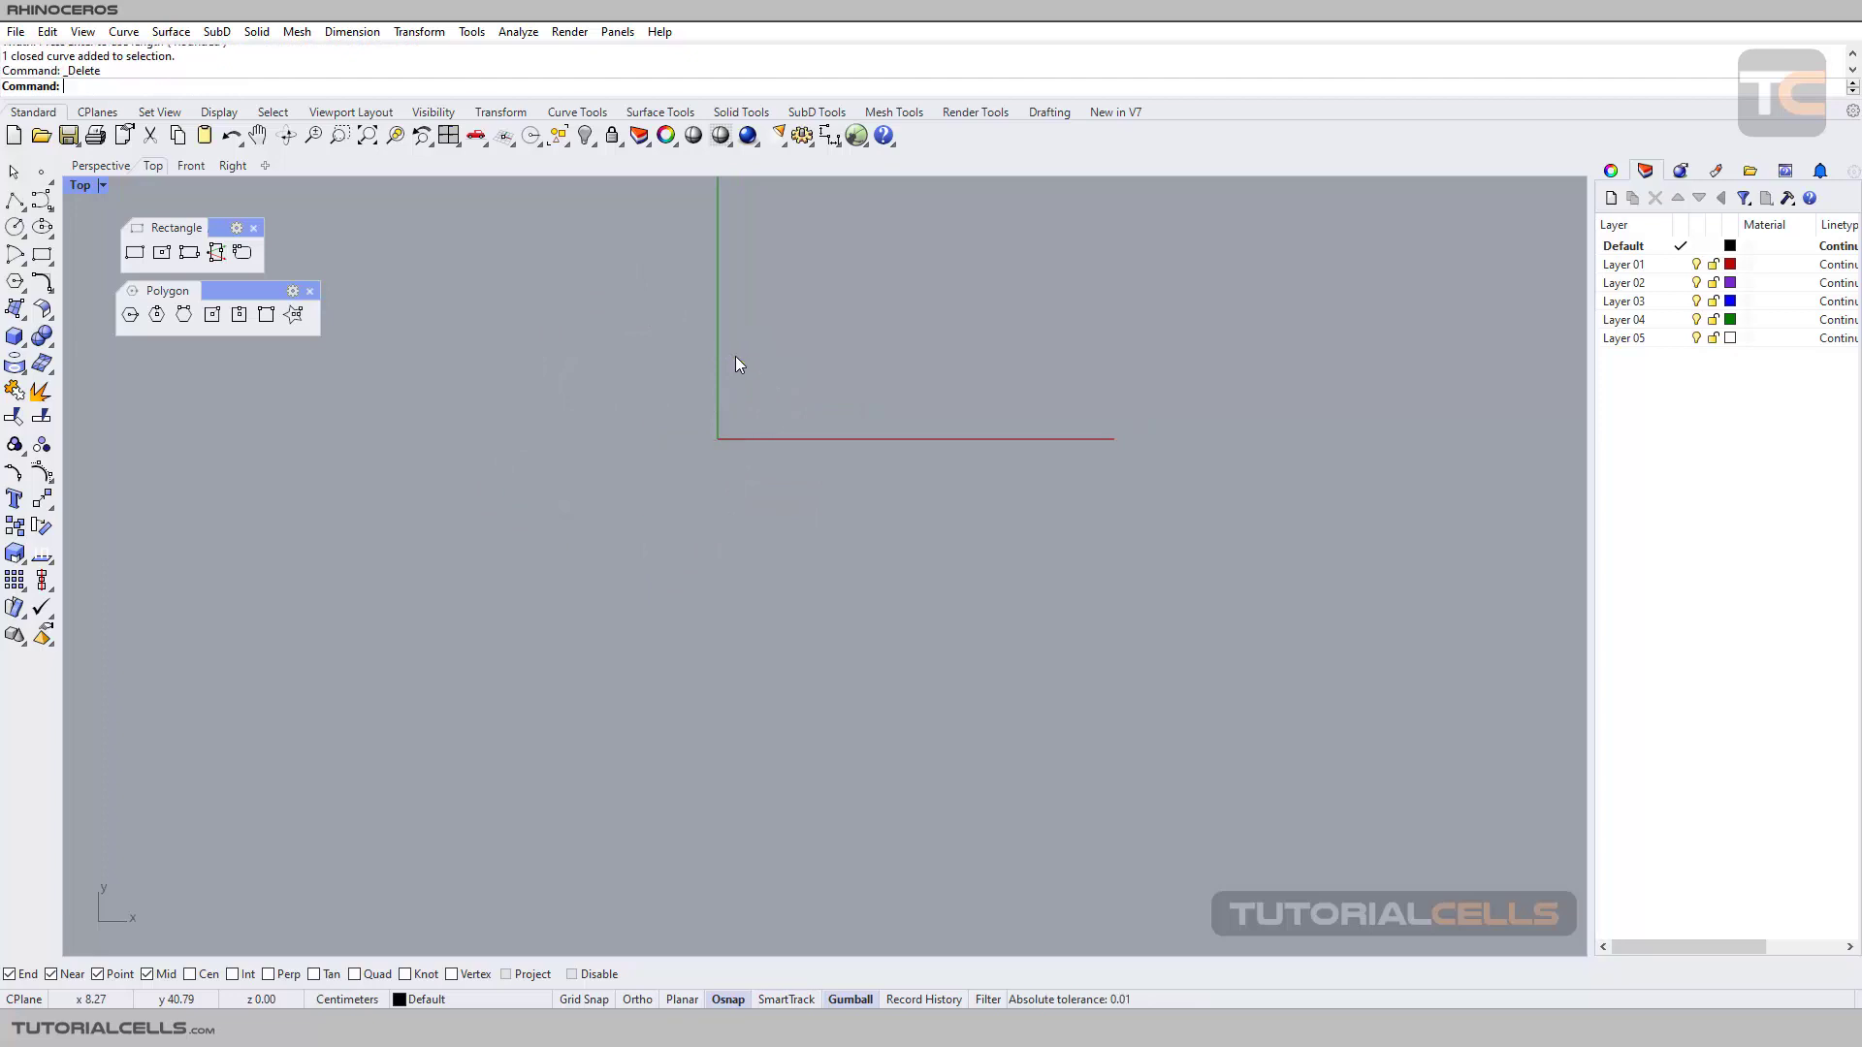
# Draw two corner-to-corner rectangles side by side, using SmartTrack to level the second.
pyautogui.click(134, 254)
pyautogui.click(276, 394)
pyautogui.click(579, 516)
pyautogui.press('Return')
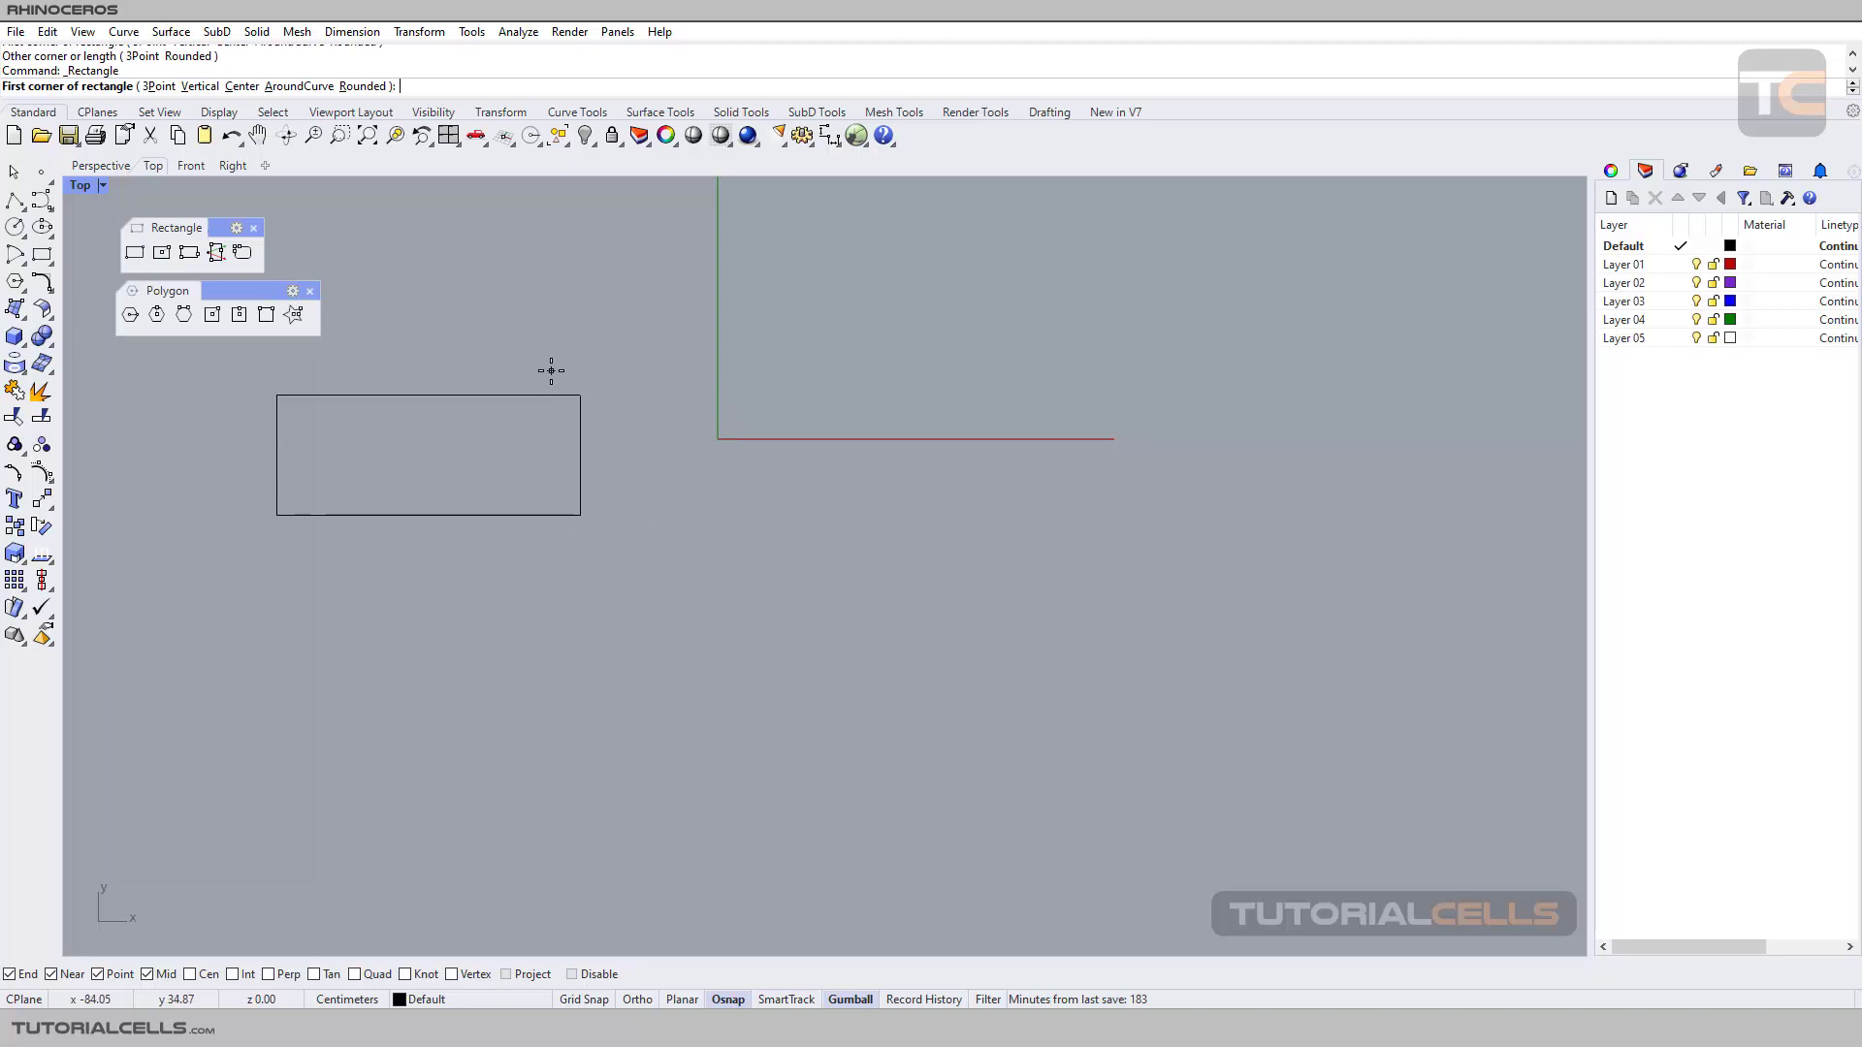
pyautogui.click(580, 394)
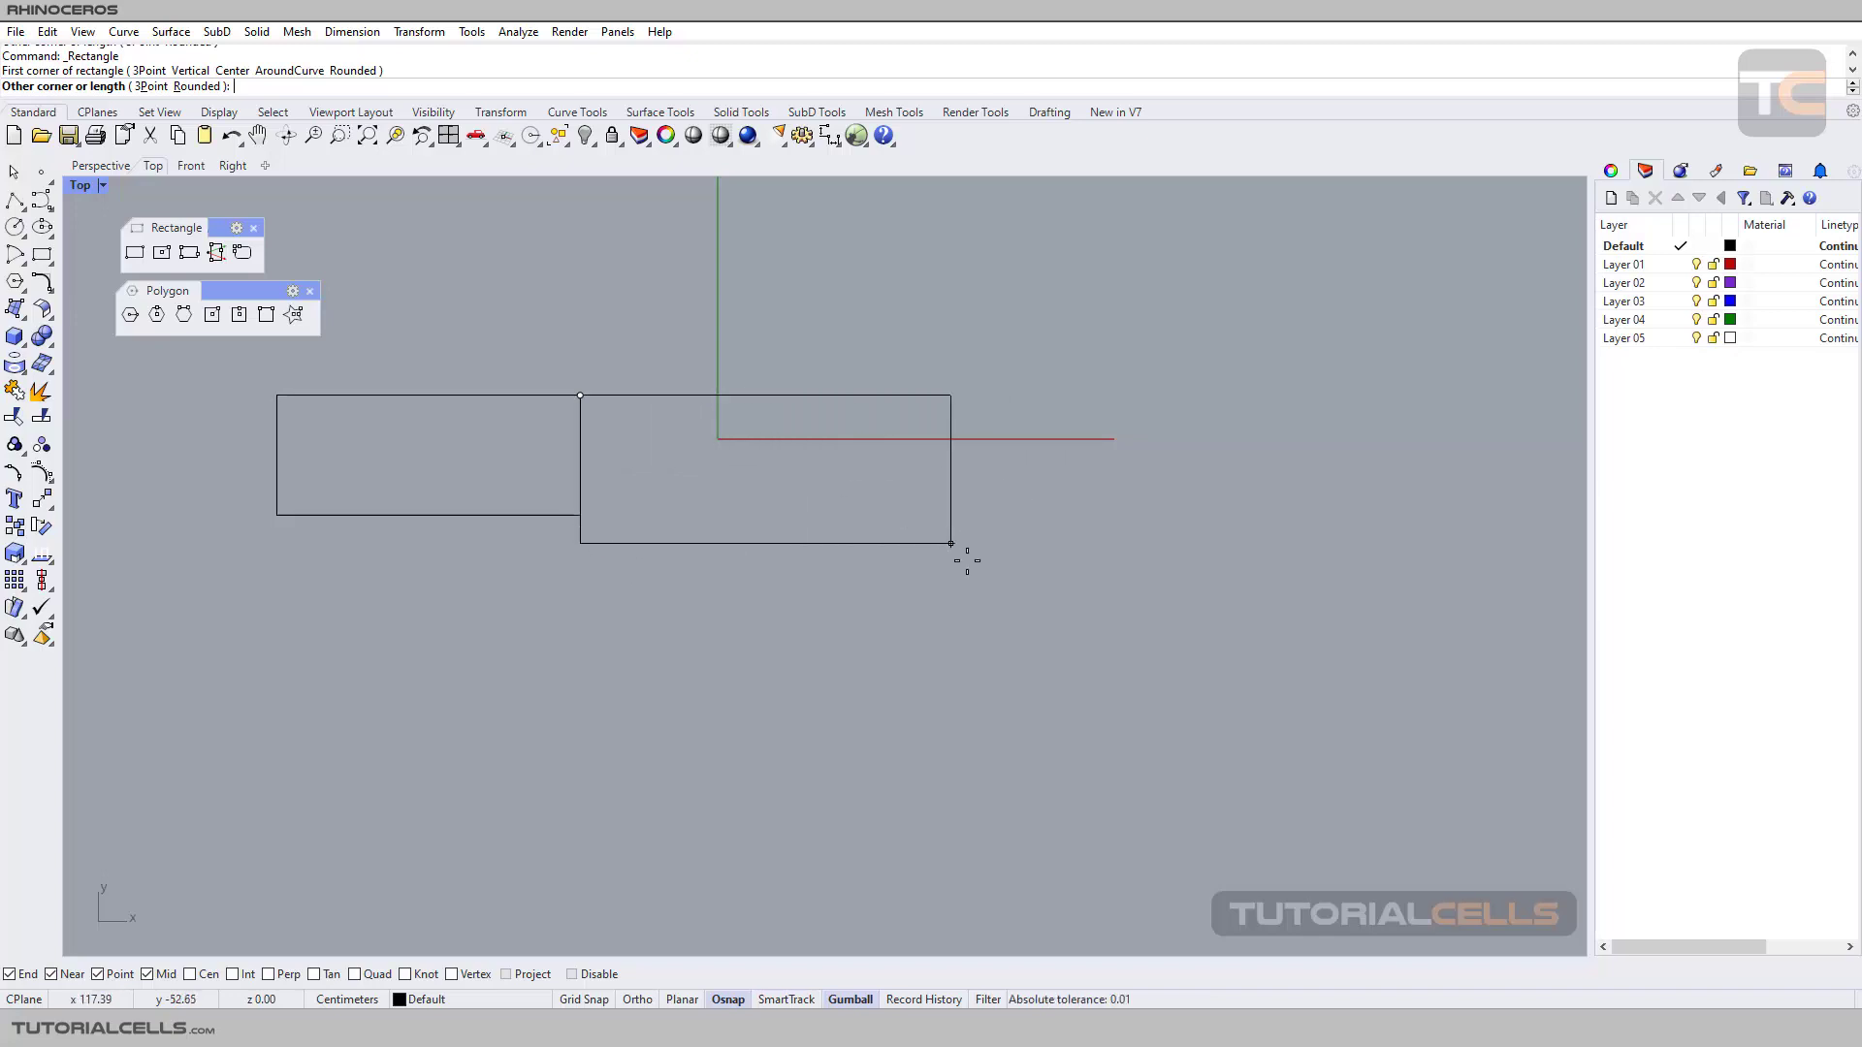
pyautogui.click(786, 999)
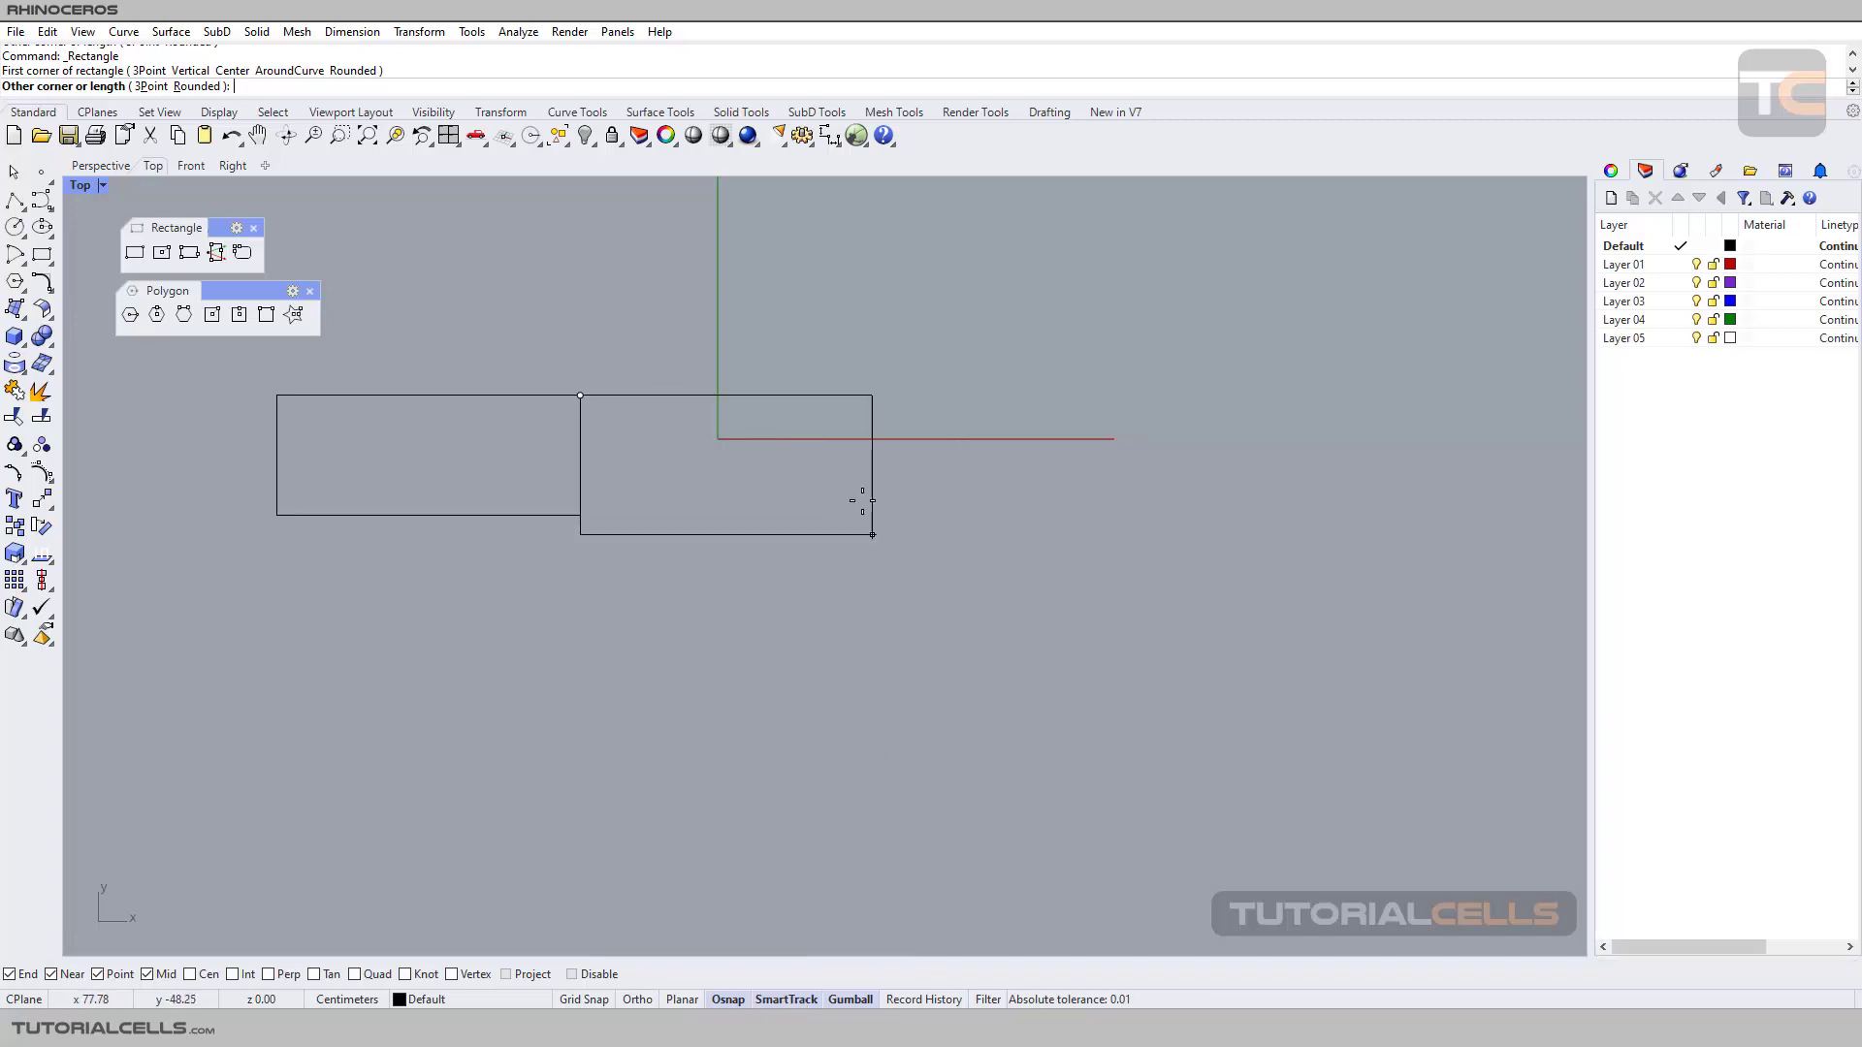
pyautogui.click(1039, 517)
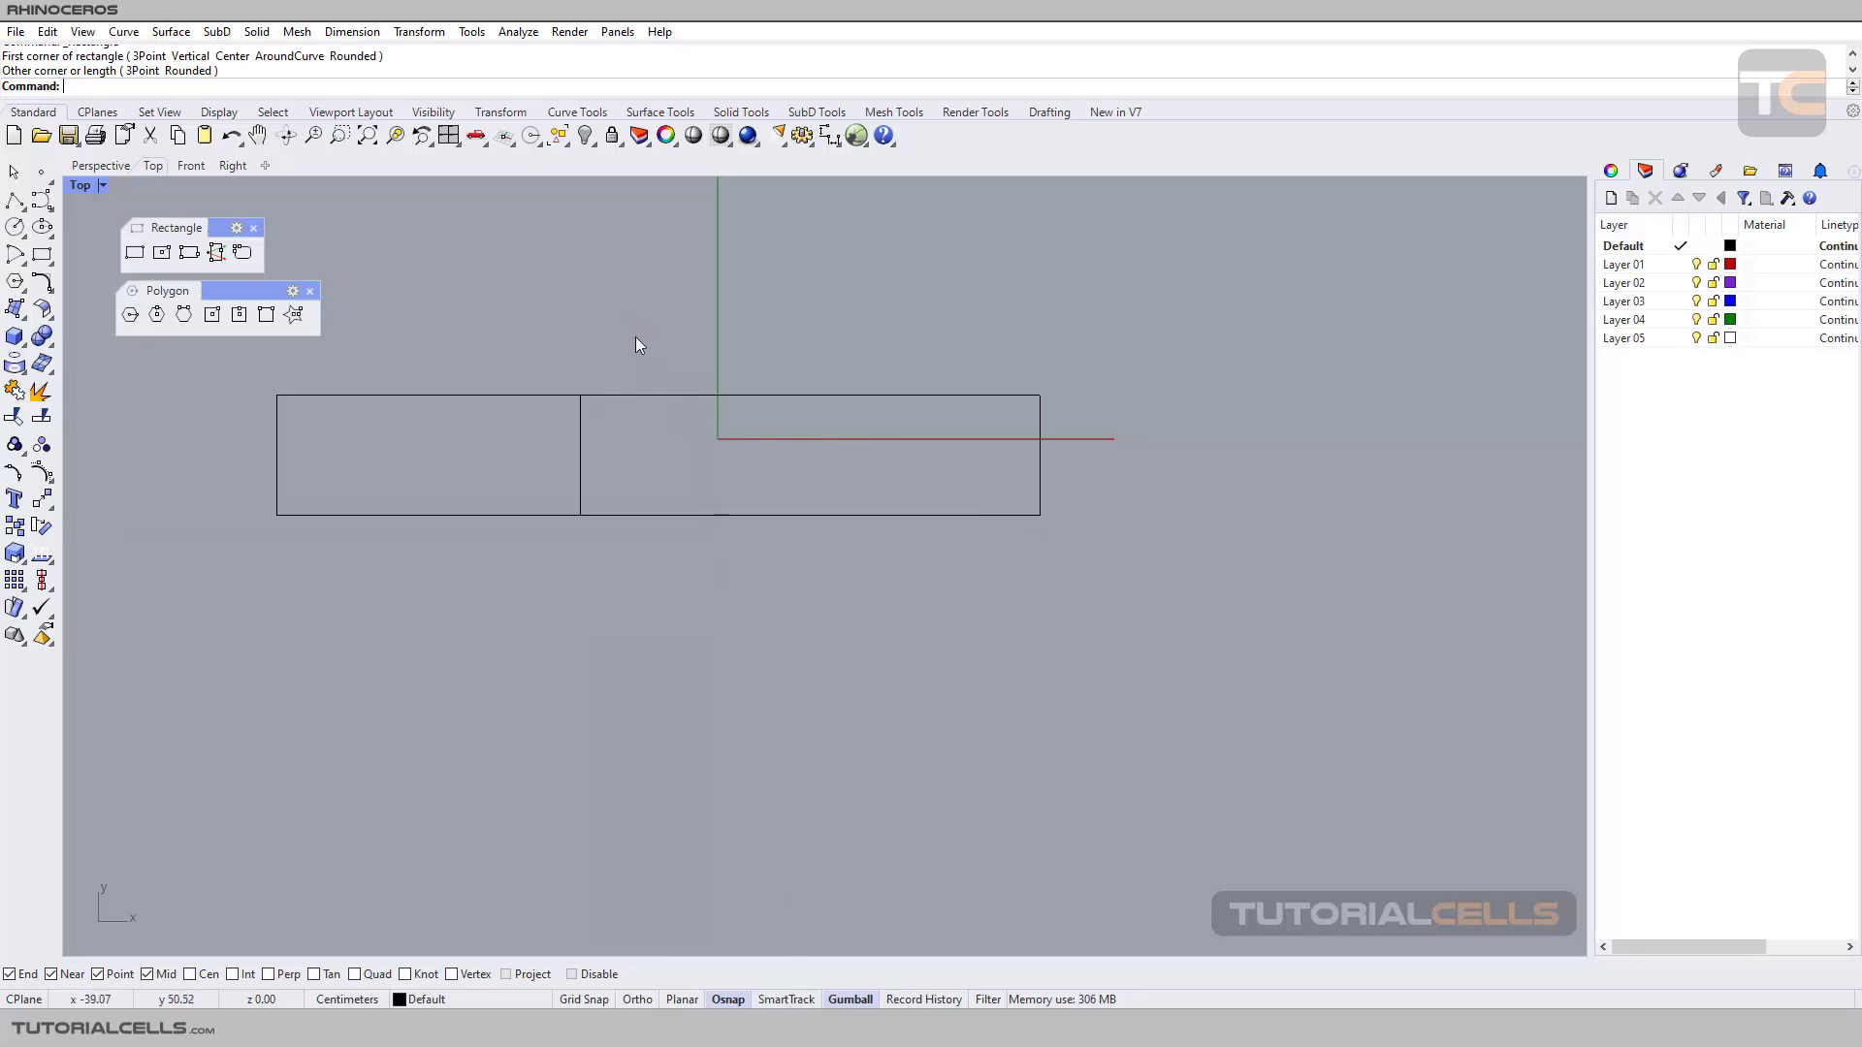
# Switch to Perspective, orbit to see both rectangles, and select the second one.
pyautogui.click(101, 166)
pyautogui.moveTo(717, 426); pyautogui.dragTo(899, 514, button='right')
pyautogui.click(927, 533)
# Raise the second rectangle about 41 cm above the first.
pyautogui.moveTo(974, 437); pyautogui.dragTo(981, 380)
pyautogui.click(774, 446)
pyautogui.moveTo(774, 447); pyautogui.dragTo(833, 458, button='right')
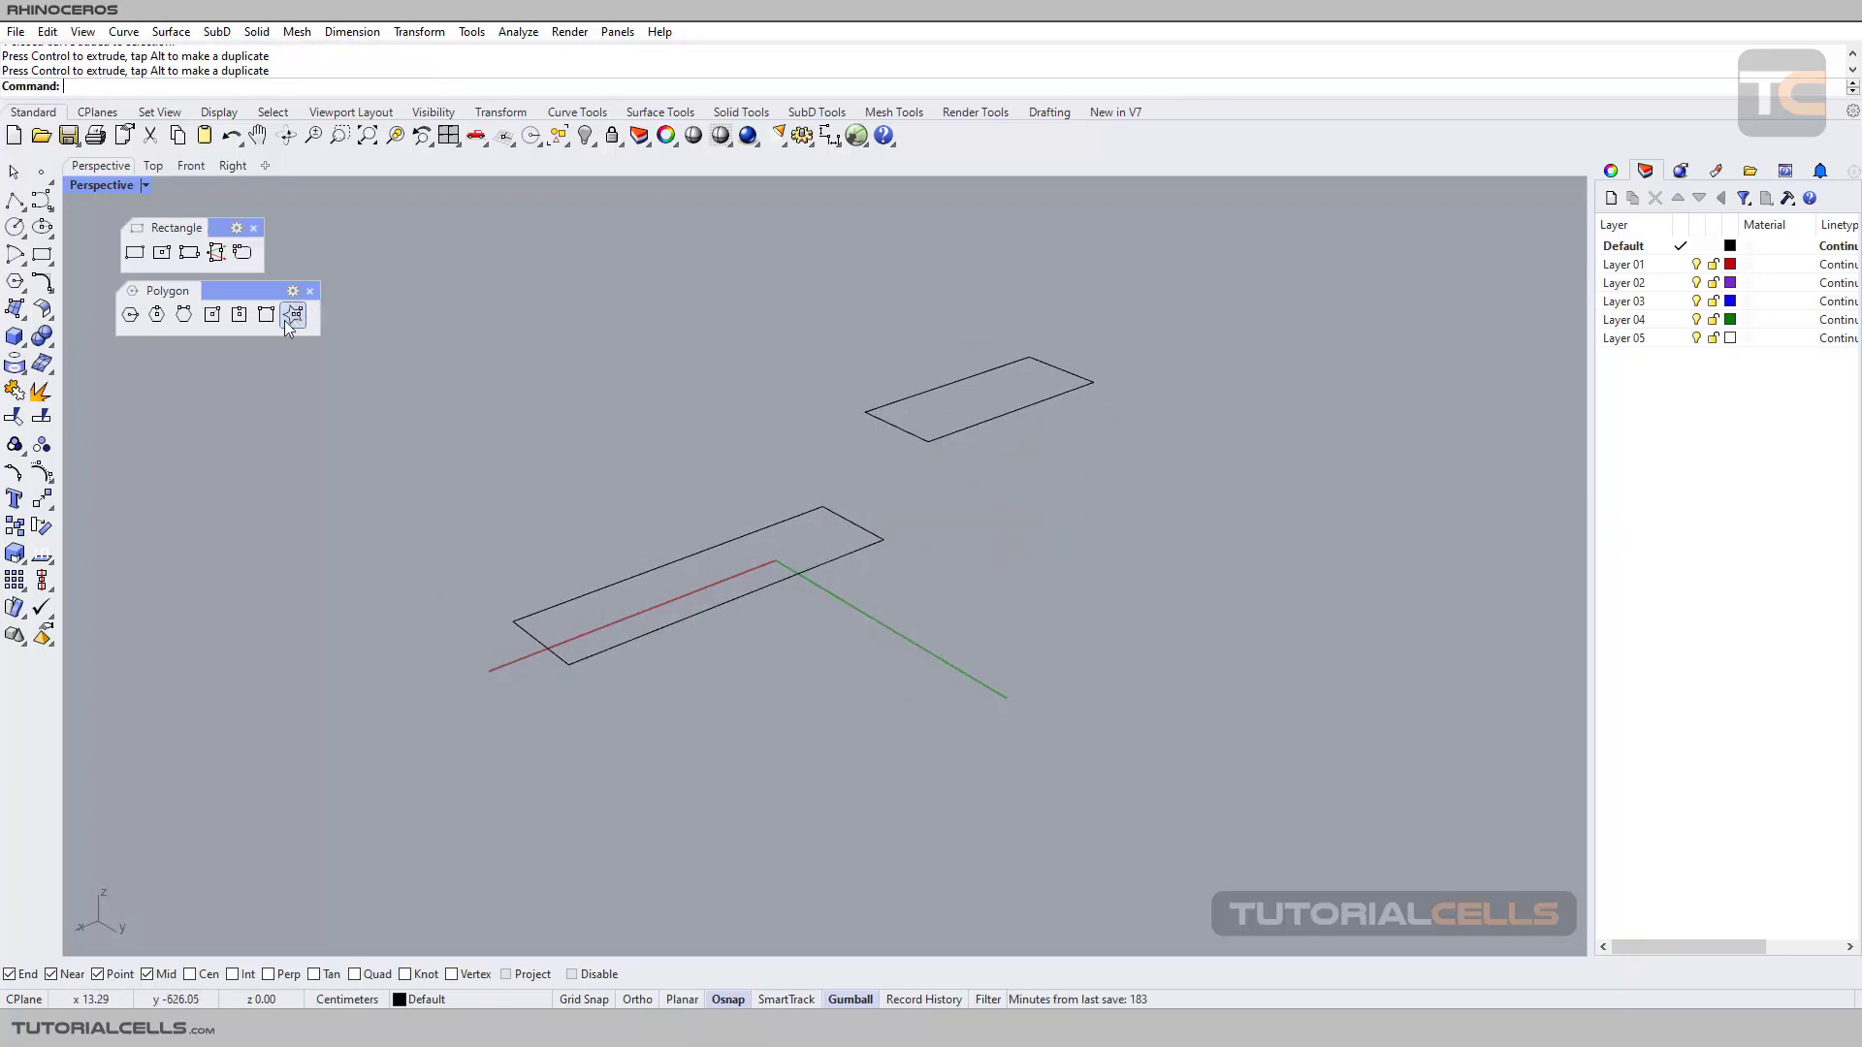
# Draw a sloped three-point rectangle next to the two rectangles.
pyautogui.click(188, 252)
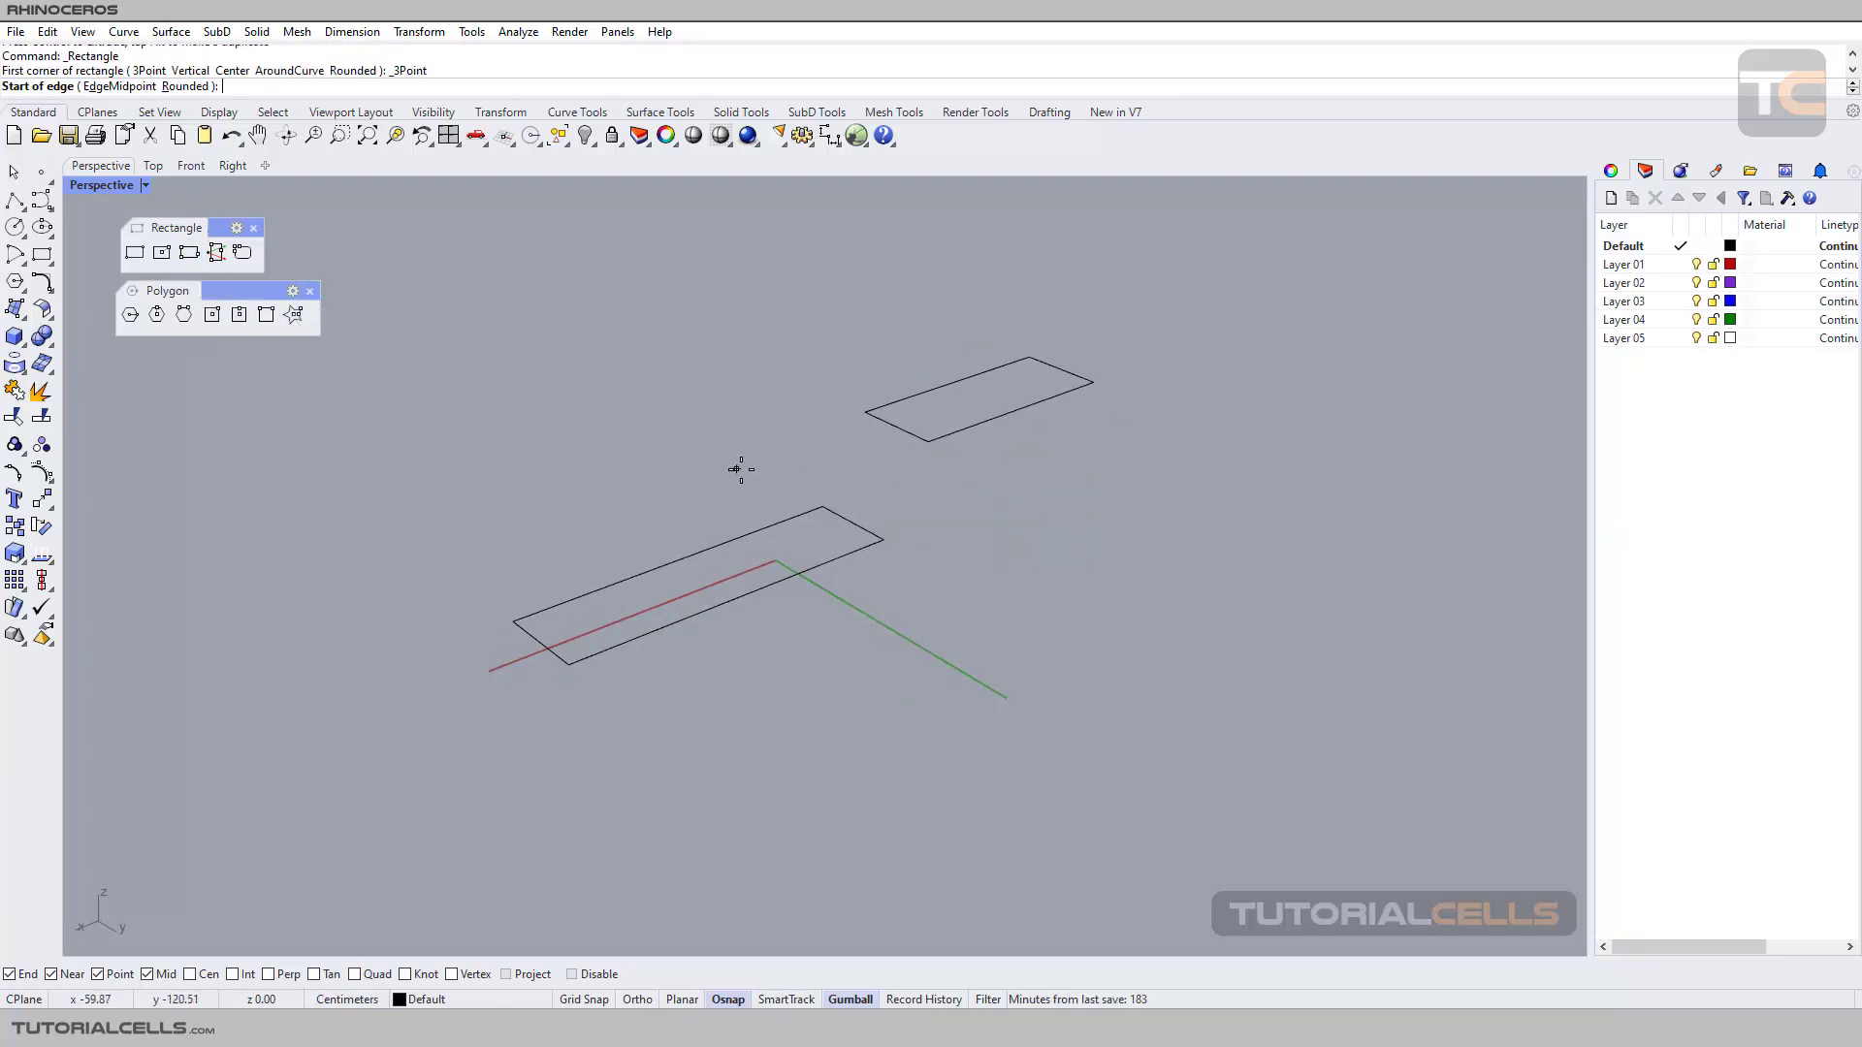
pyautogui.click(823, 507)
pyautogui.click(883, 539)
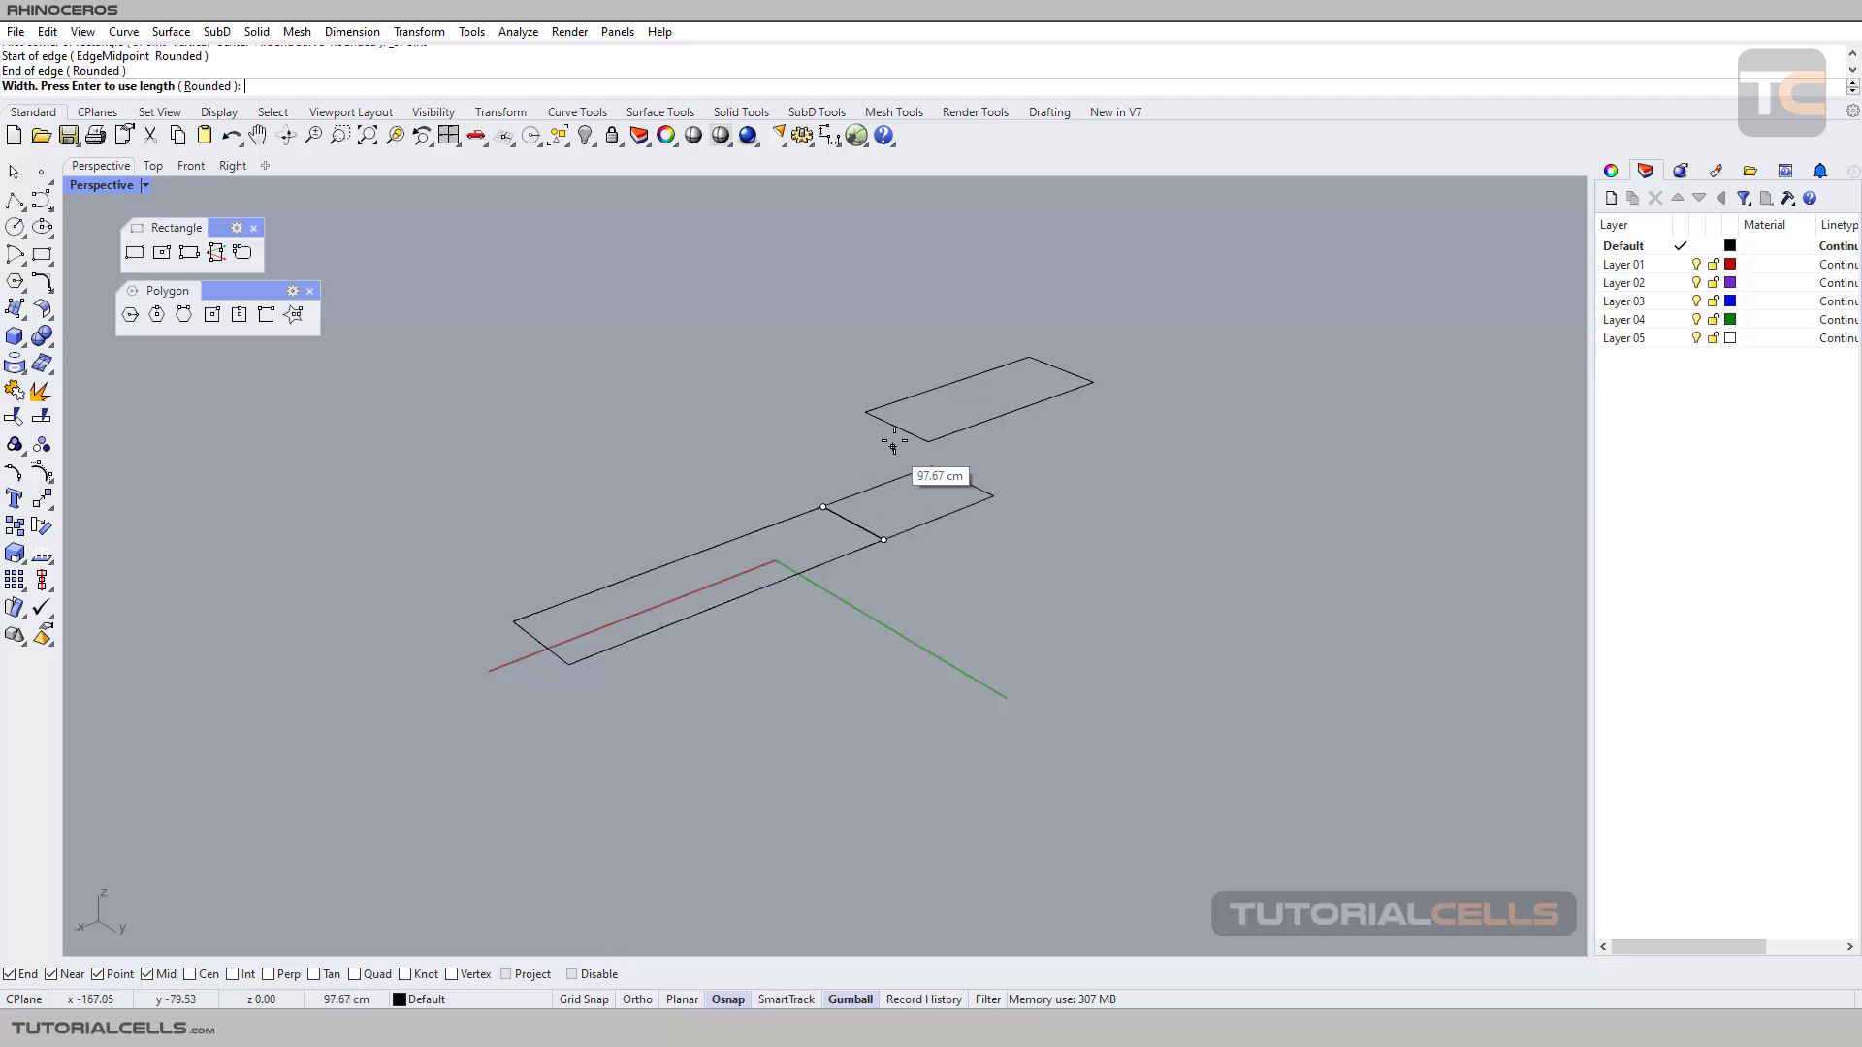
pyautogui.click(897, 427)
pyautogui.moveTo(897, 427); pyautogui.dragTo(867, 484, button='right')
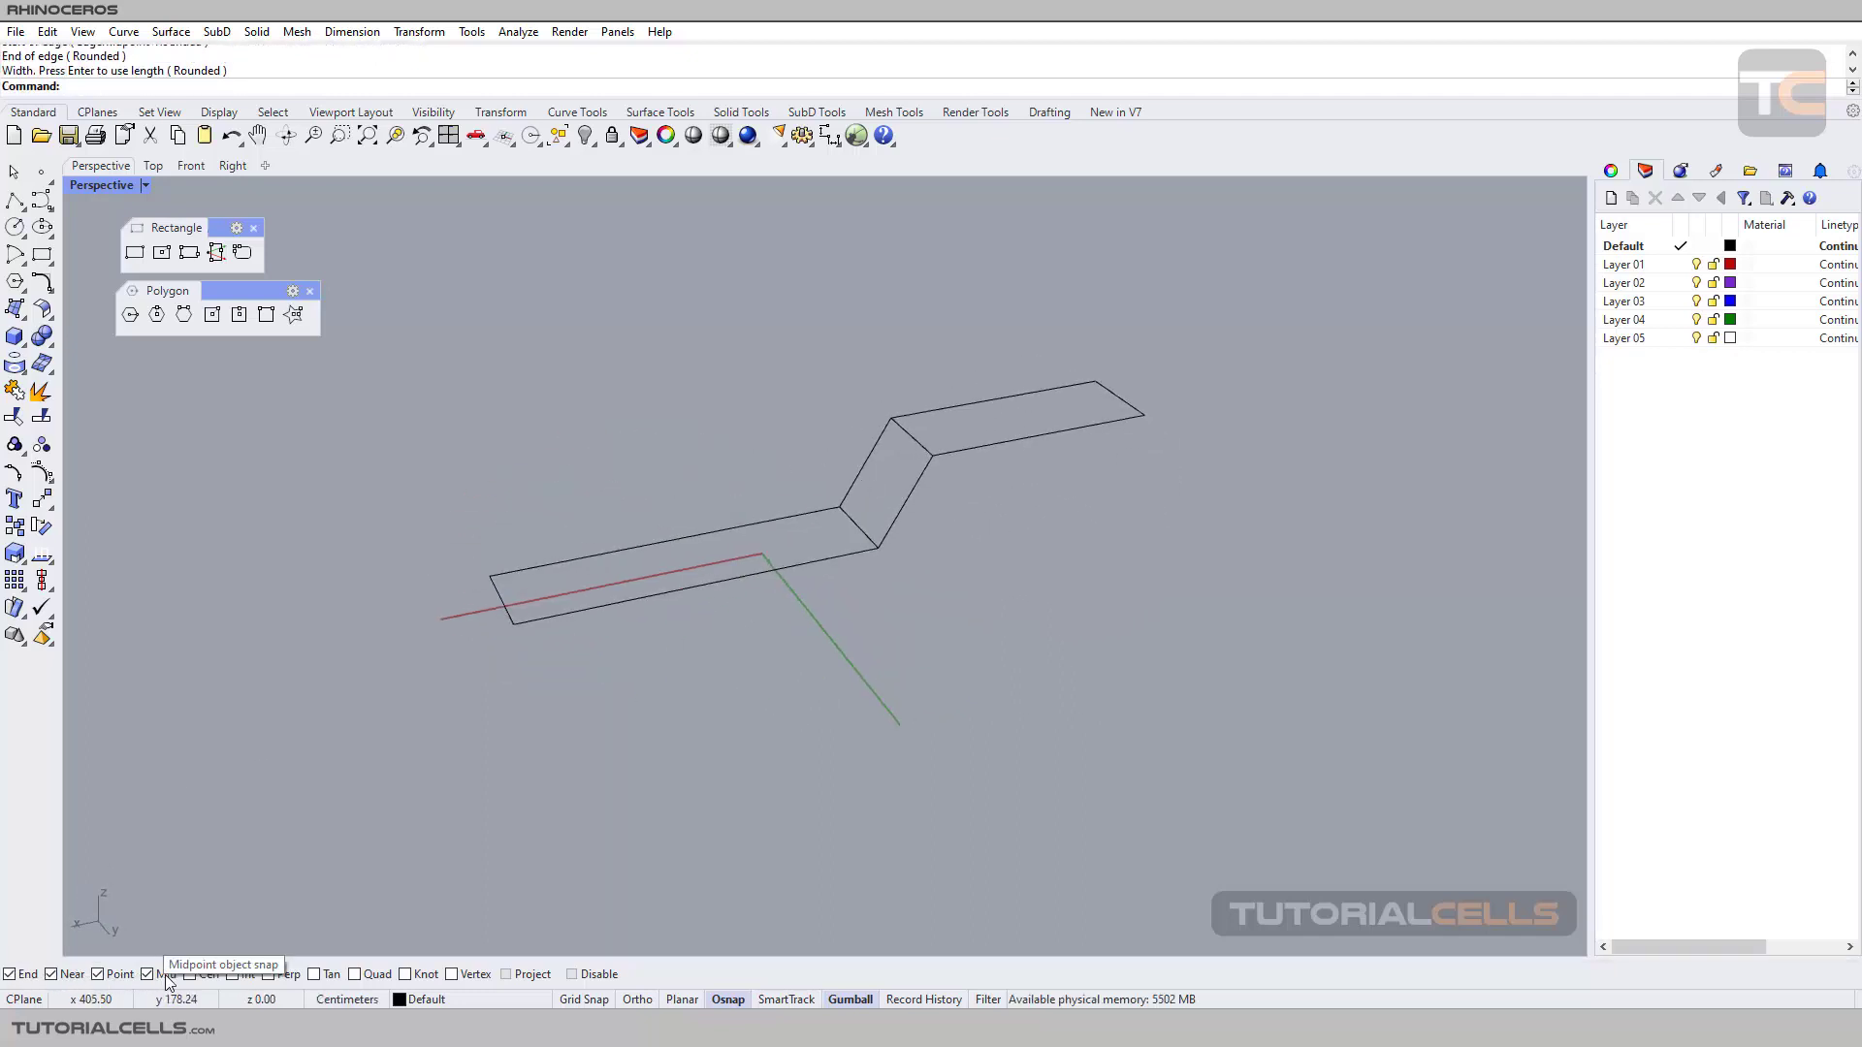
# Window-select and delete all three rectangle curves, then return to the Top view.
pyautogui.moveTo(417, 780)
pyautogui.mouseDown(button='right')
pyautogui.moveTo(469, 773)
pyautogui.moveTo(451, 771)
pyautogui.mouseUp(button='right')
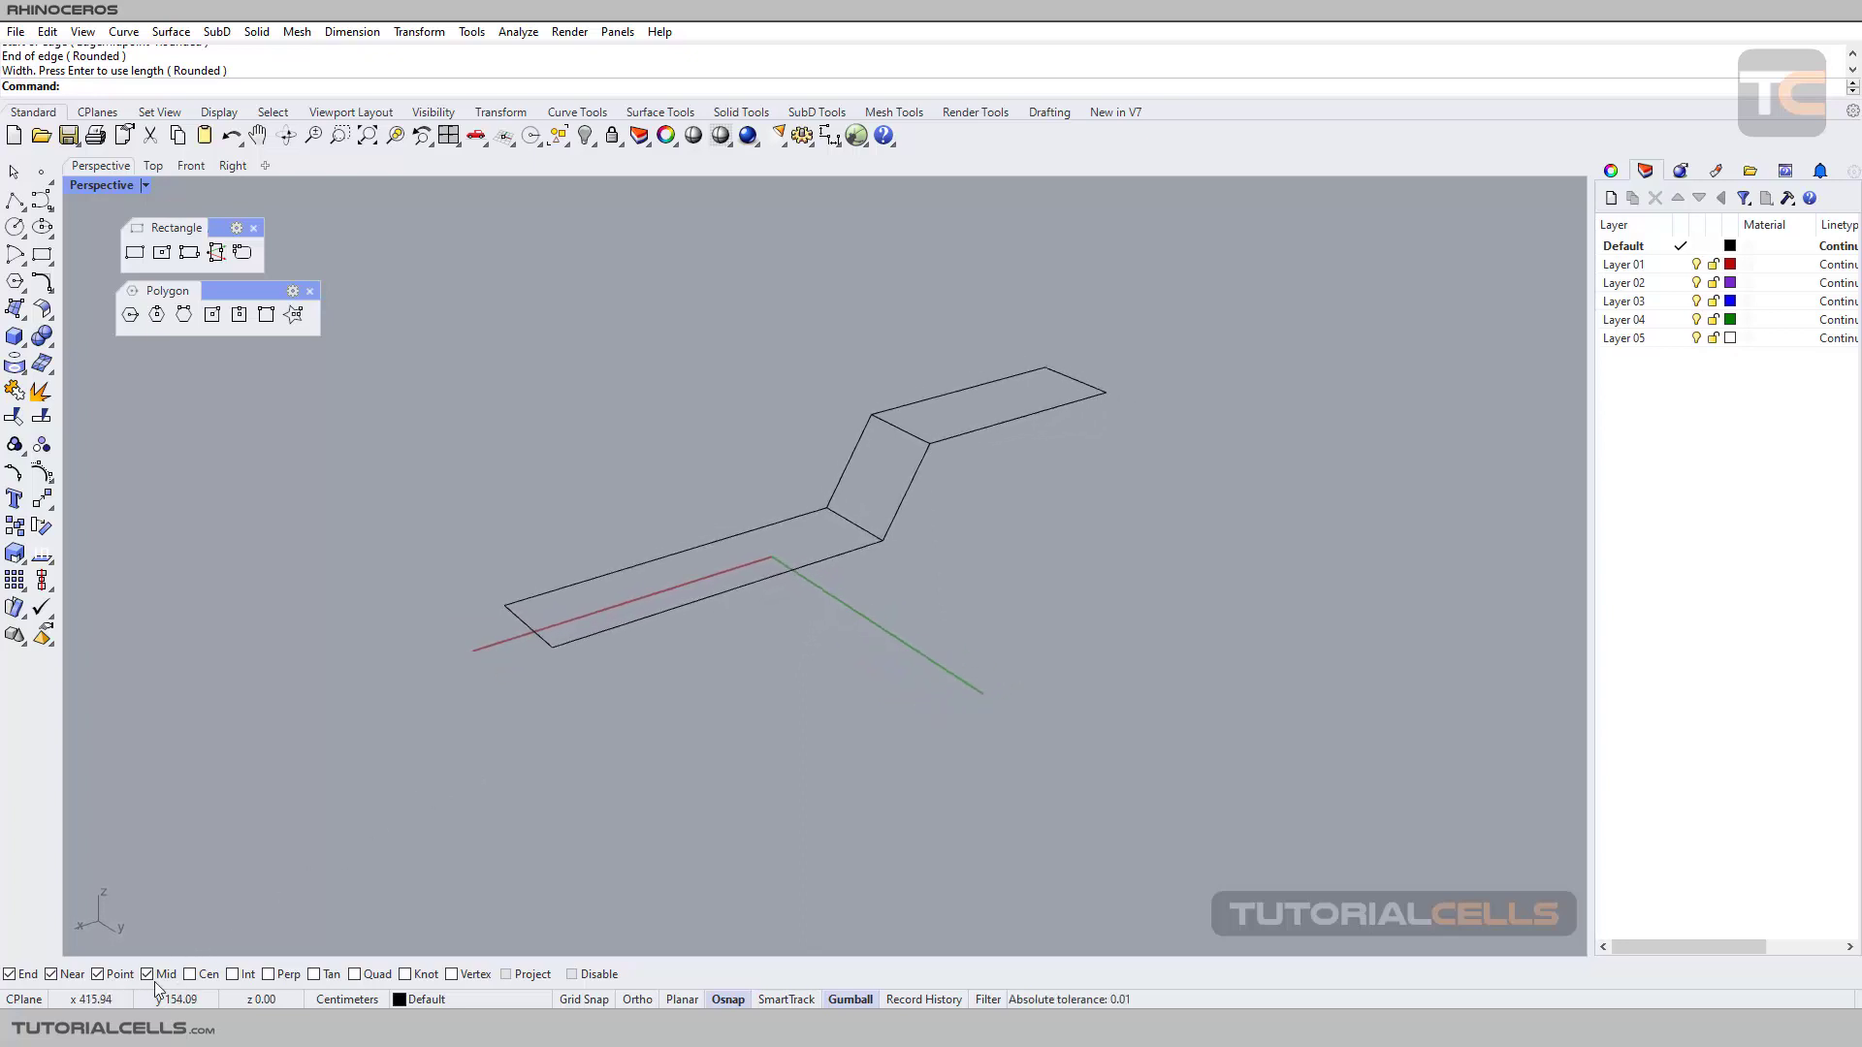
pyautogui.moveTo(738, 503); pyautogui.dragTo(909, 364, button='right')
pyautogui.moveTo(839, 567); pyautogui.dragTo(802, 634)
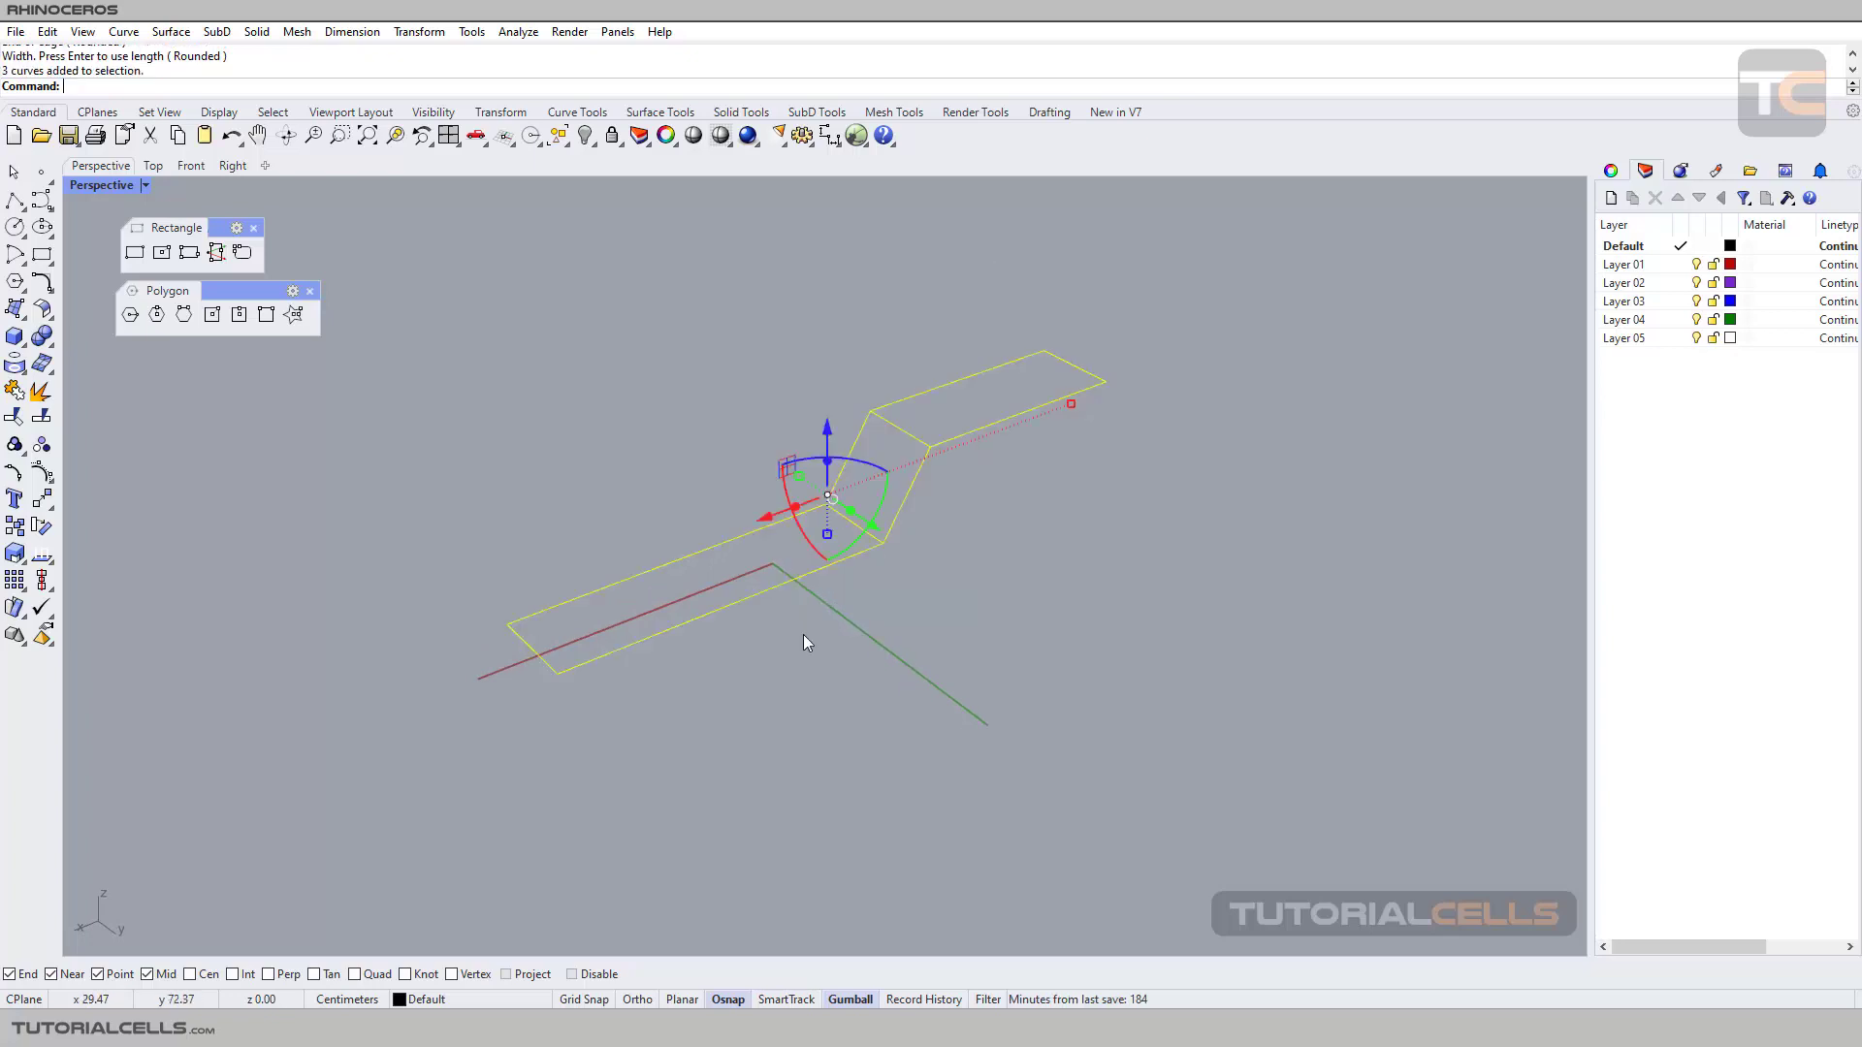
pyautogui.press('Delete')
pyautogui.click(154, 166)
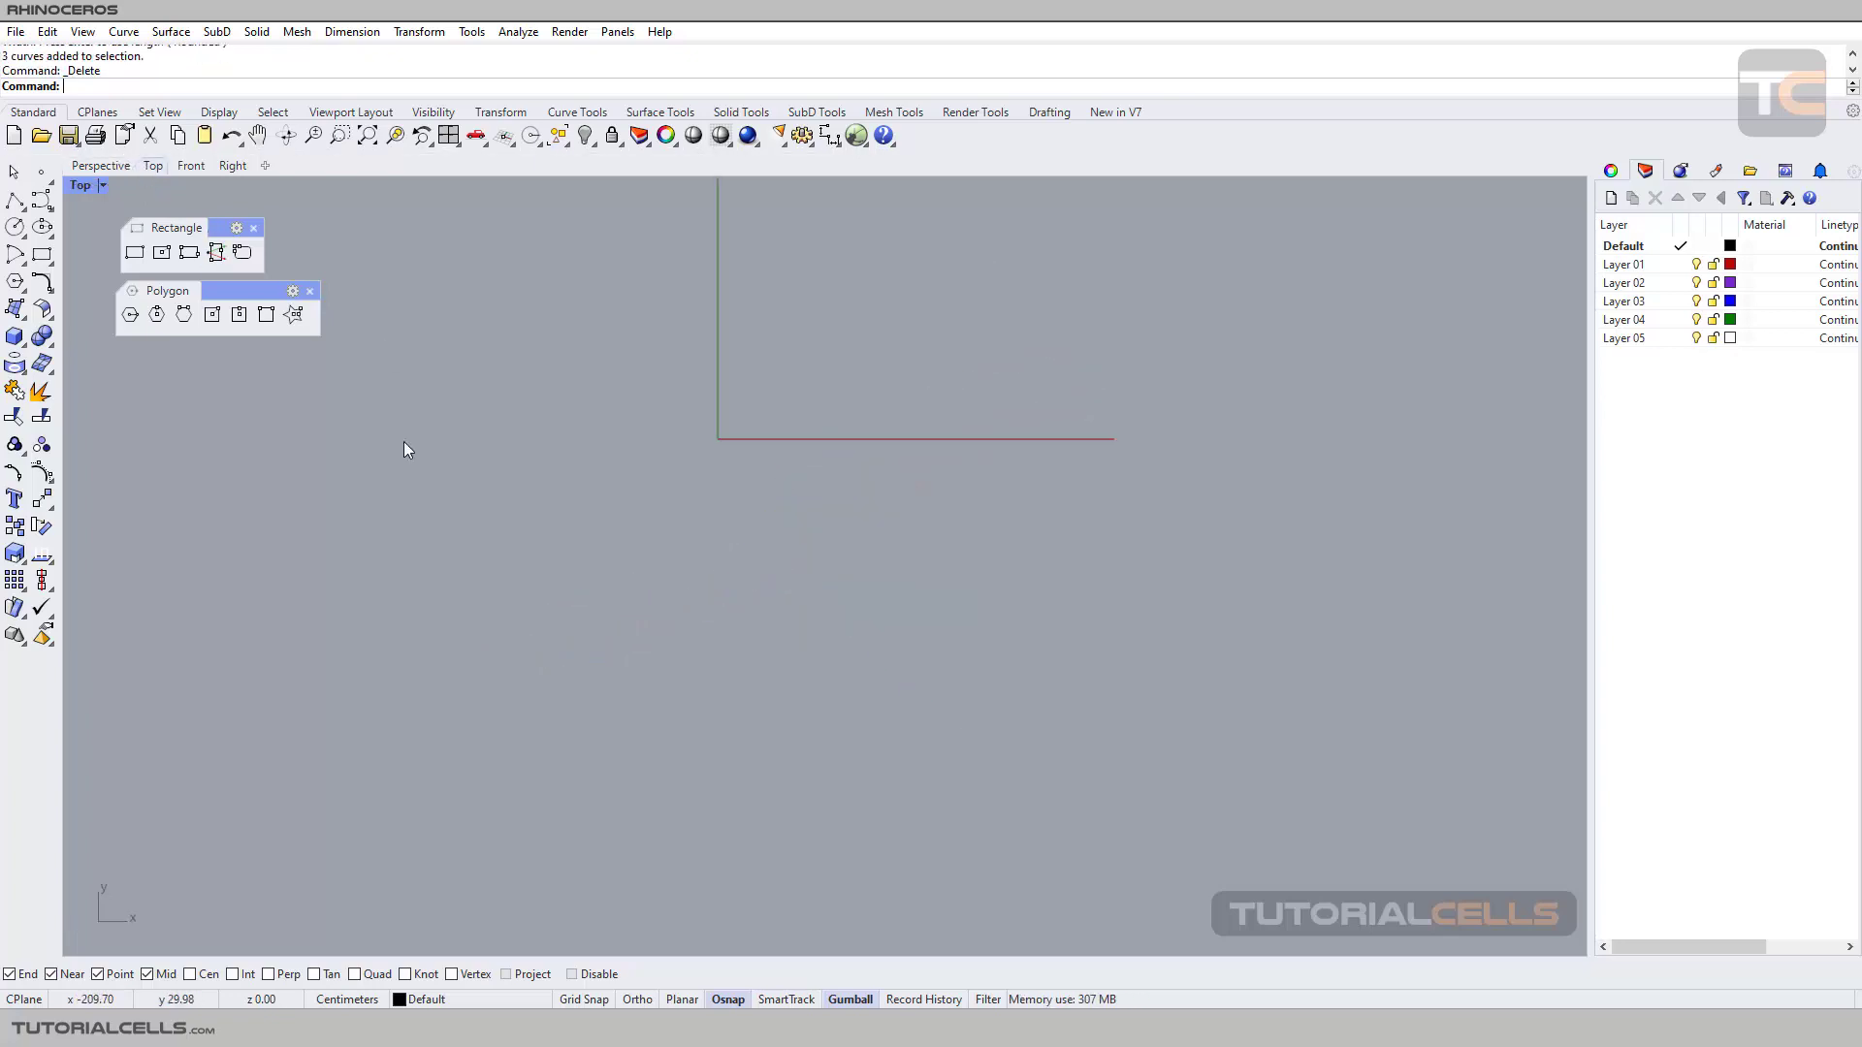
# In Perspective, draw an upright vertical rectangle from a base edge and a picked height.
pyautogui.click(114, 171)
pyautogui.scroll(3, 764, 545)
pyautogui.keyDown('shift'); pyautogui.moveTo(828, 541); pyautogui.dragTo(441, 348, button='right'); pyautogui.keyUp('shift')
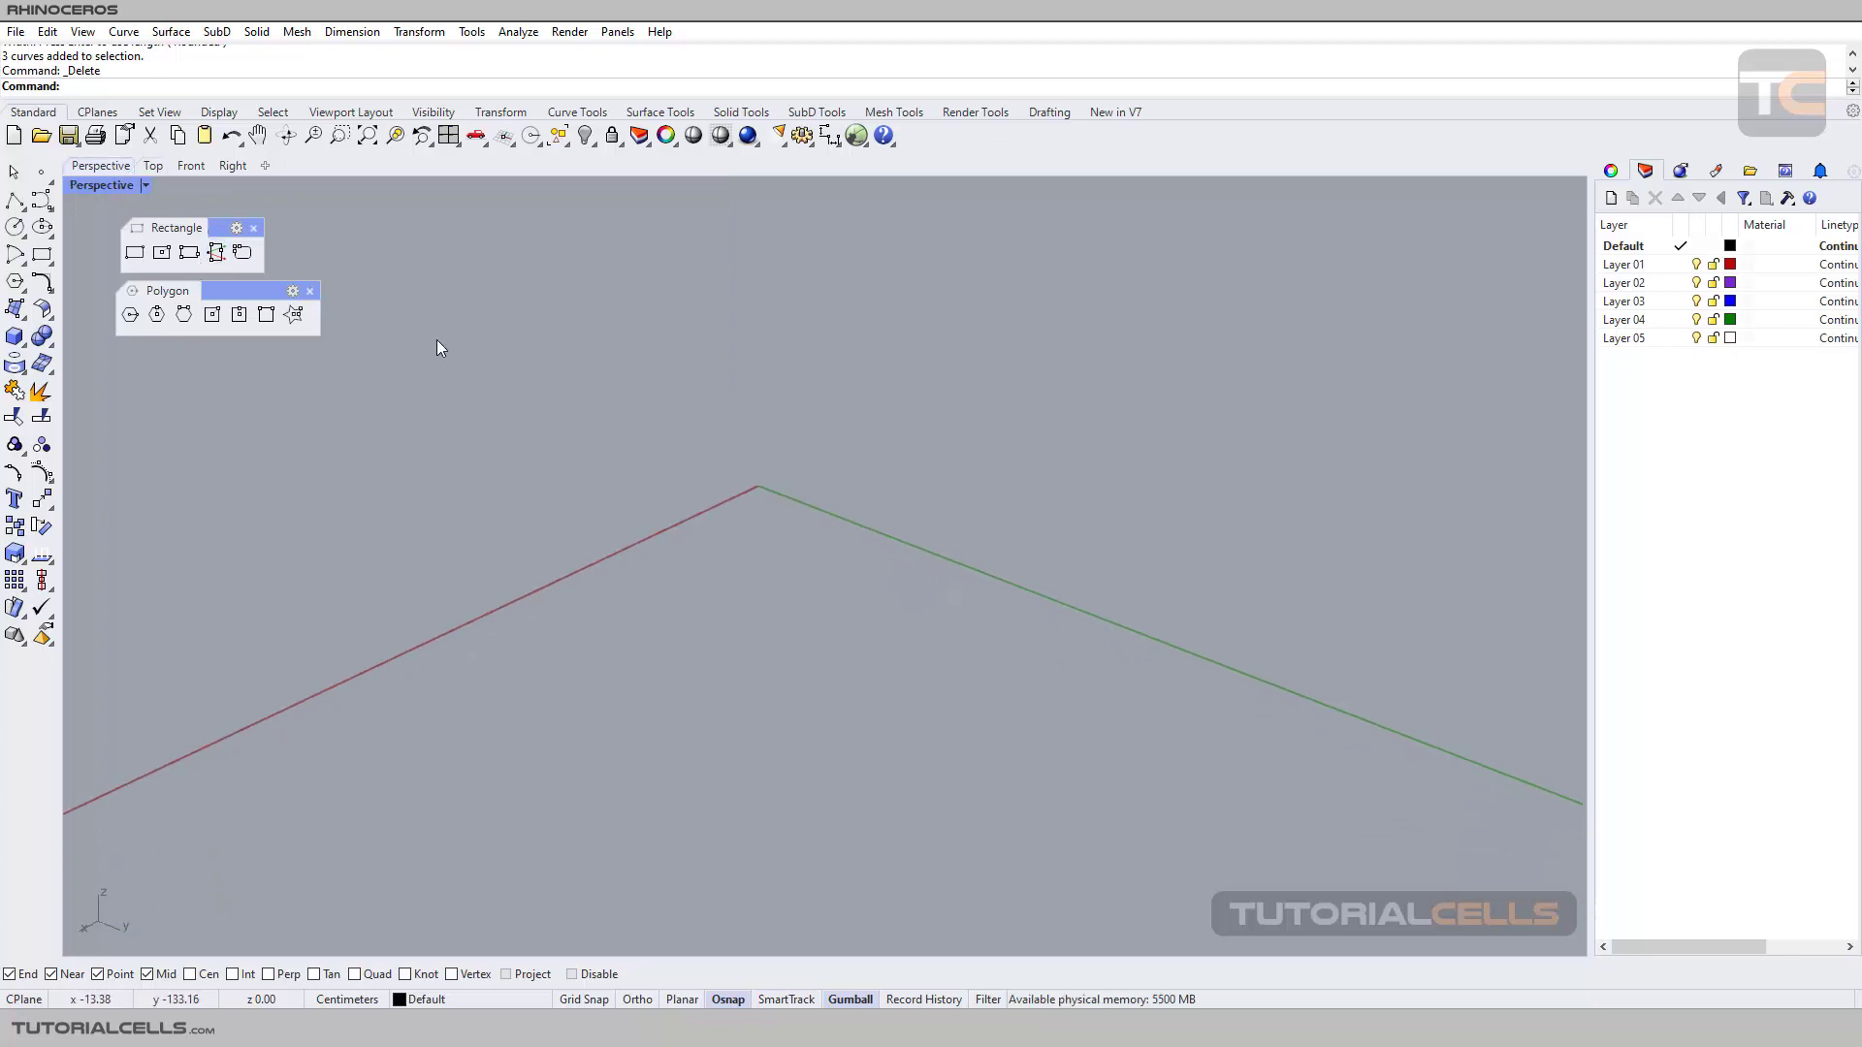
pyautogui.click(216, 254)
pyautogui.click(652, 470)
pyautogui.click(932, 625)
pyautogui.scroll(-5, 940, 384)
pyautogui.click(965, 316)
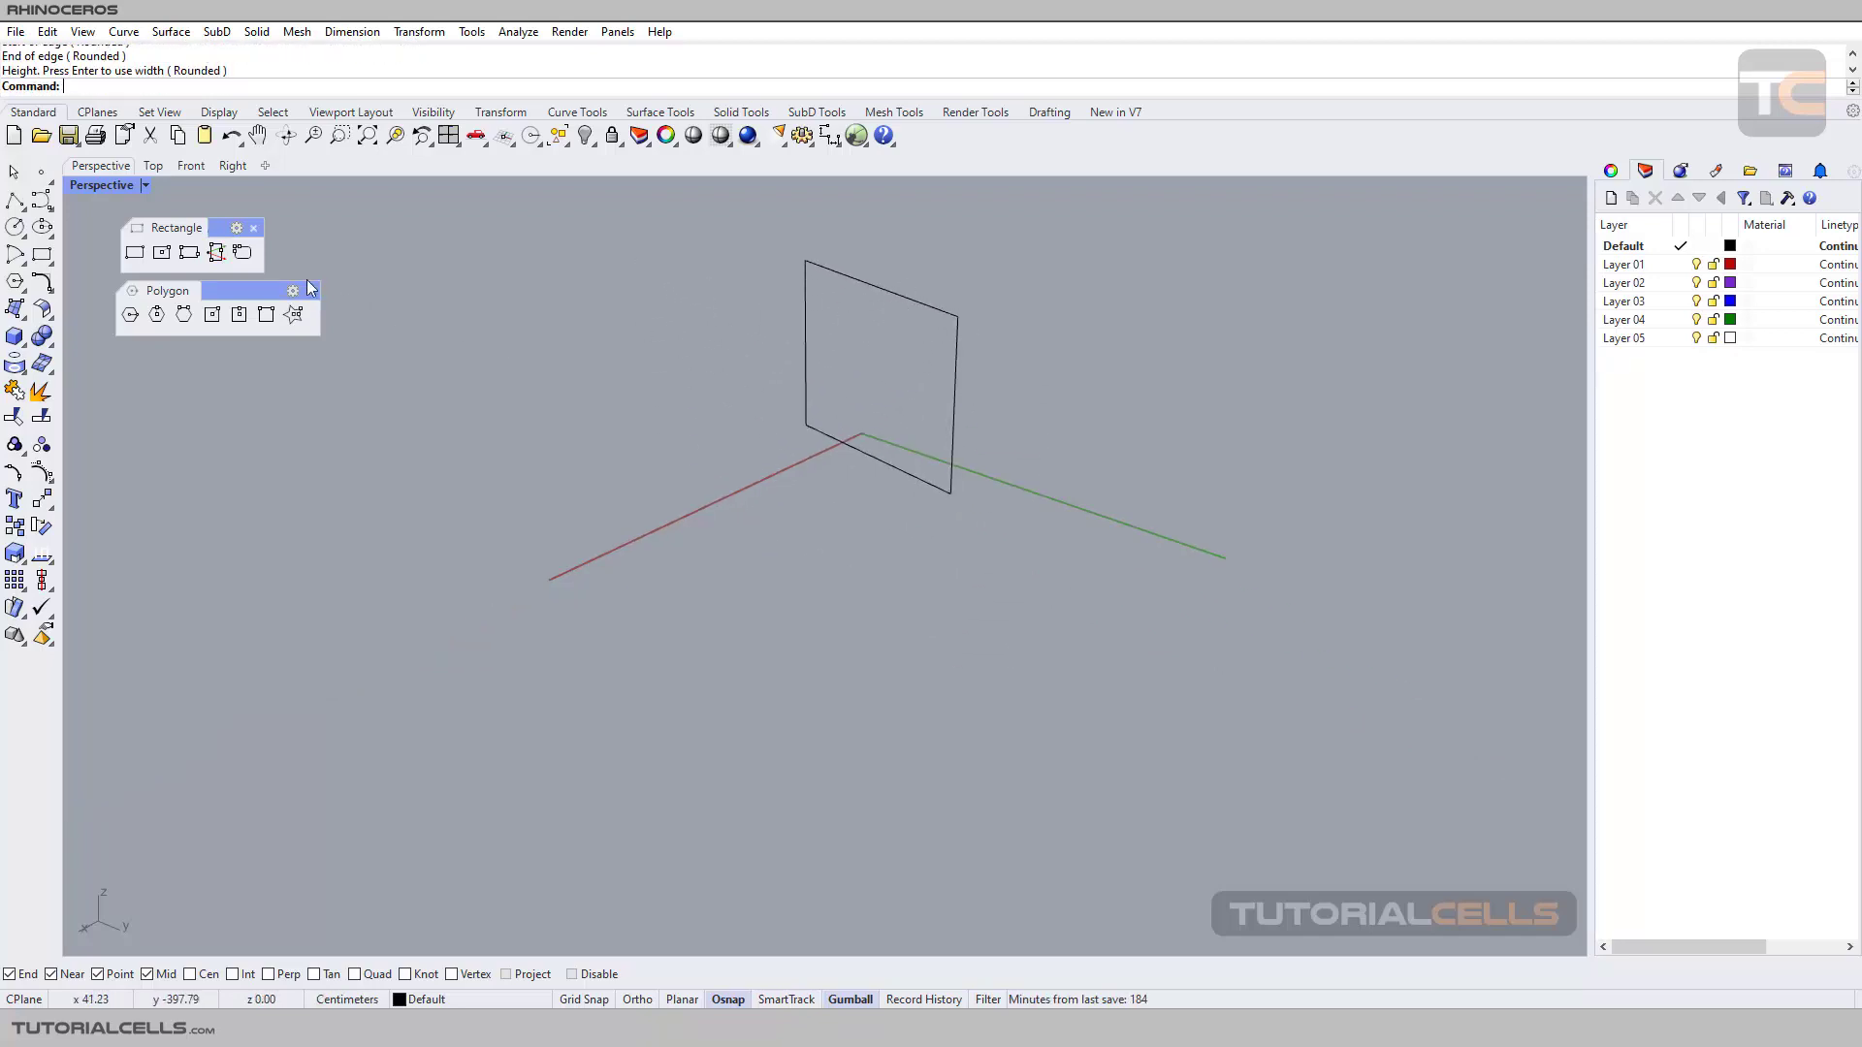
# In the Top view, draw a rounded rectangle with Corner set to Conic.
pyautogui.click(153, 166)
pyautogui.click(243, 252)
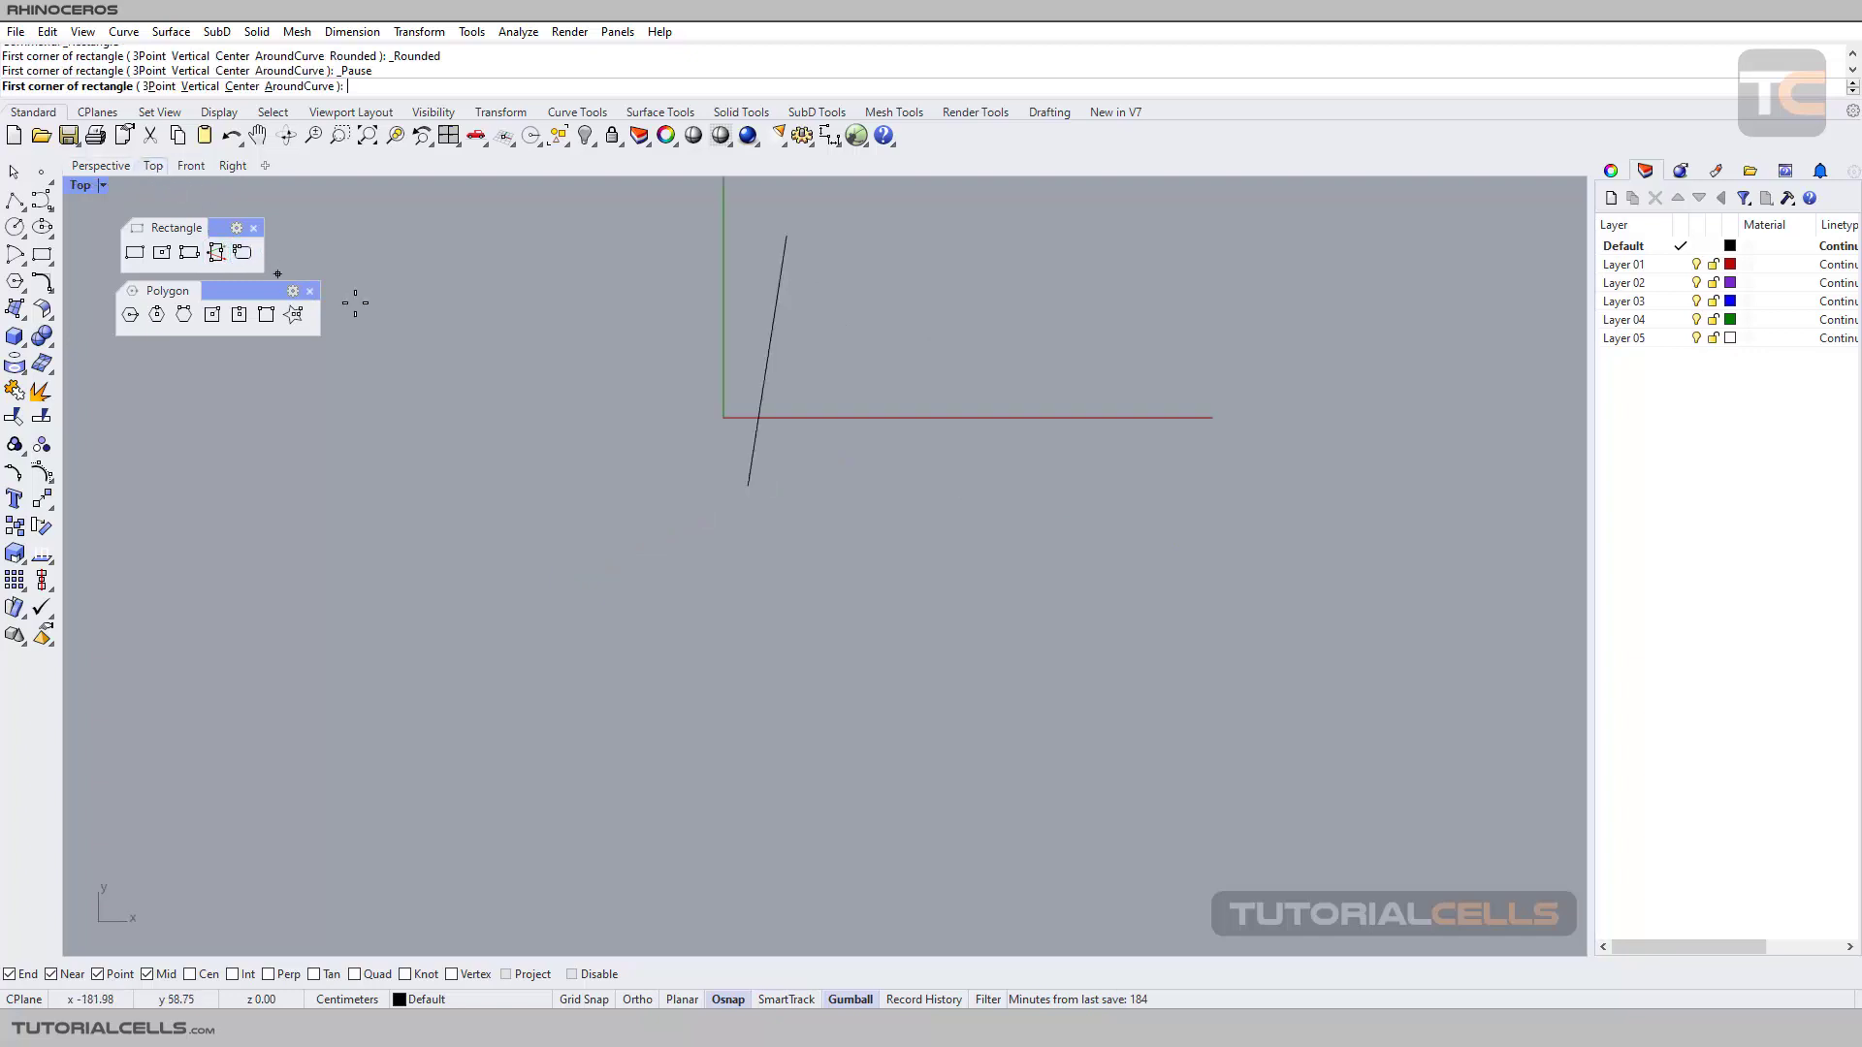
pyautogui.click(406, 374)
pyautogui.click(597, 490)
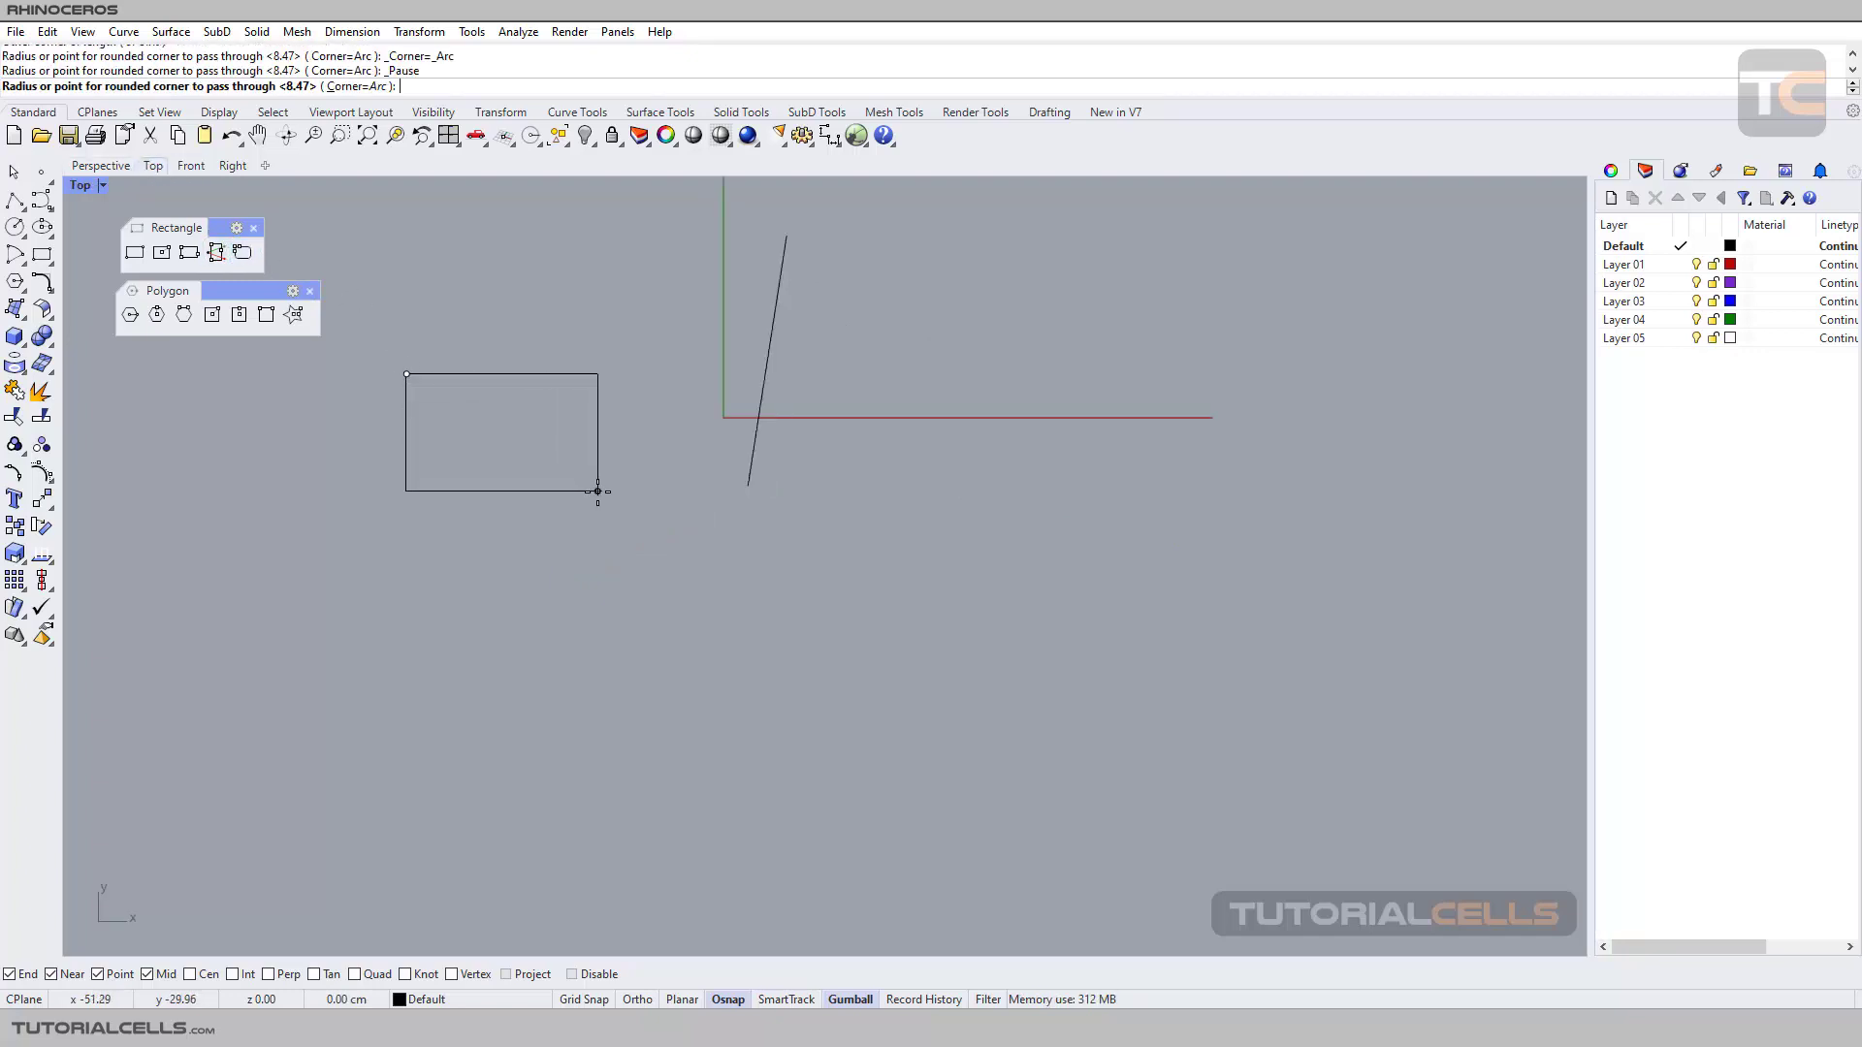
pyautogui.scroll(3, 598, 490)
pyautogui.moveTo(597, 490); pyautogui.dragTo(760, 578, button='right')
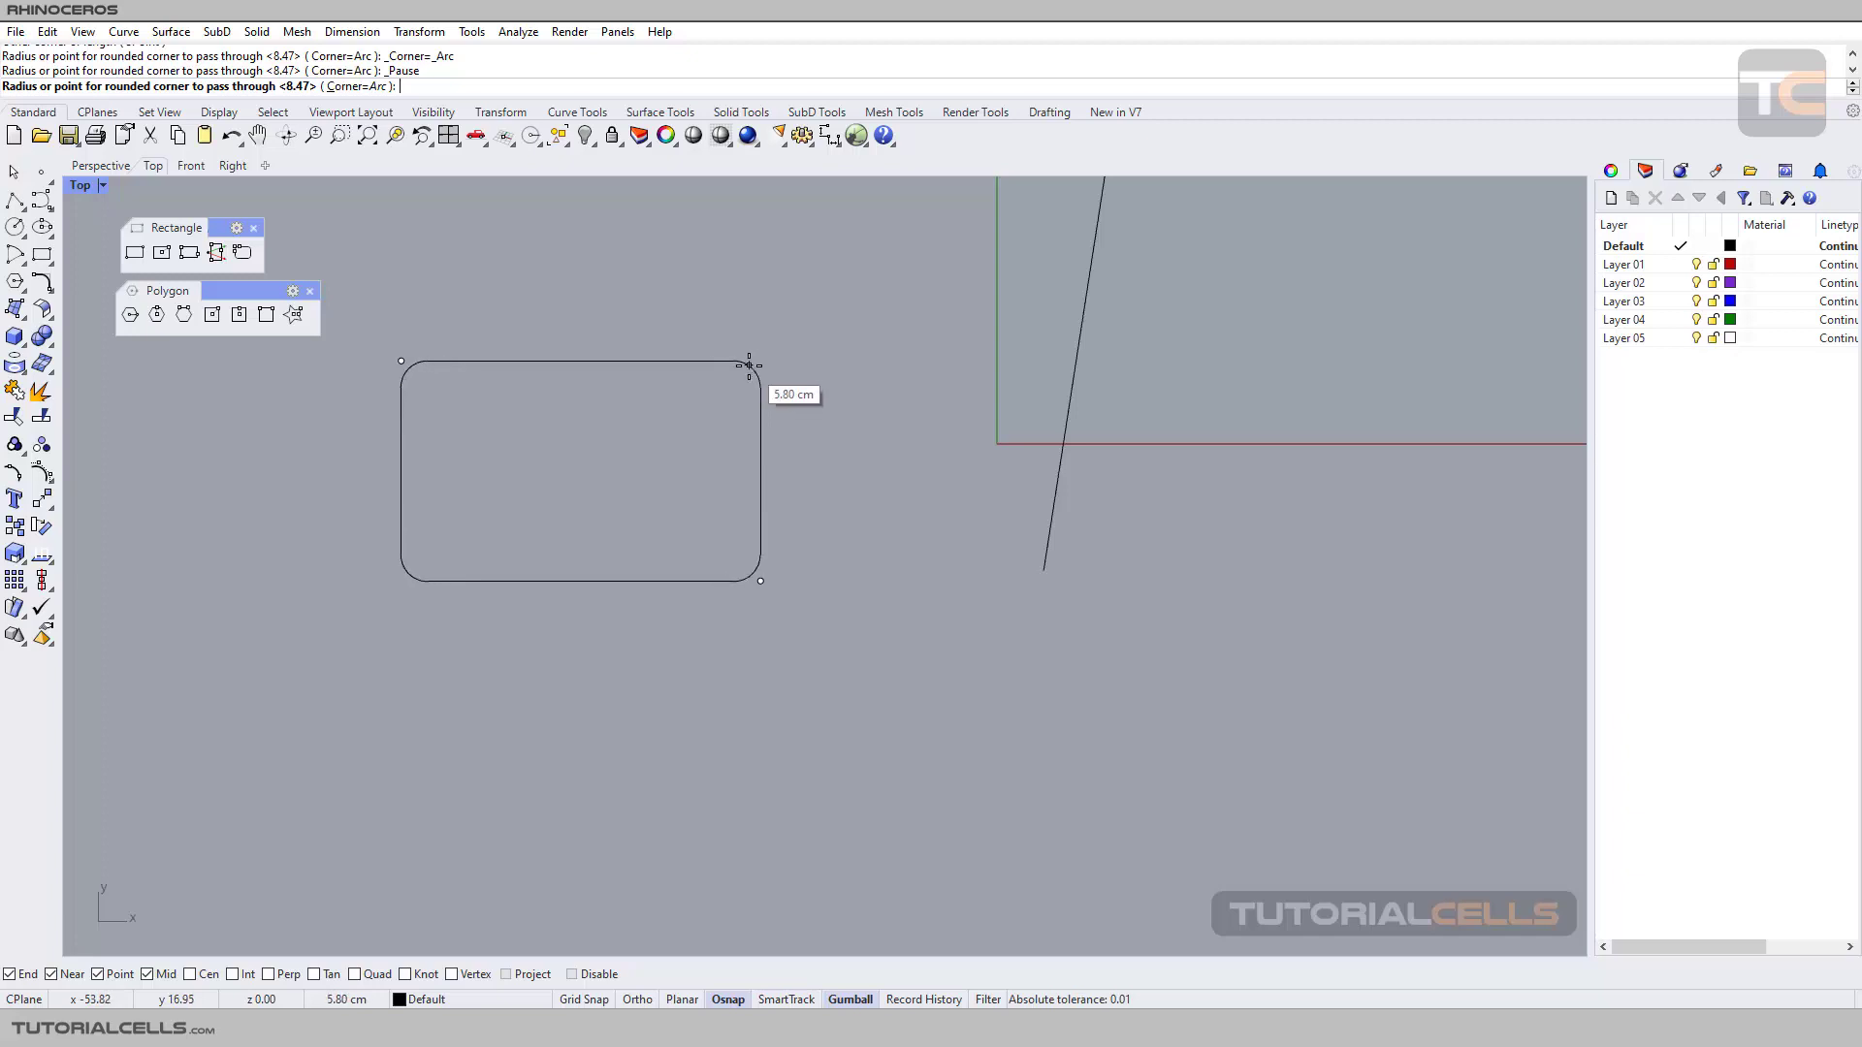
pyautogui.click(352, 87)
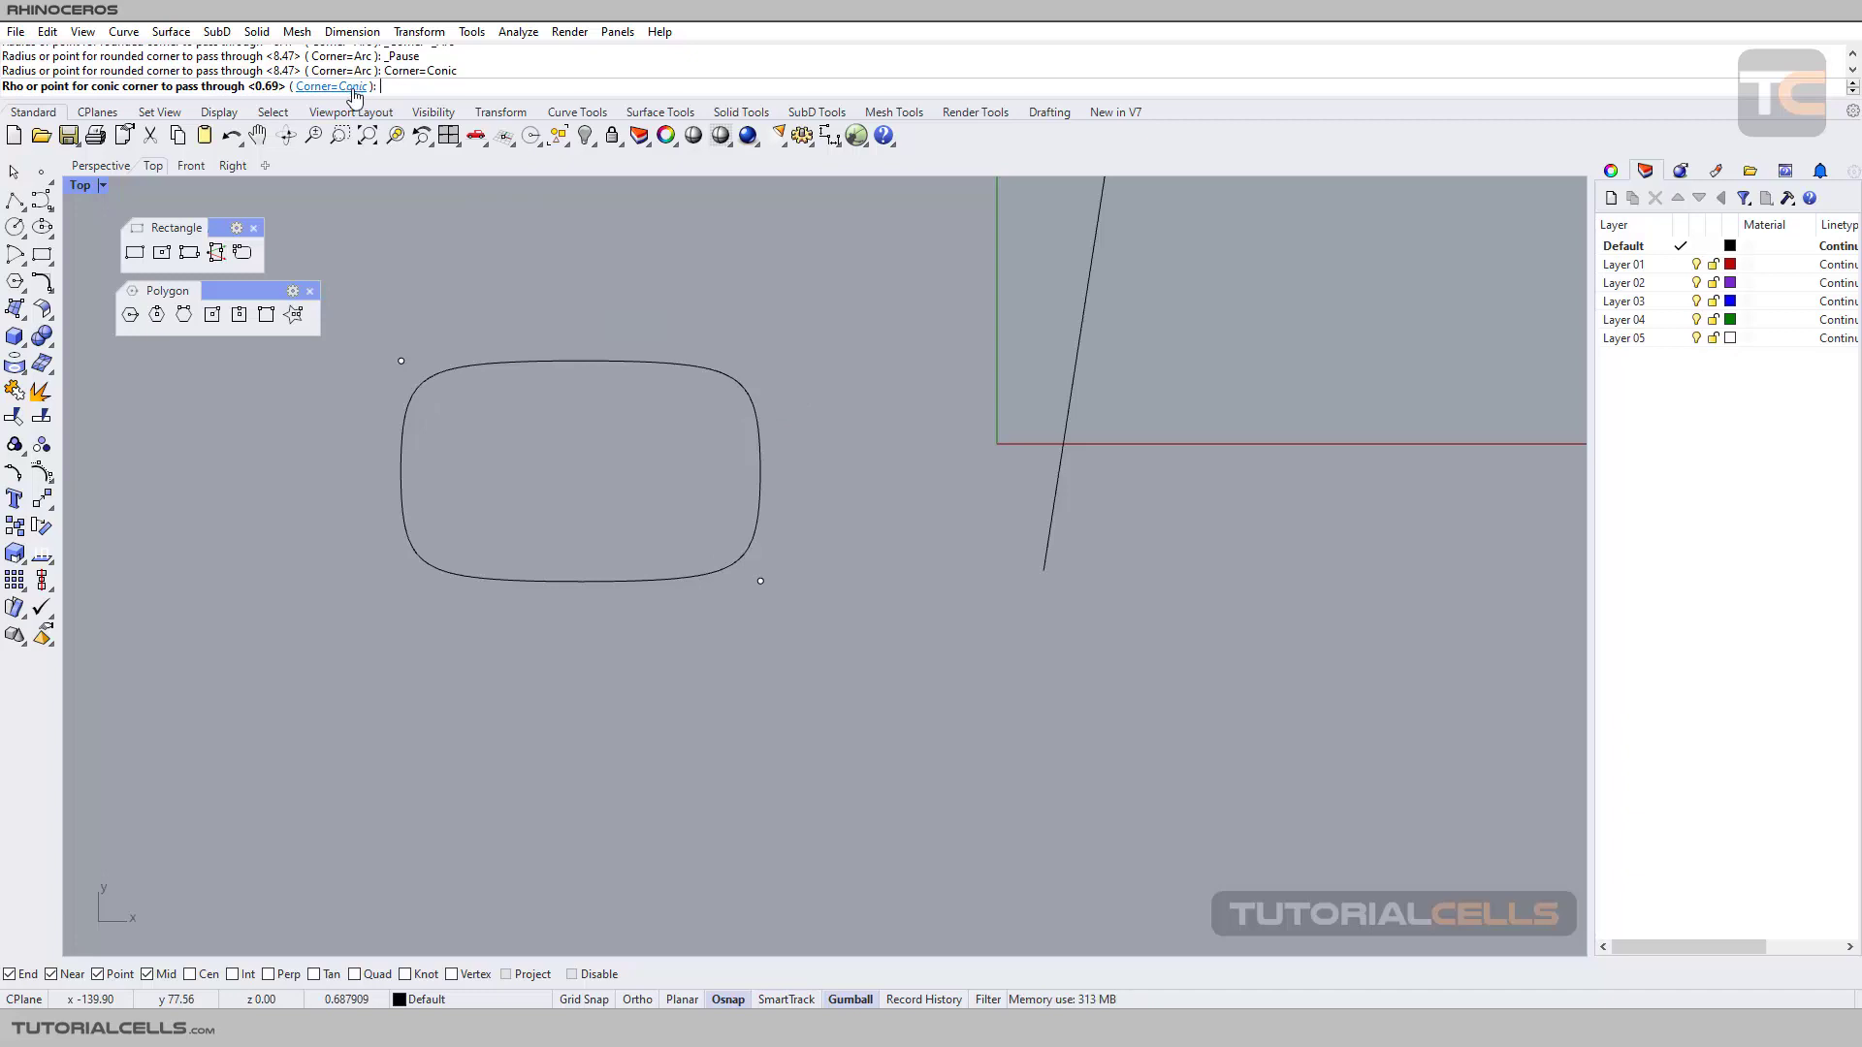
pyautogui.click(739, 371)
# Draw a second rounded rectangle with arc corners beside the first.
pyautogui.click(42, 202)
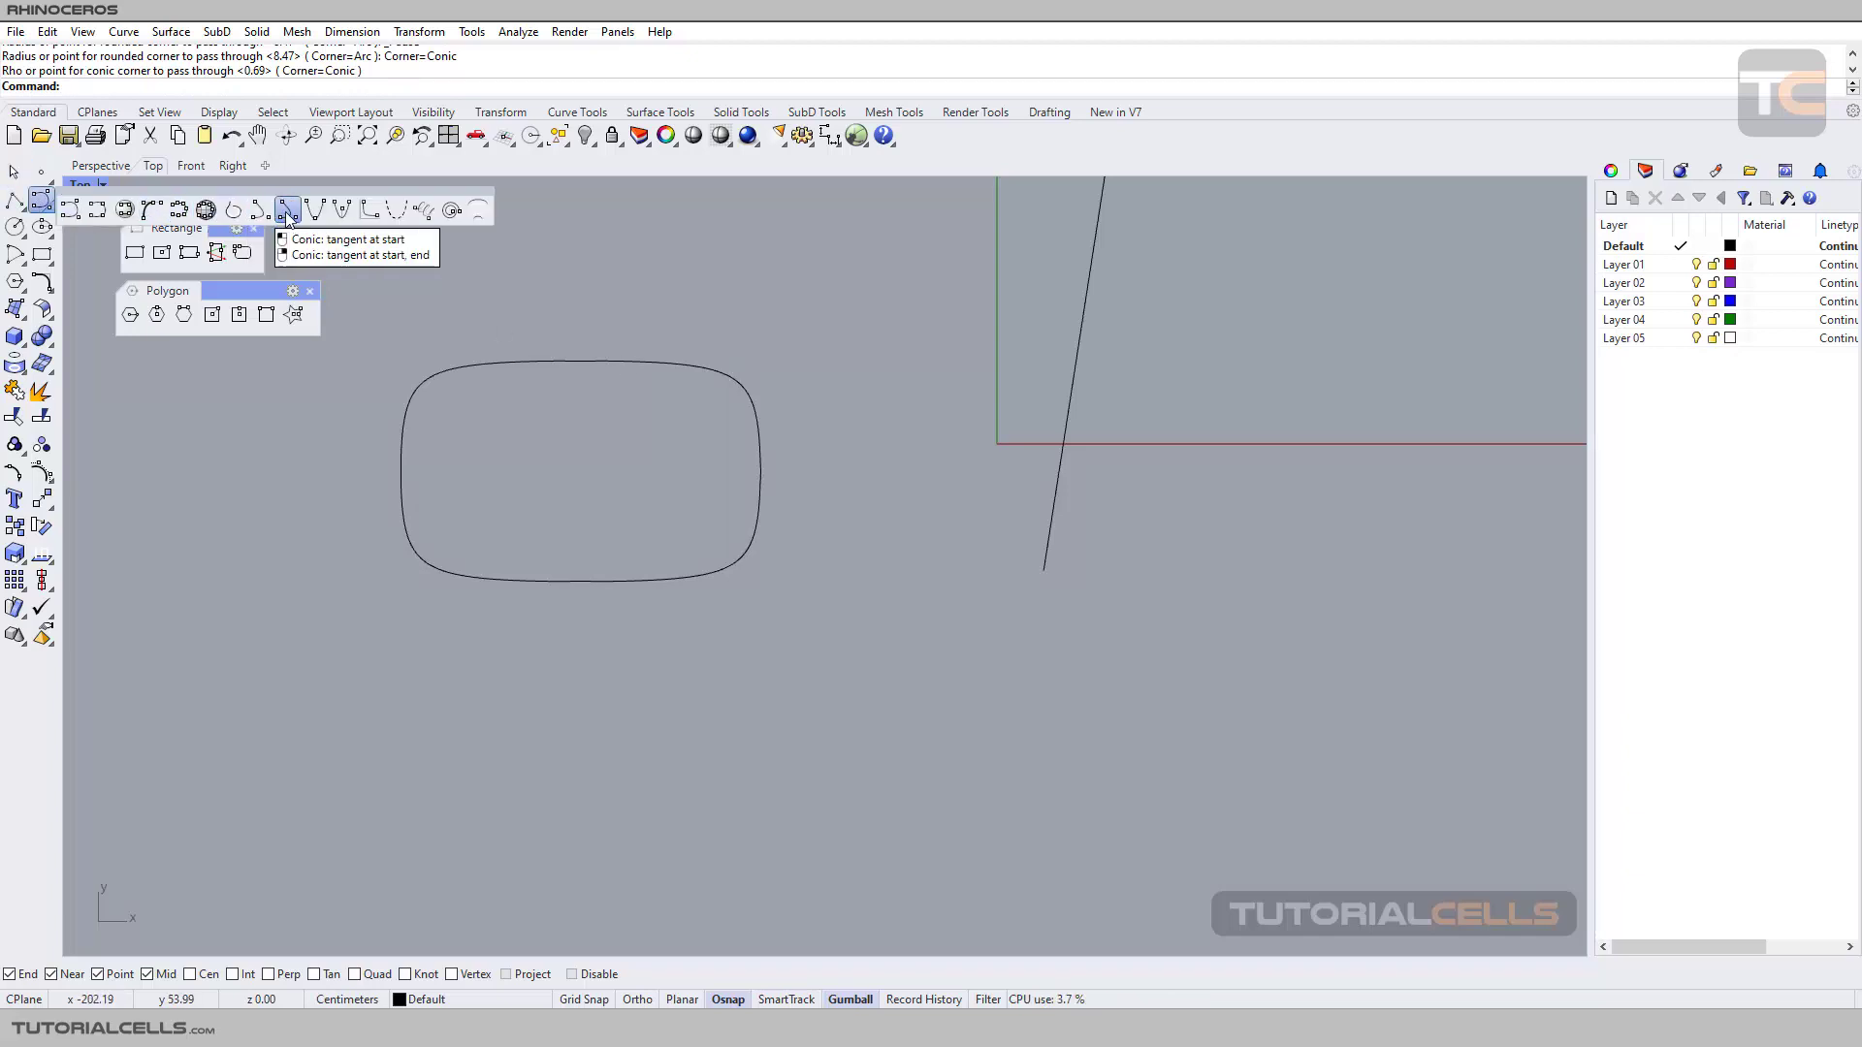
pyautogui.moveTo(526, 432); pyautogui.dragTo(586, 423, button='right')
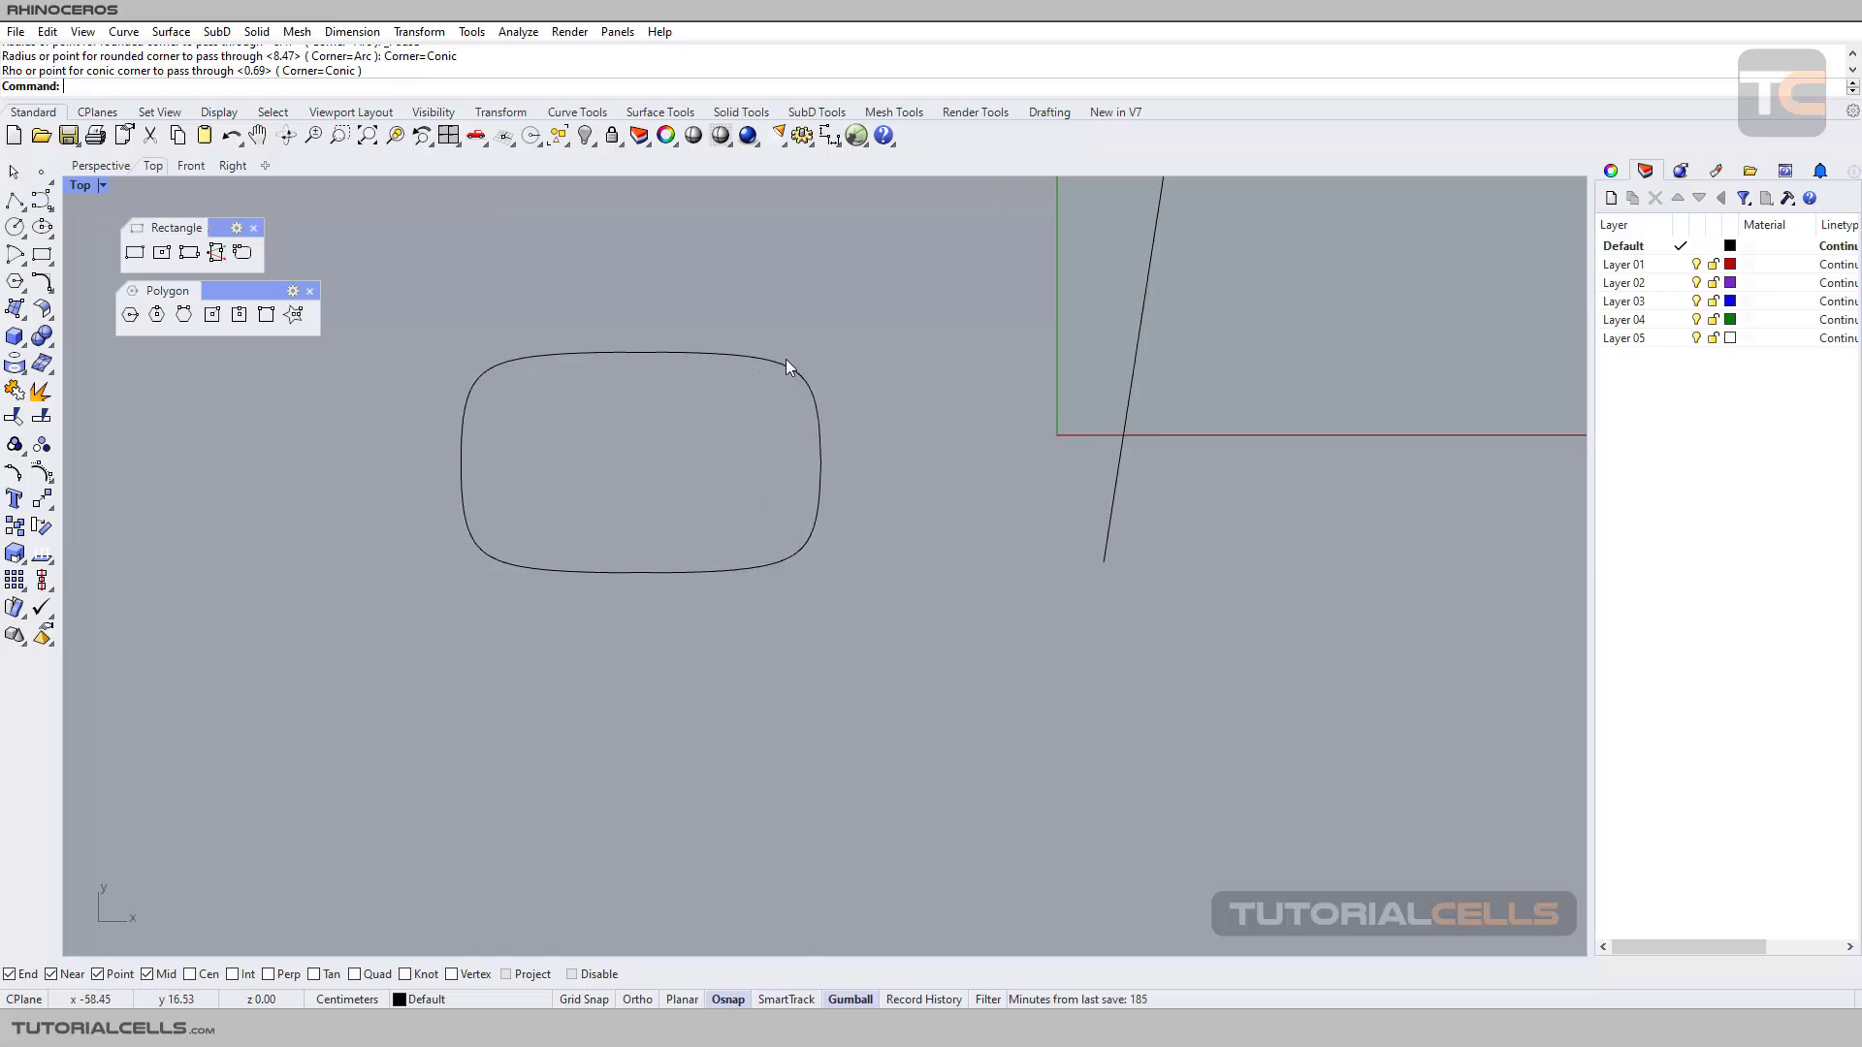
pyautogui.moveTo(521, 410); pyautogui.dragTo(722, 432, button='right')
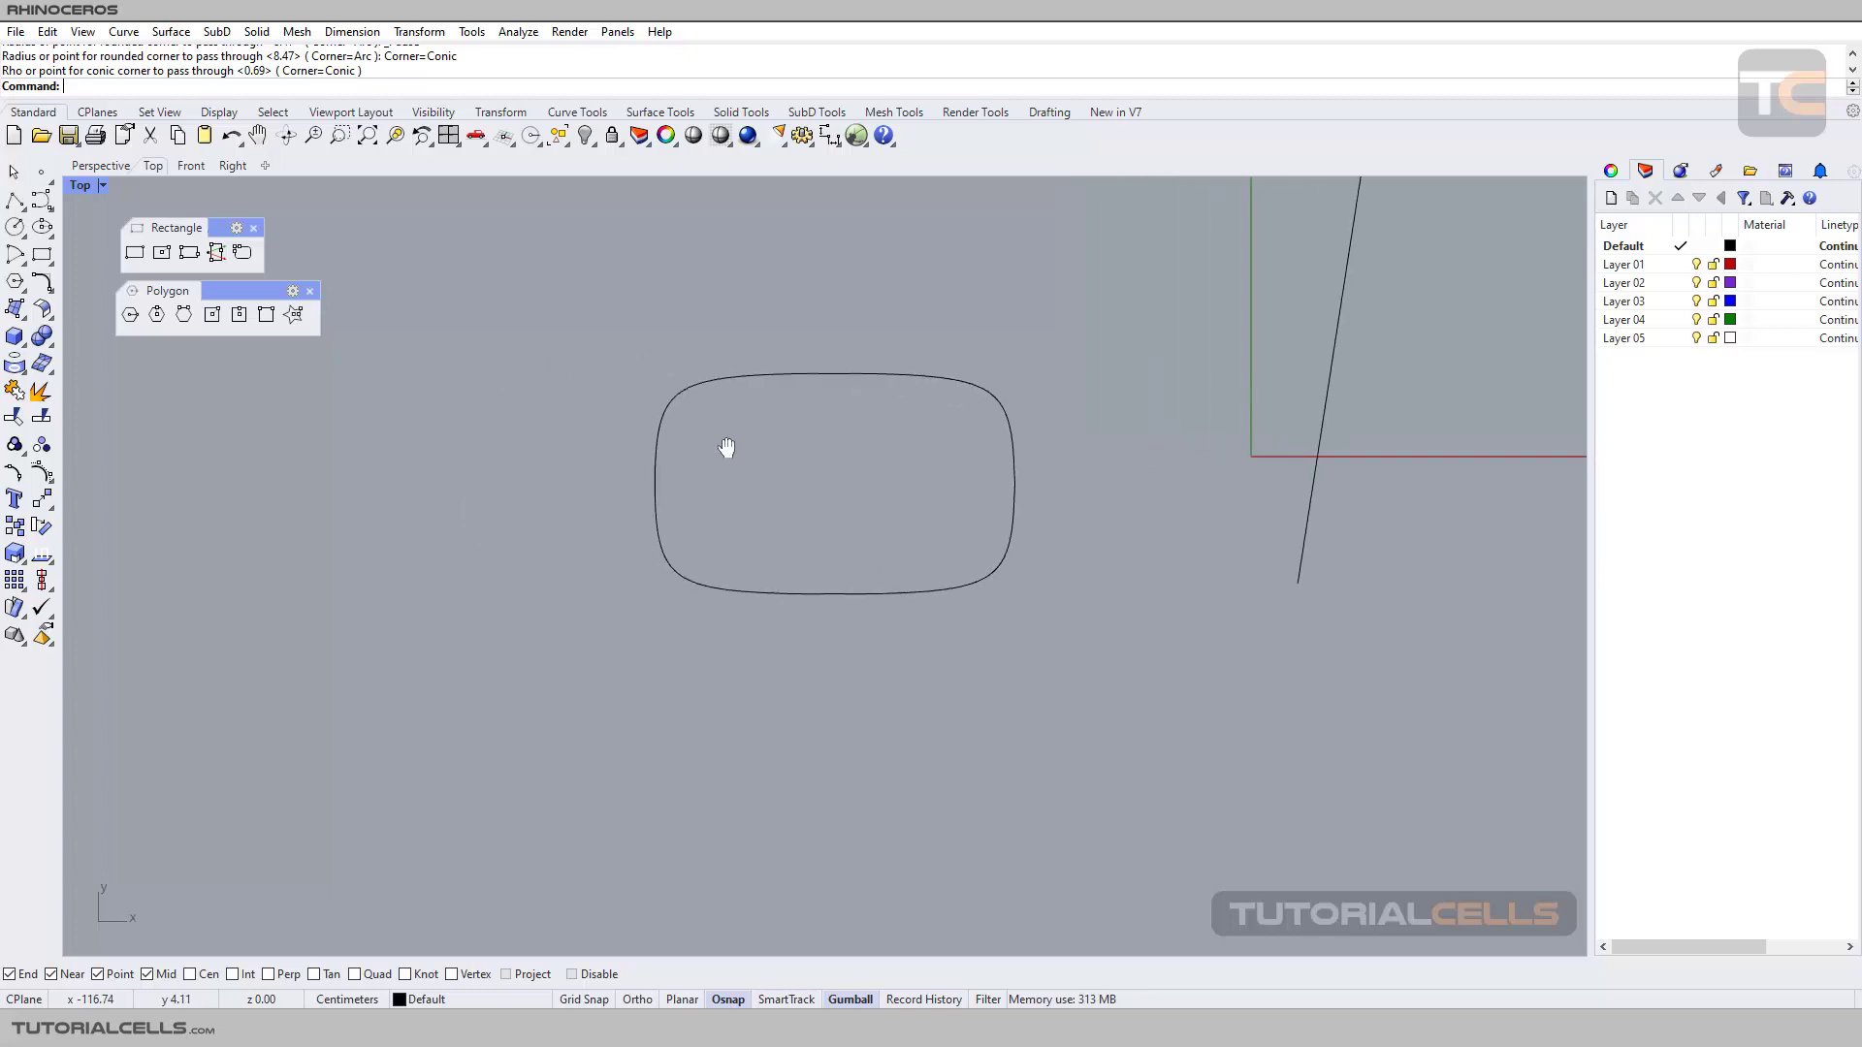
pyautogui.click(242, 253)
pyautogui.click(320, 379)
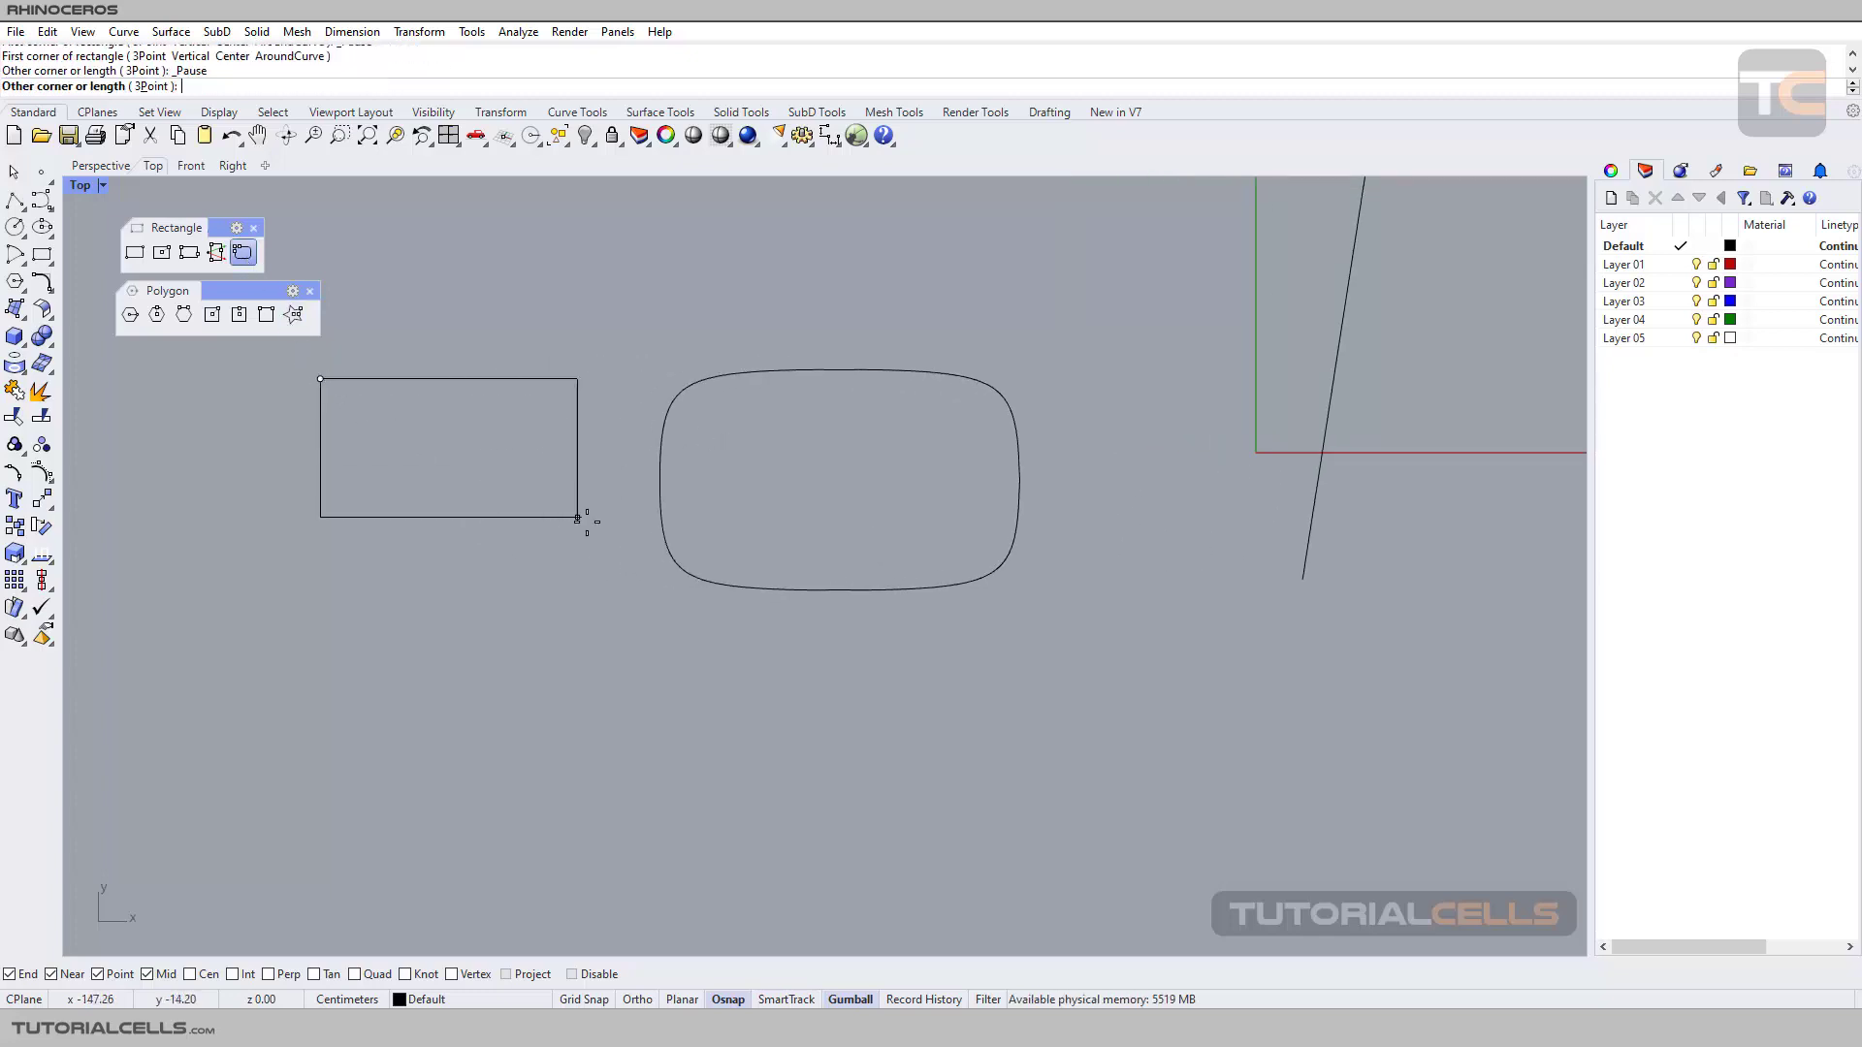
pyautogui.click(621, 579)
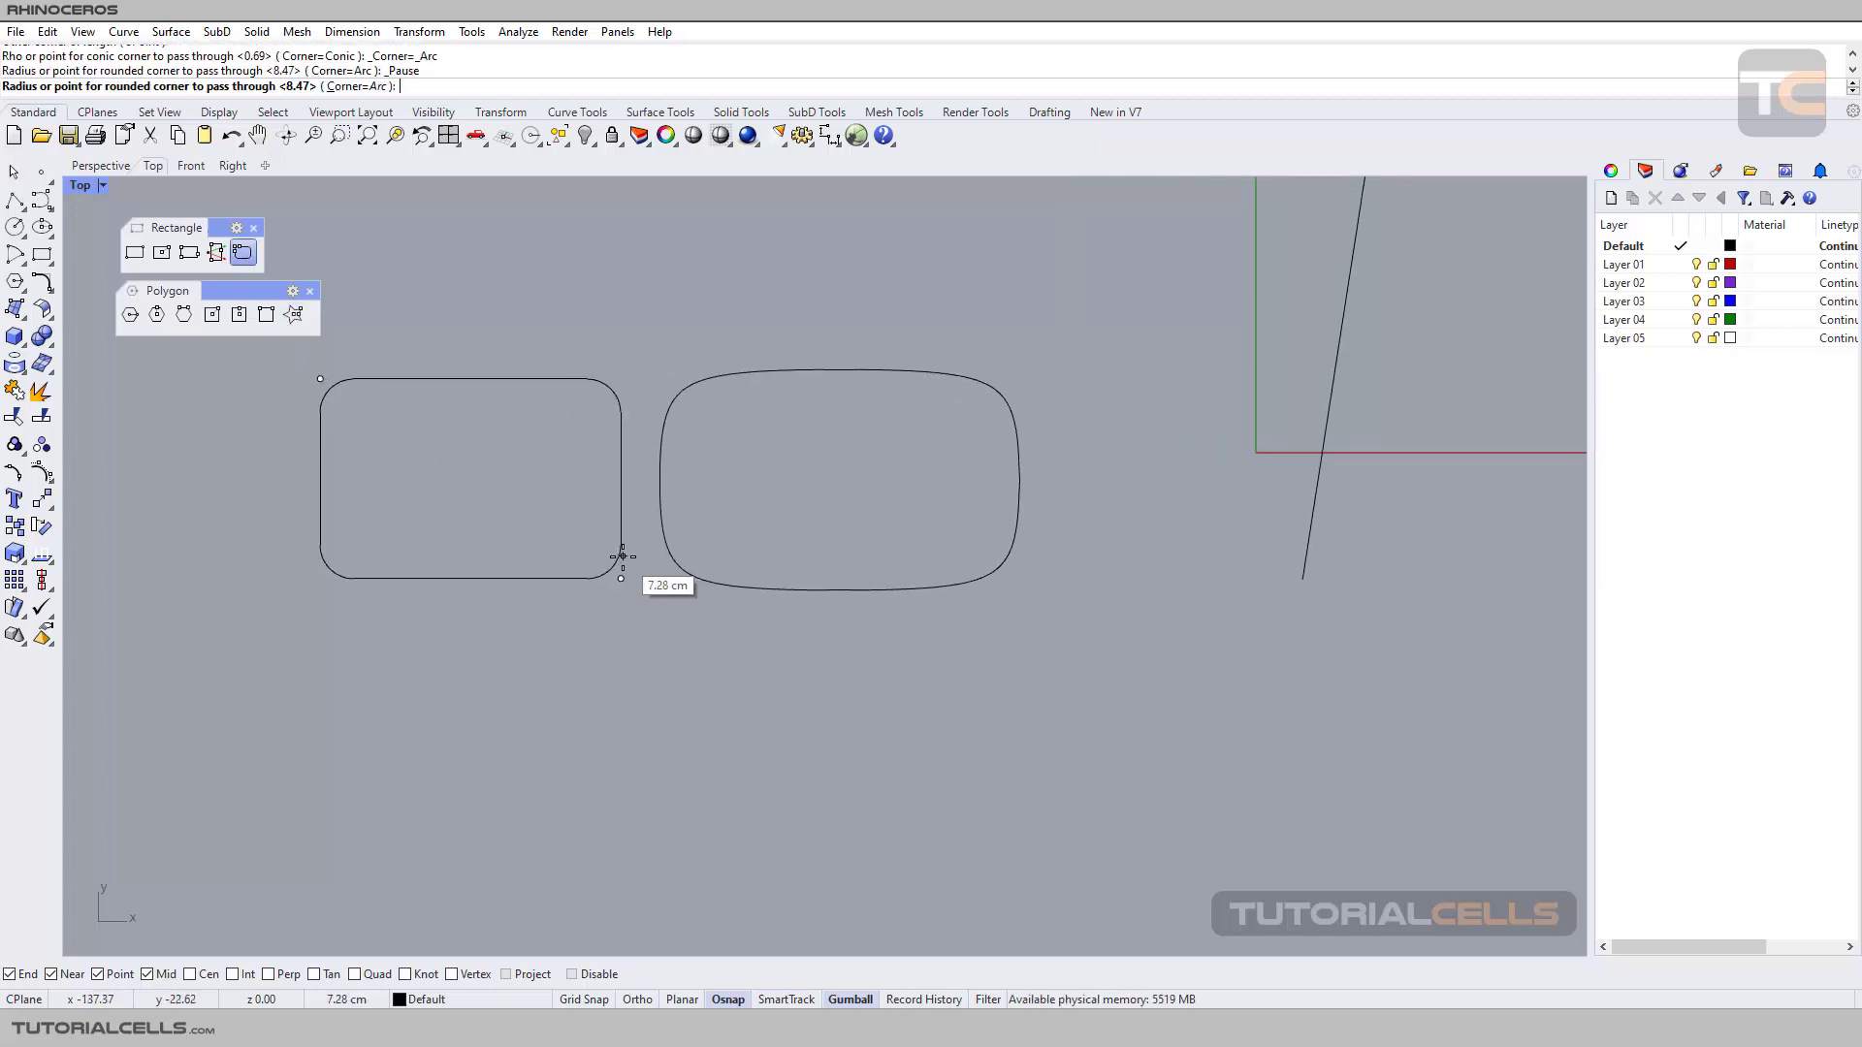
pyautogui.click(624, 554)
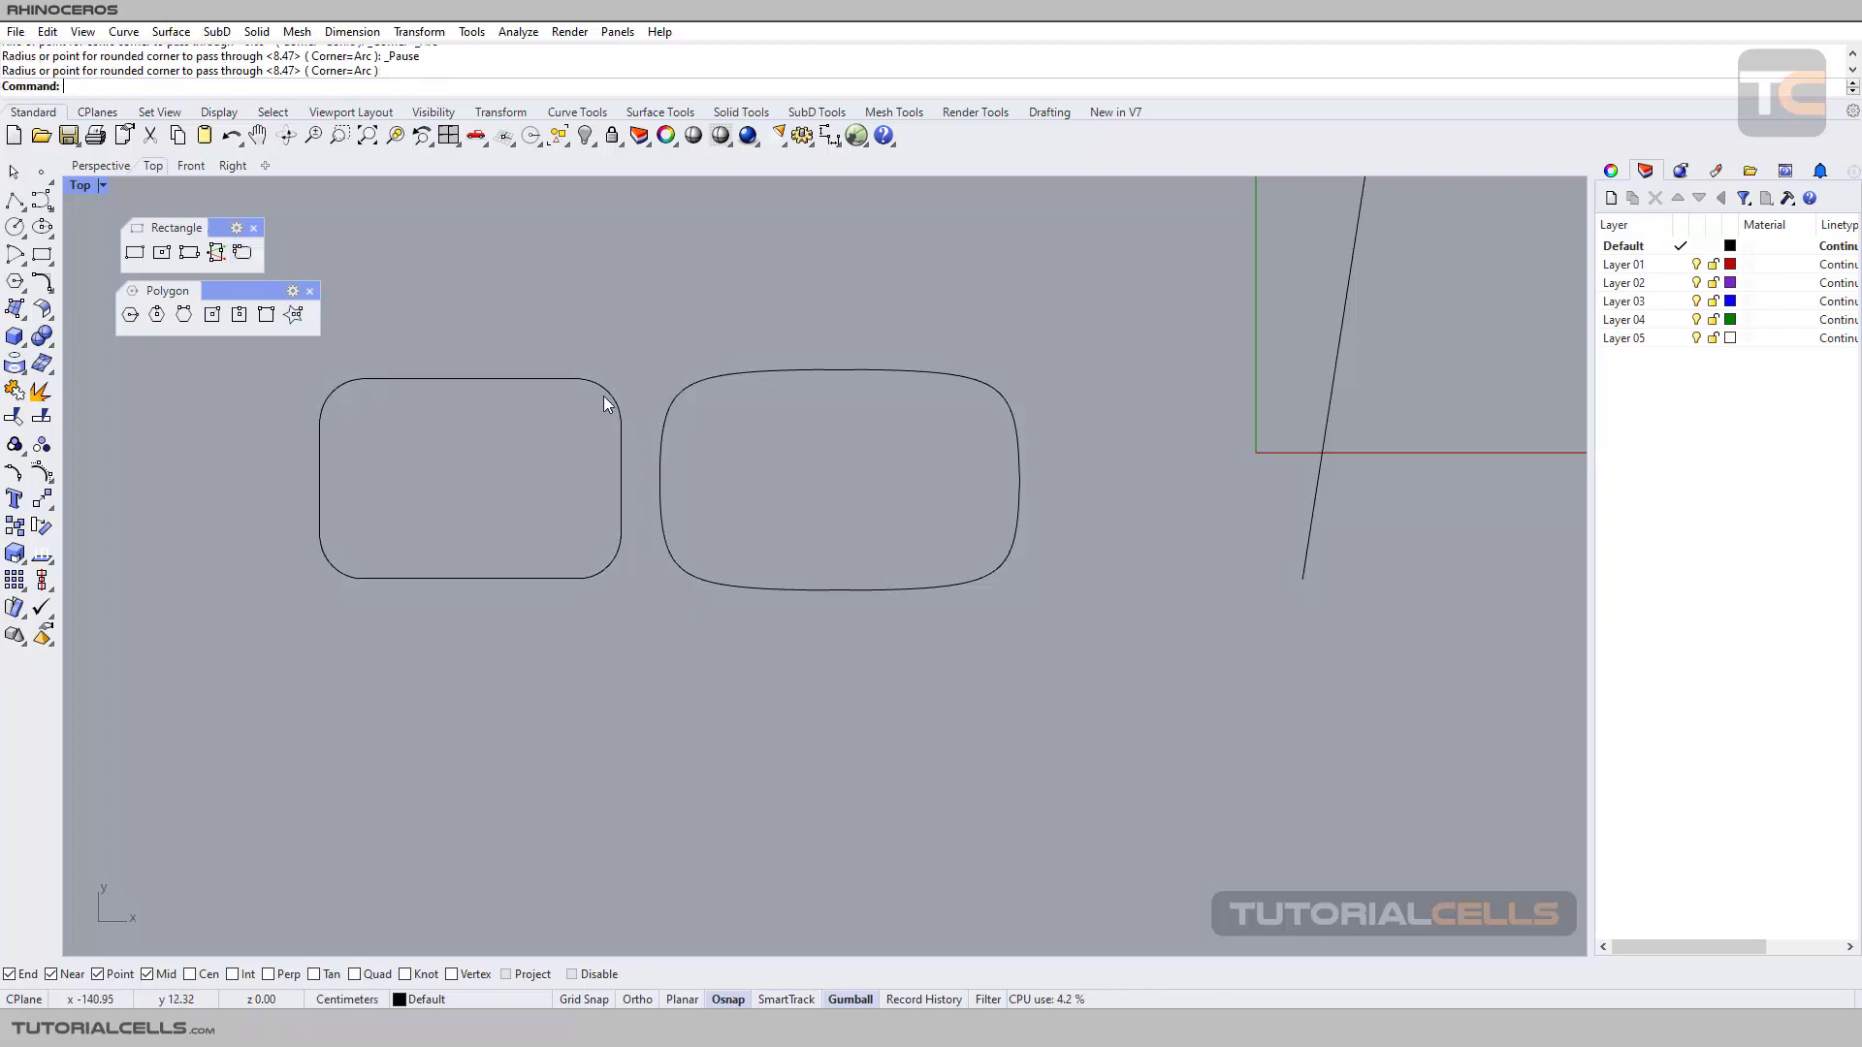
# Draw a 9-sided centre-radius polygon below the rounded rectangles.
pyautogui.moveTo(672, 396); pyautogui.dragTo(784, 408, button='right')
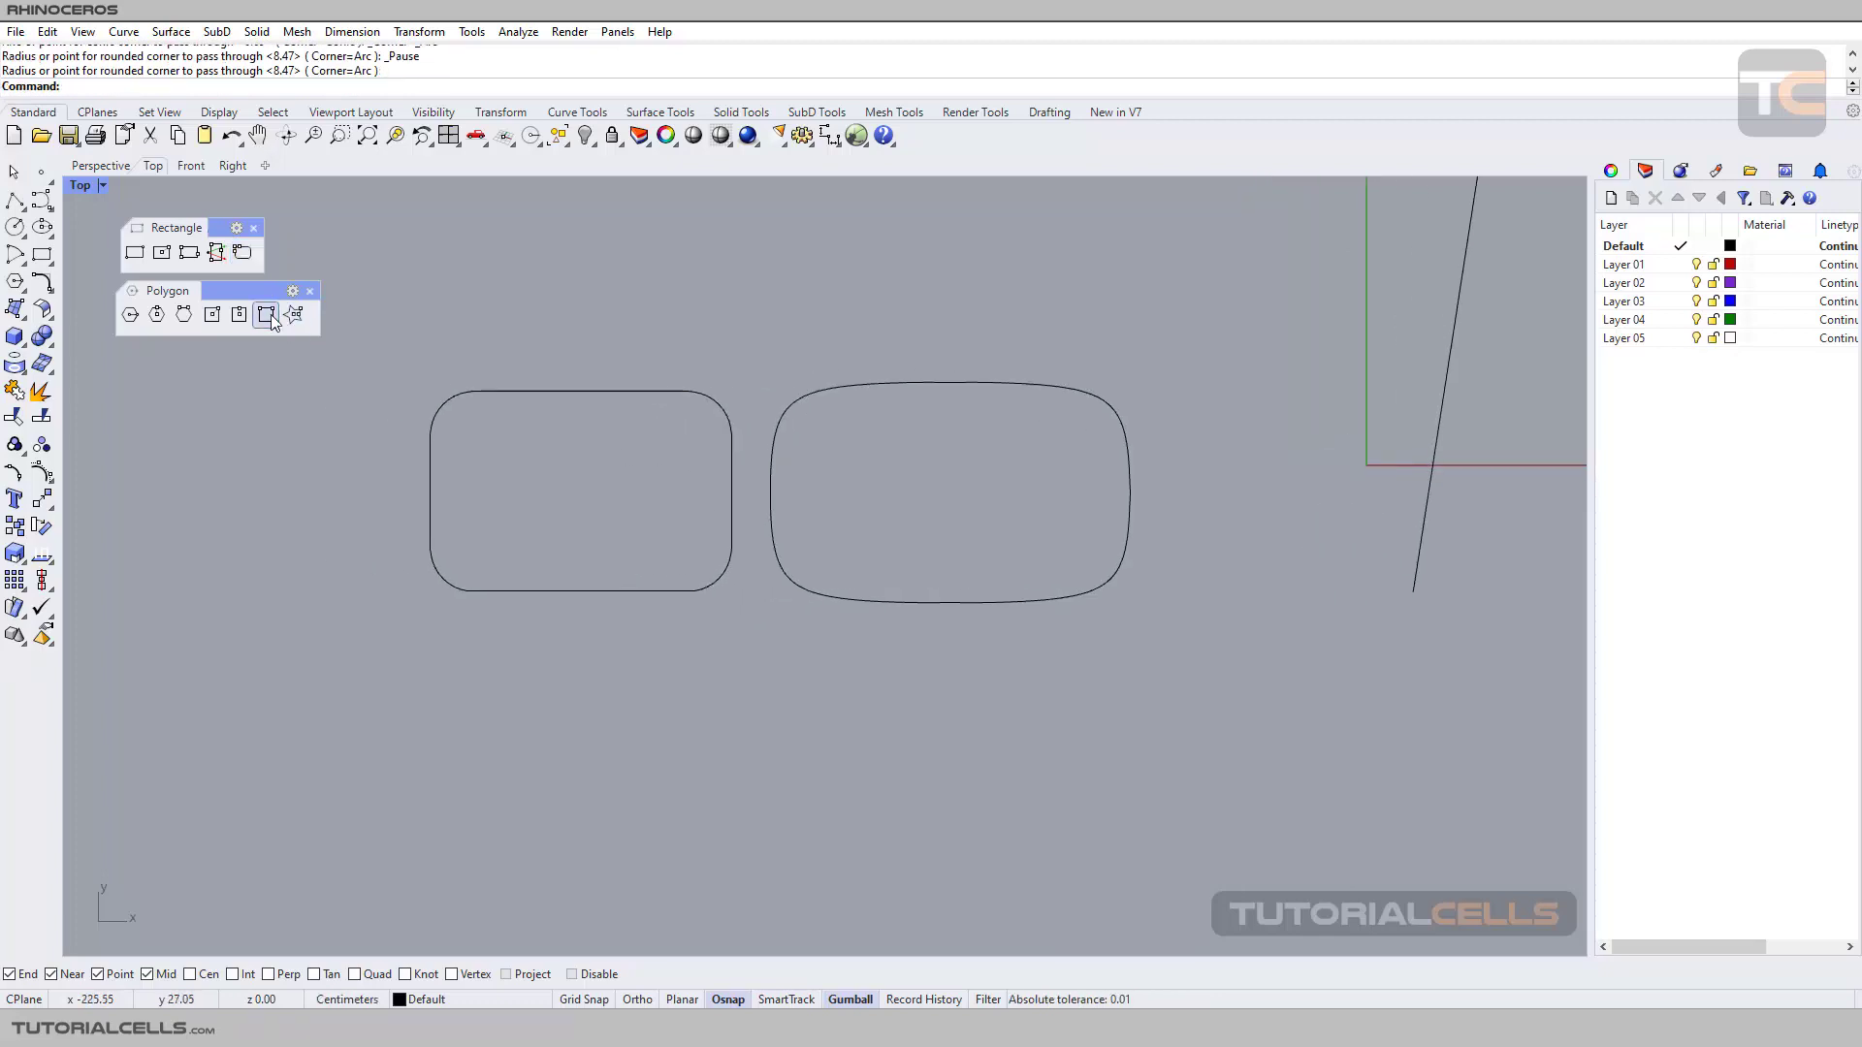
pyautogui.press('Down')
pyautogui.press('Right')
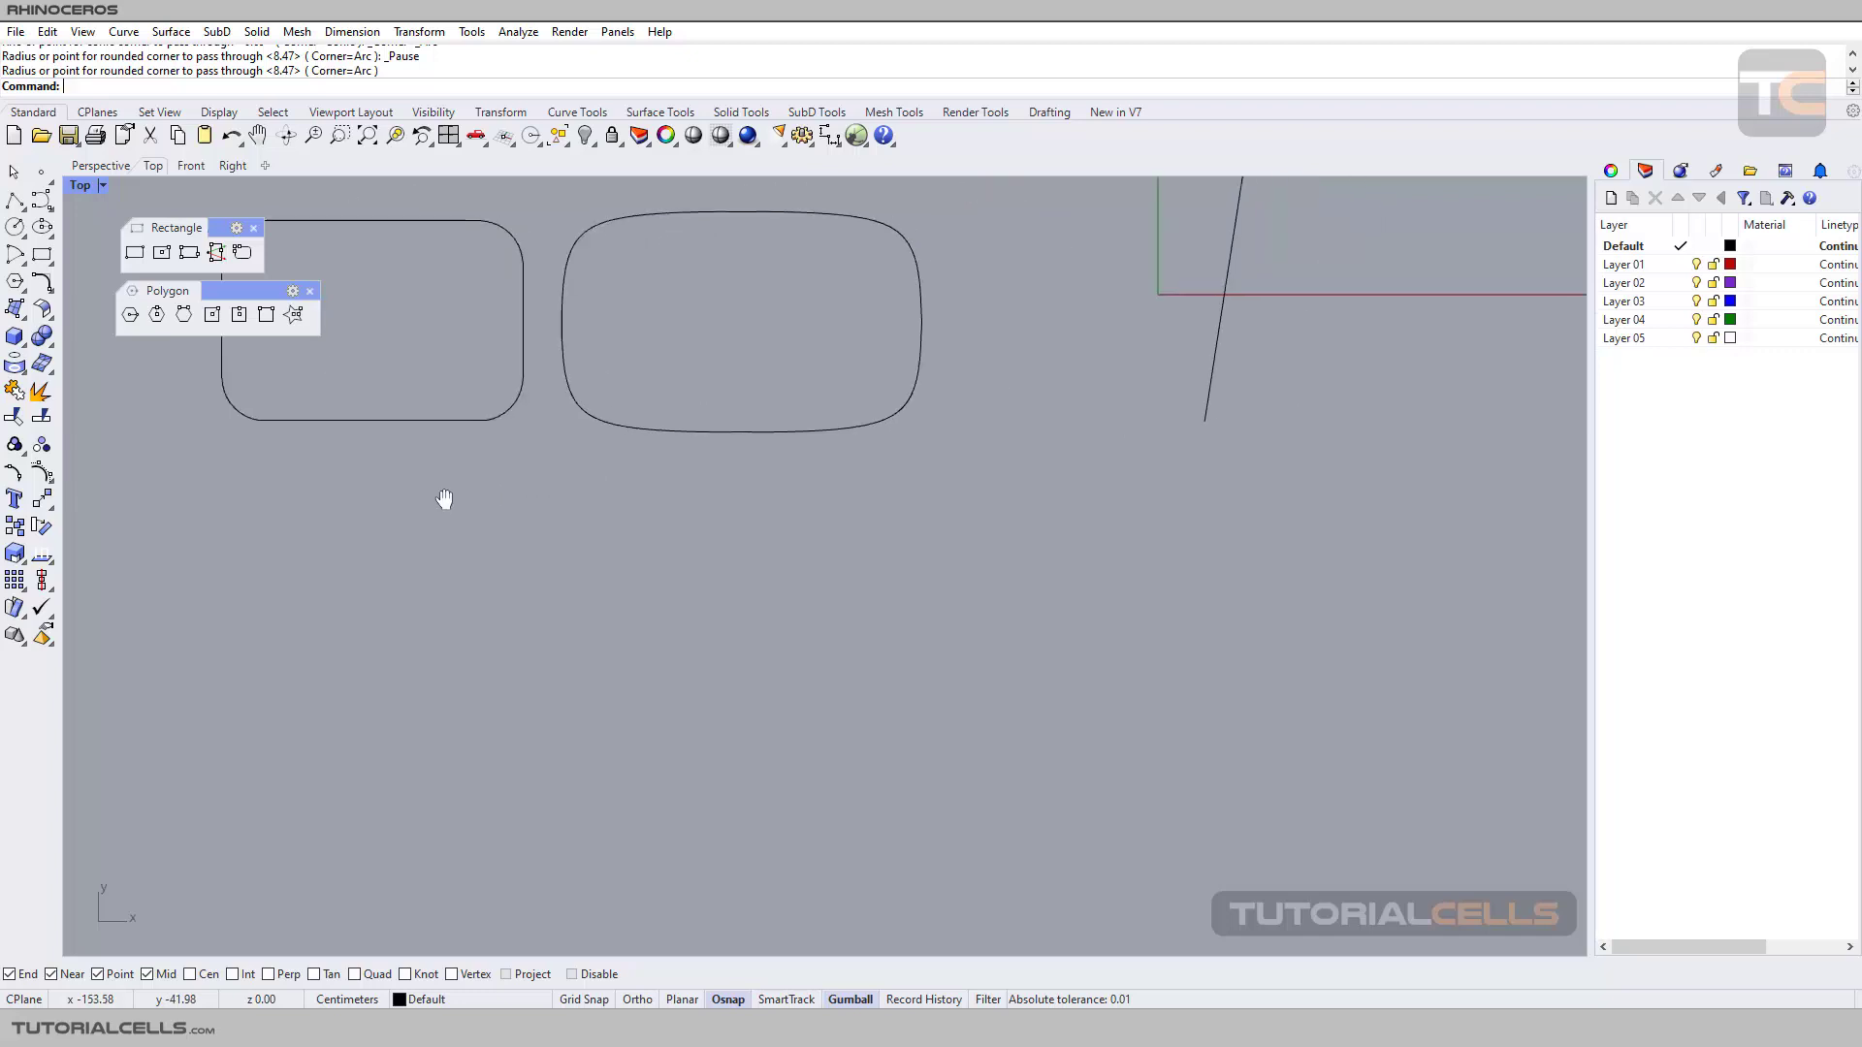
pyautogui.click(131, 315)
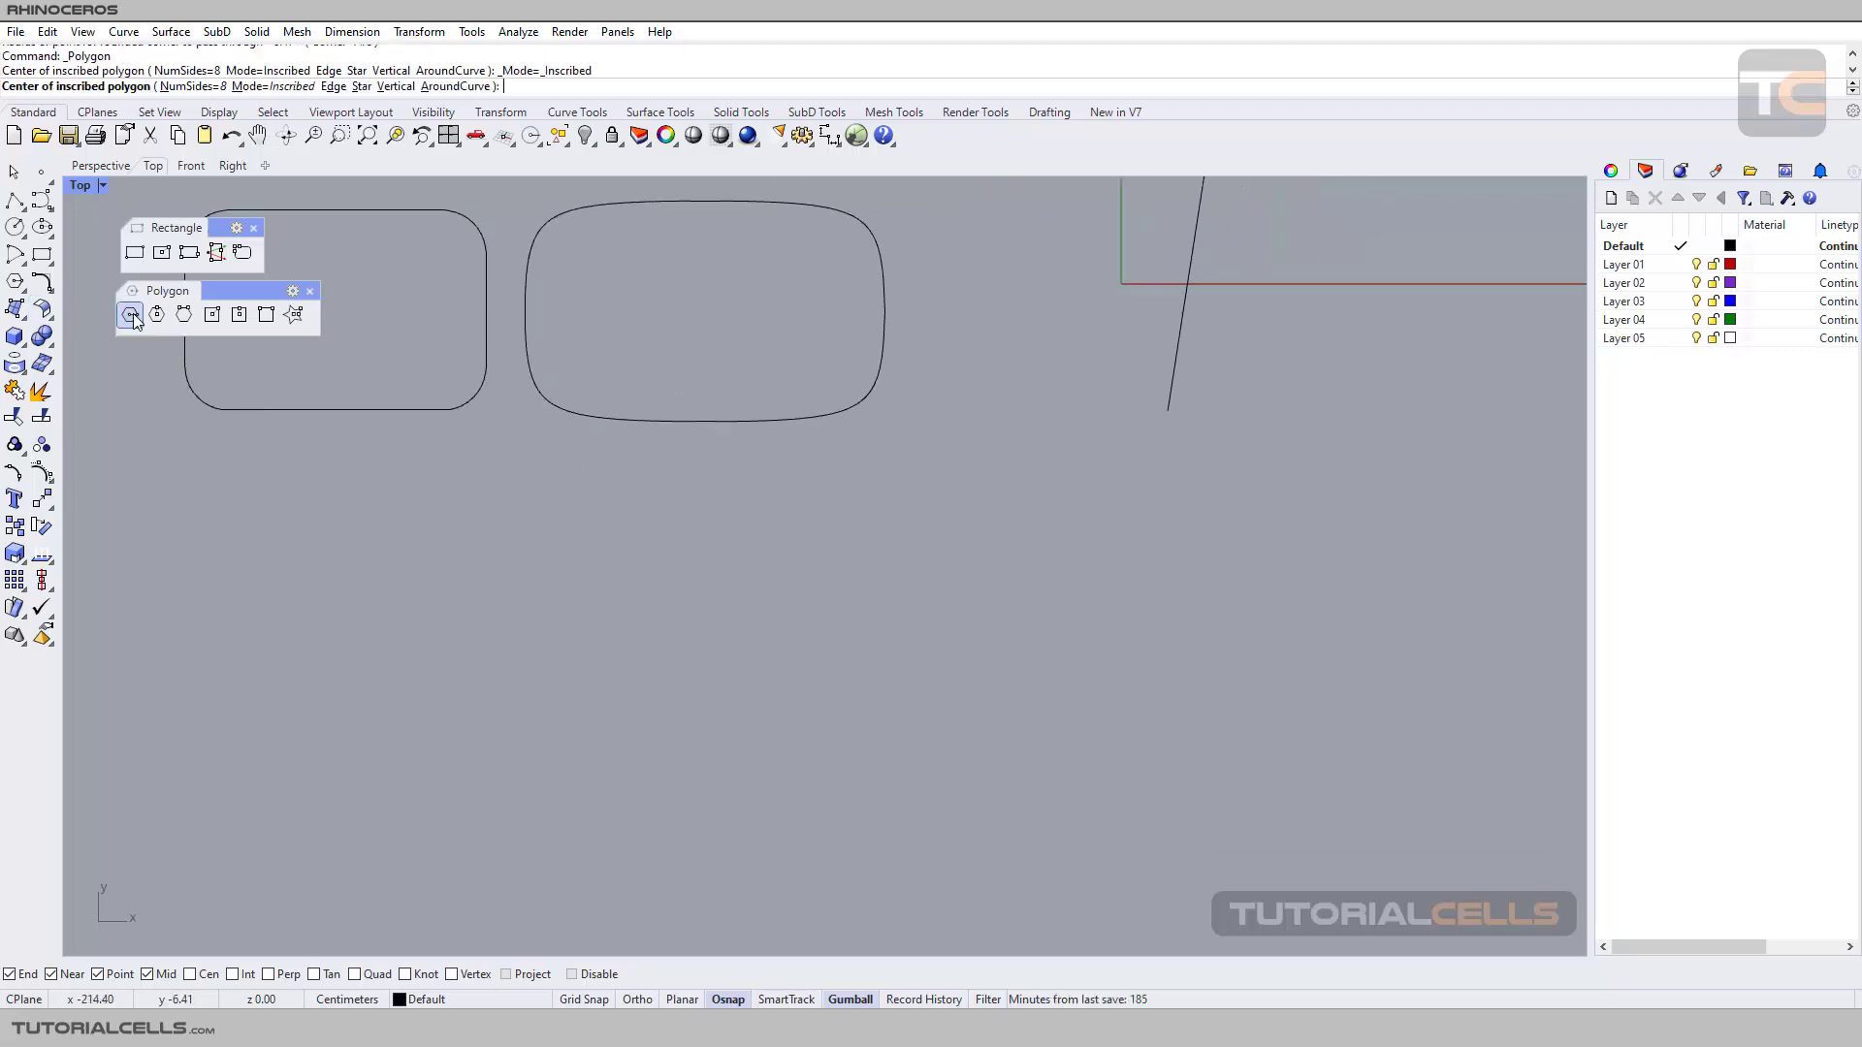
pyautogui.click(193, 88)
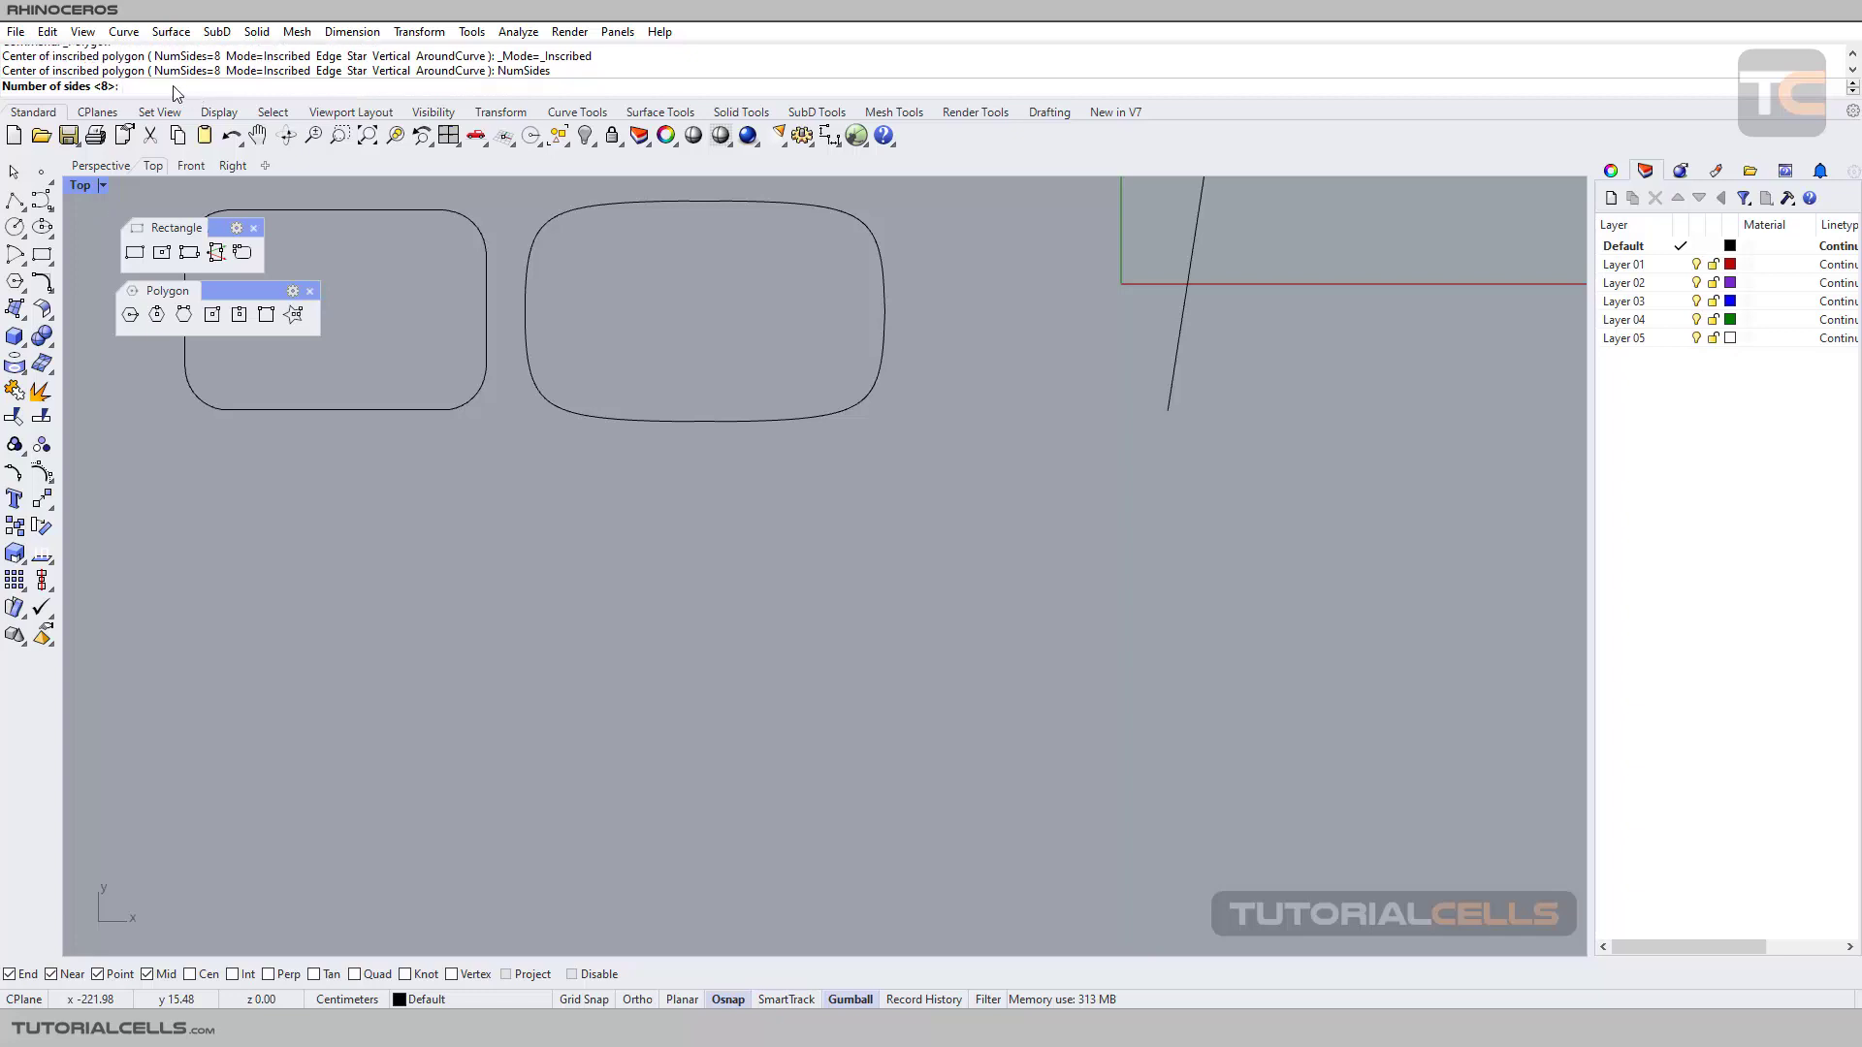
pyautogui.write('9')
pyautogui.press('Return')
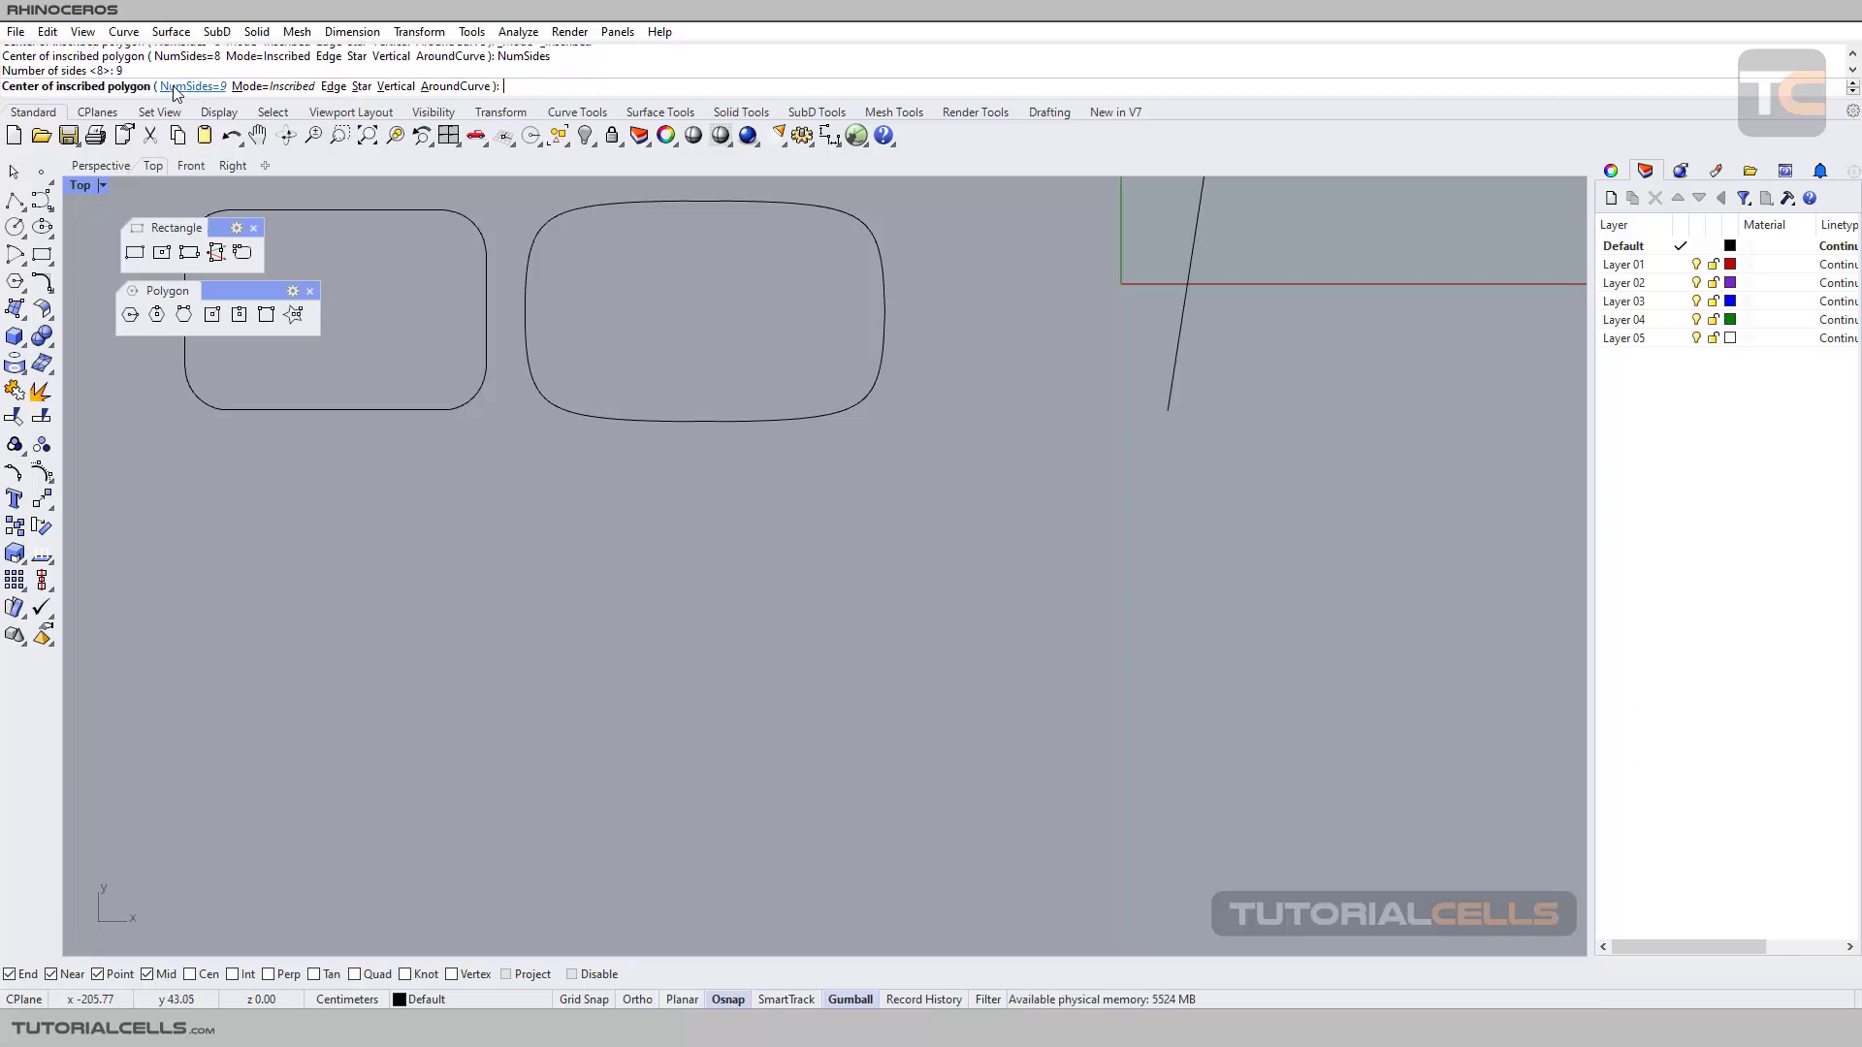
pyautogui.scroll(-2, 558, 591)
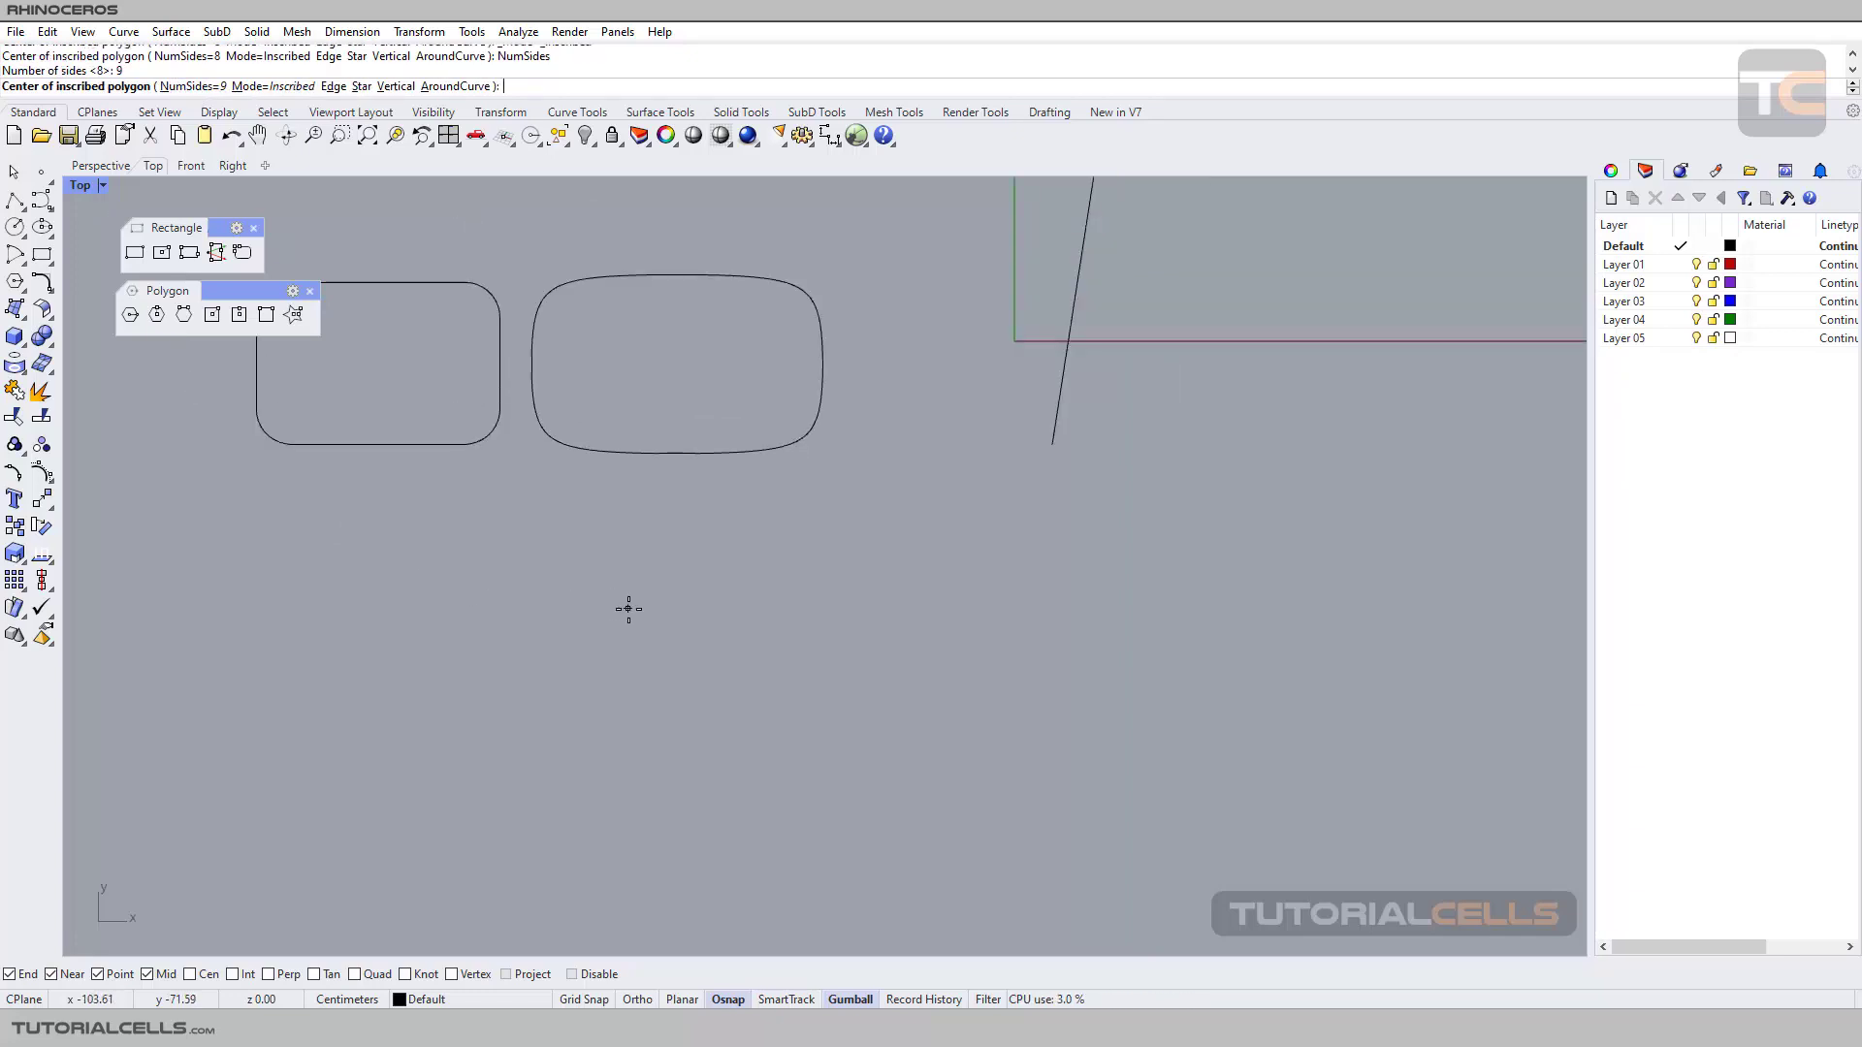
pyautogui.click(656, 657)
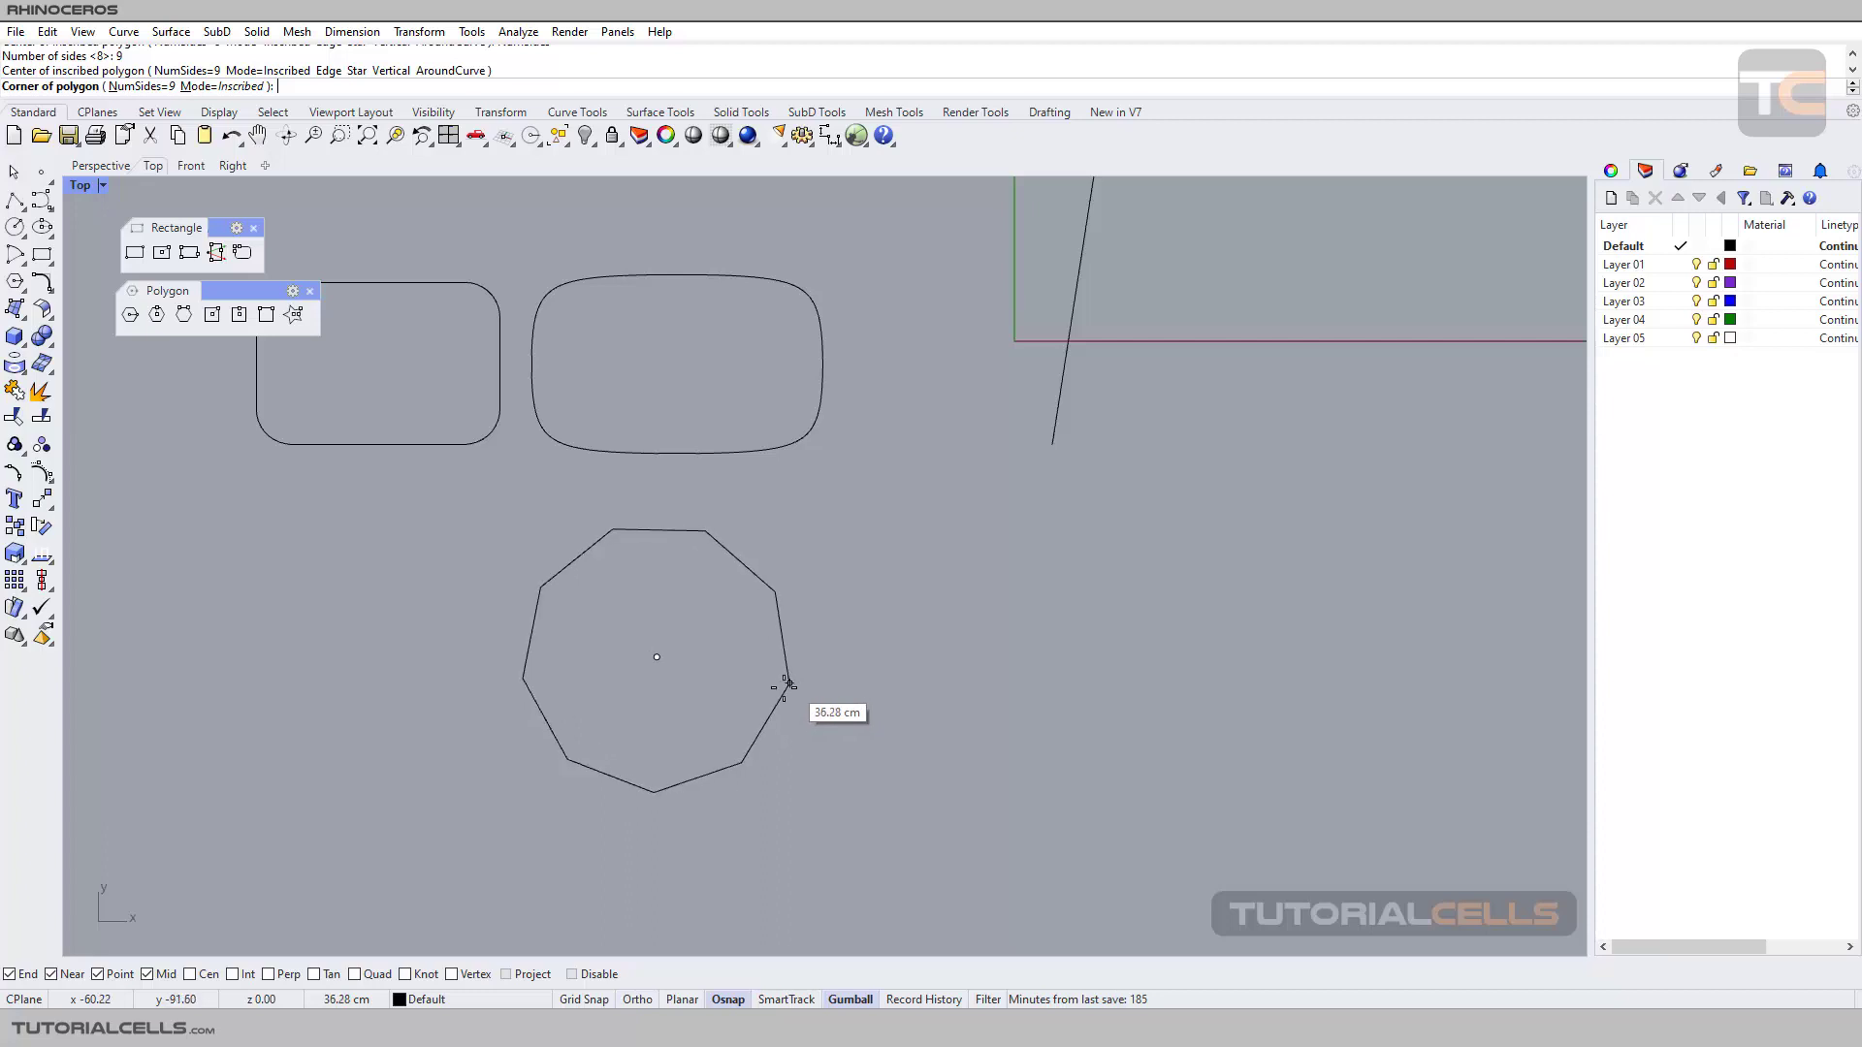
pyautogui.click(817, 595)
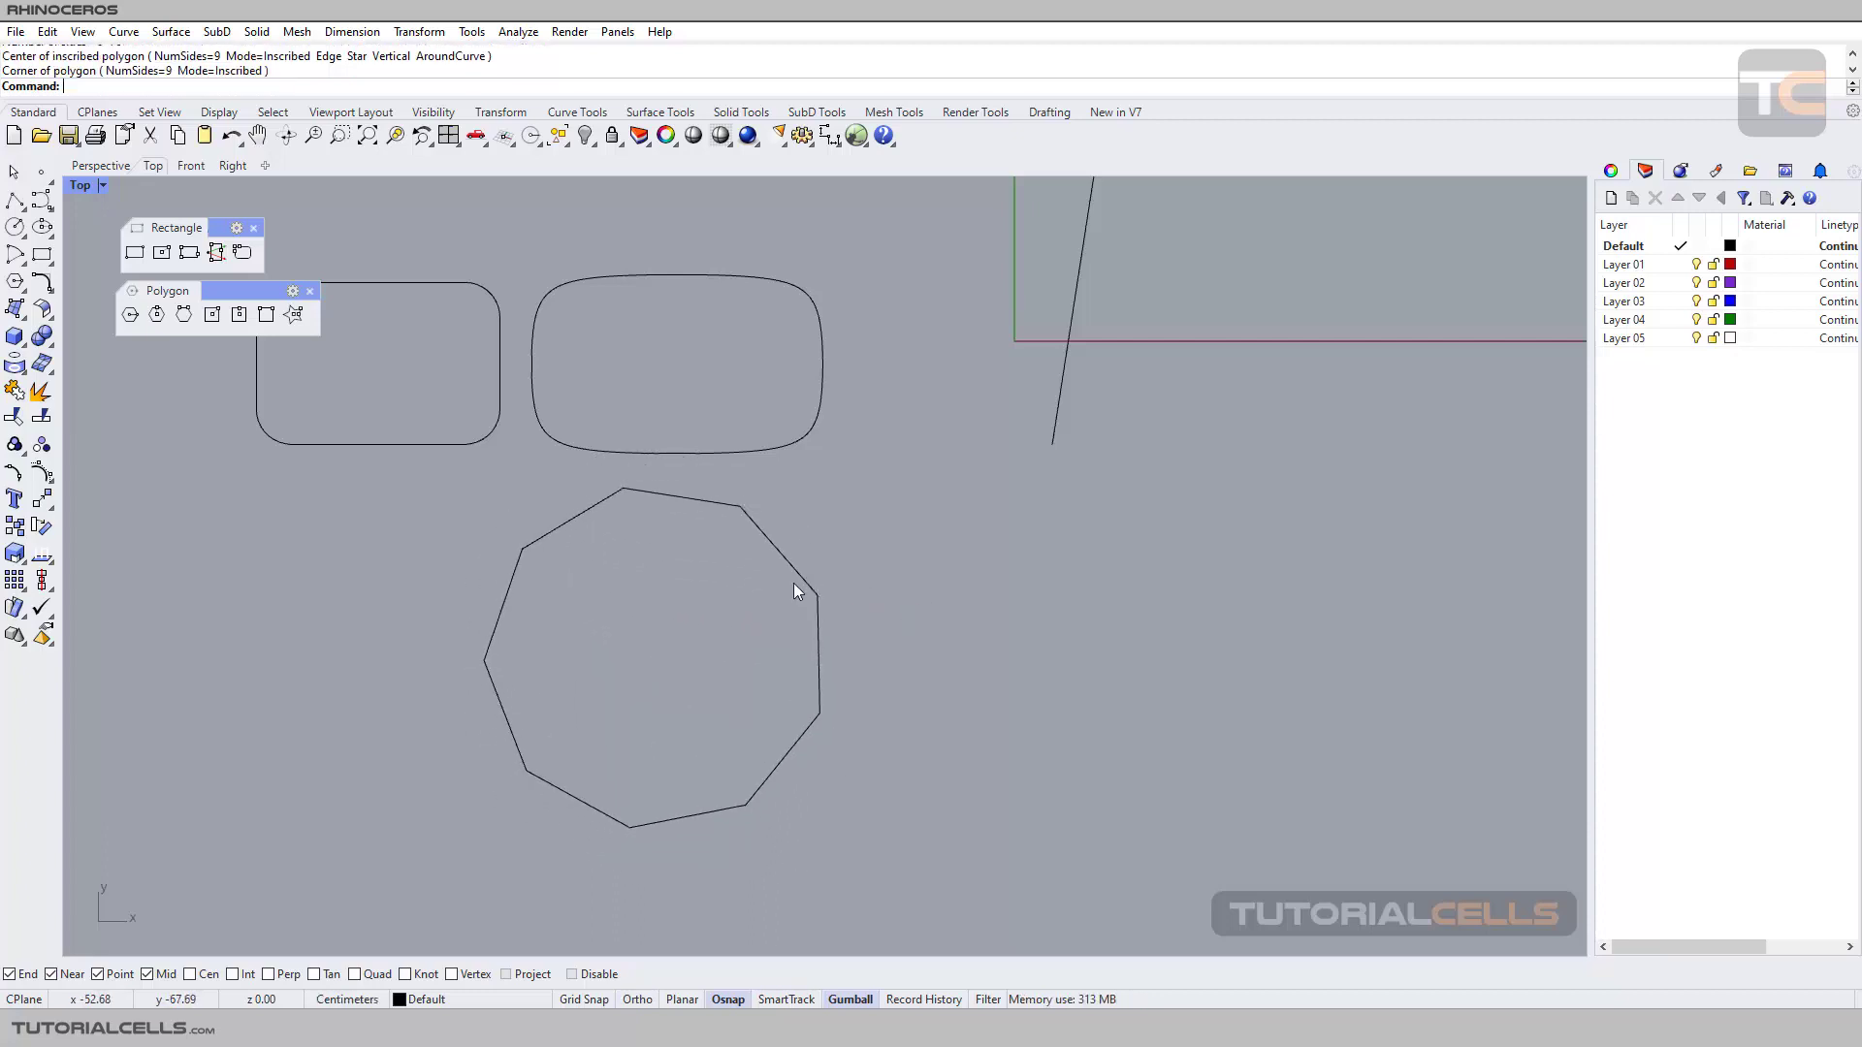
# Start another polygon and toggle its Mode to Circumscribed and back to Inscribed.
pyautogui.click(130, 314)
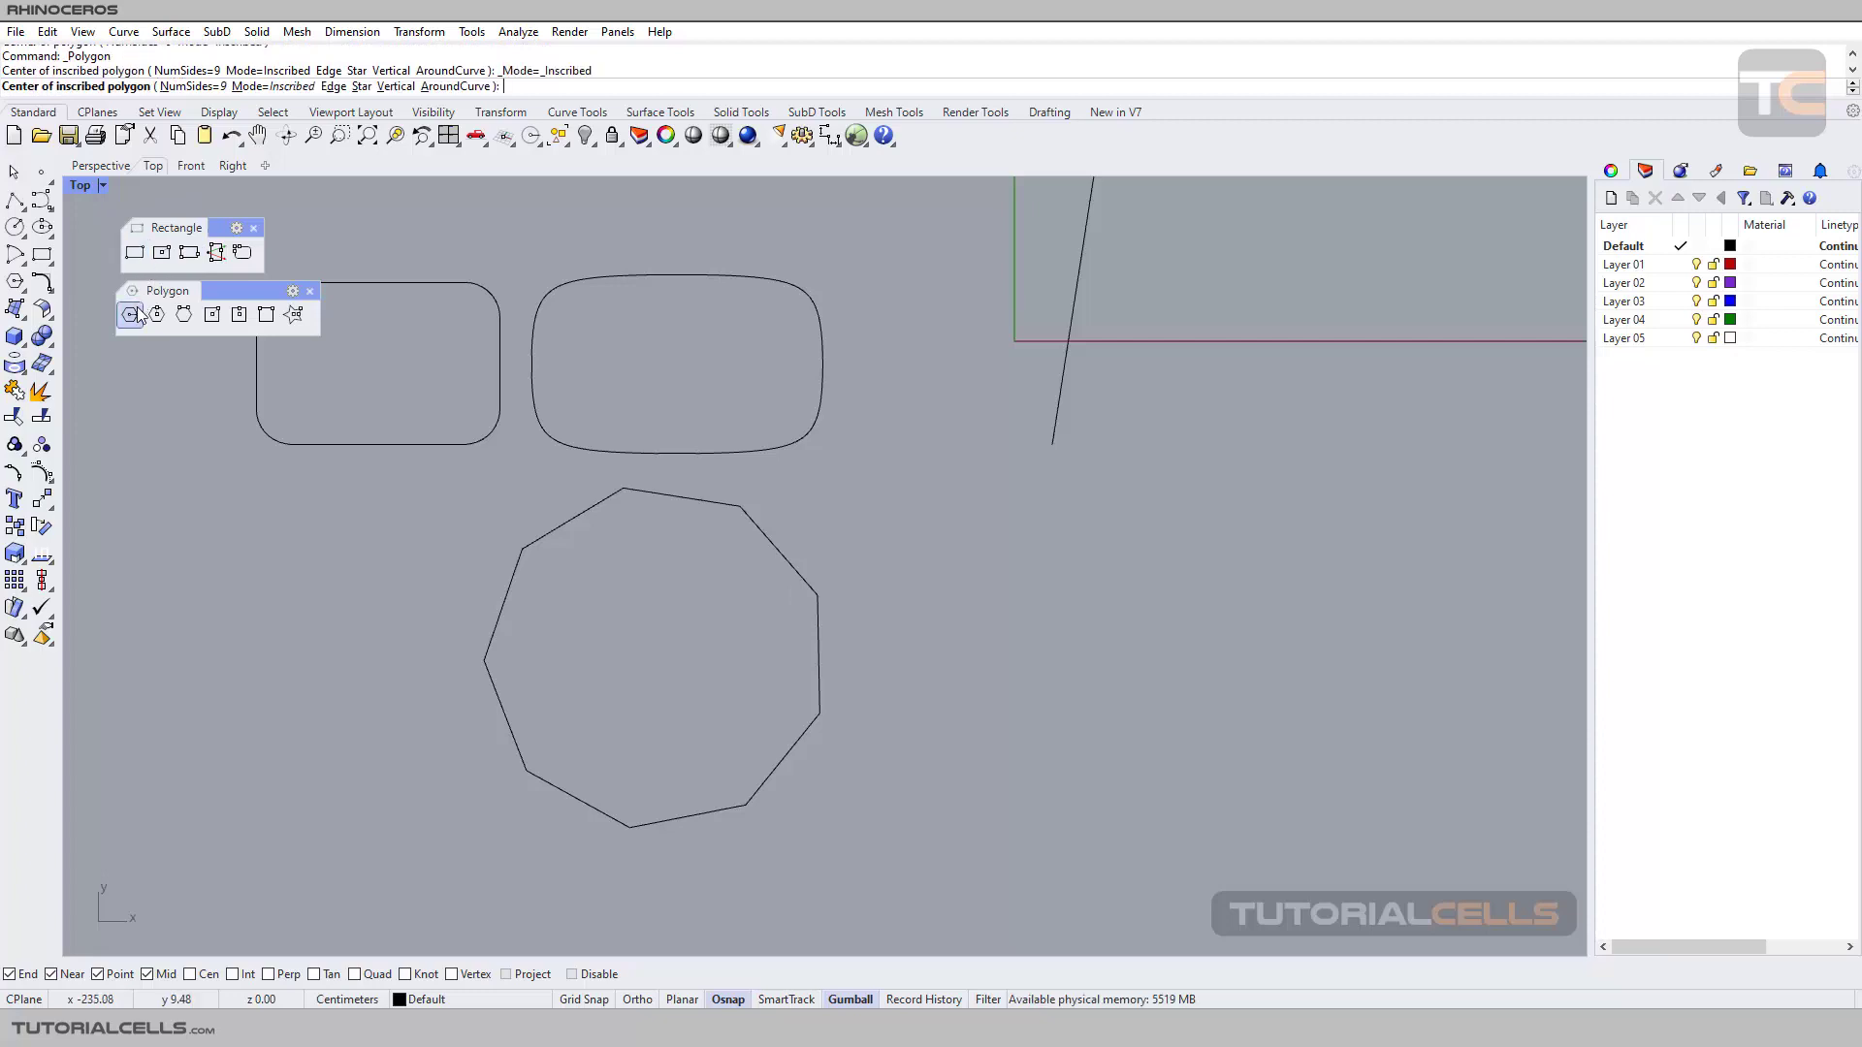
pyautogui.click(264, 87)
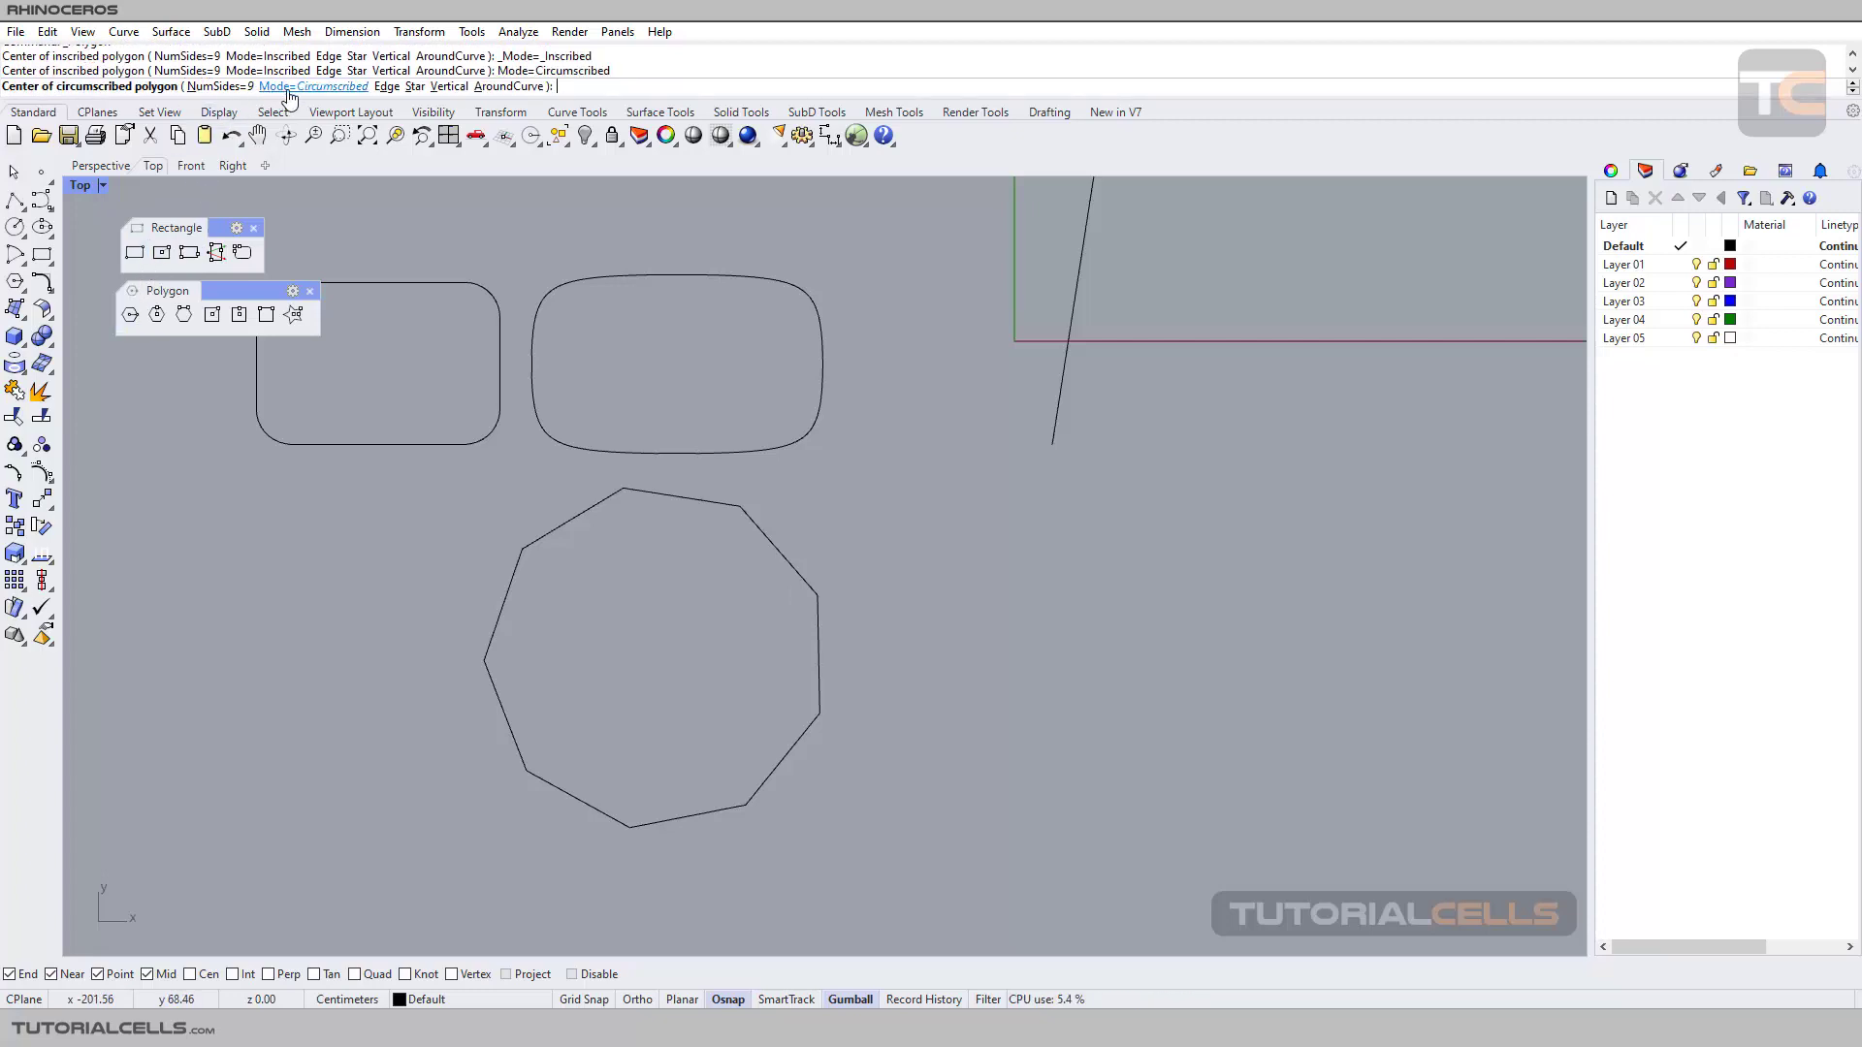
pyautogui.click(290, 88)
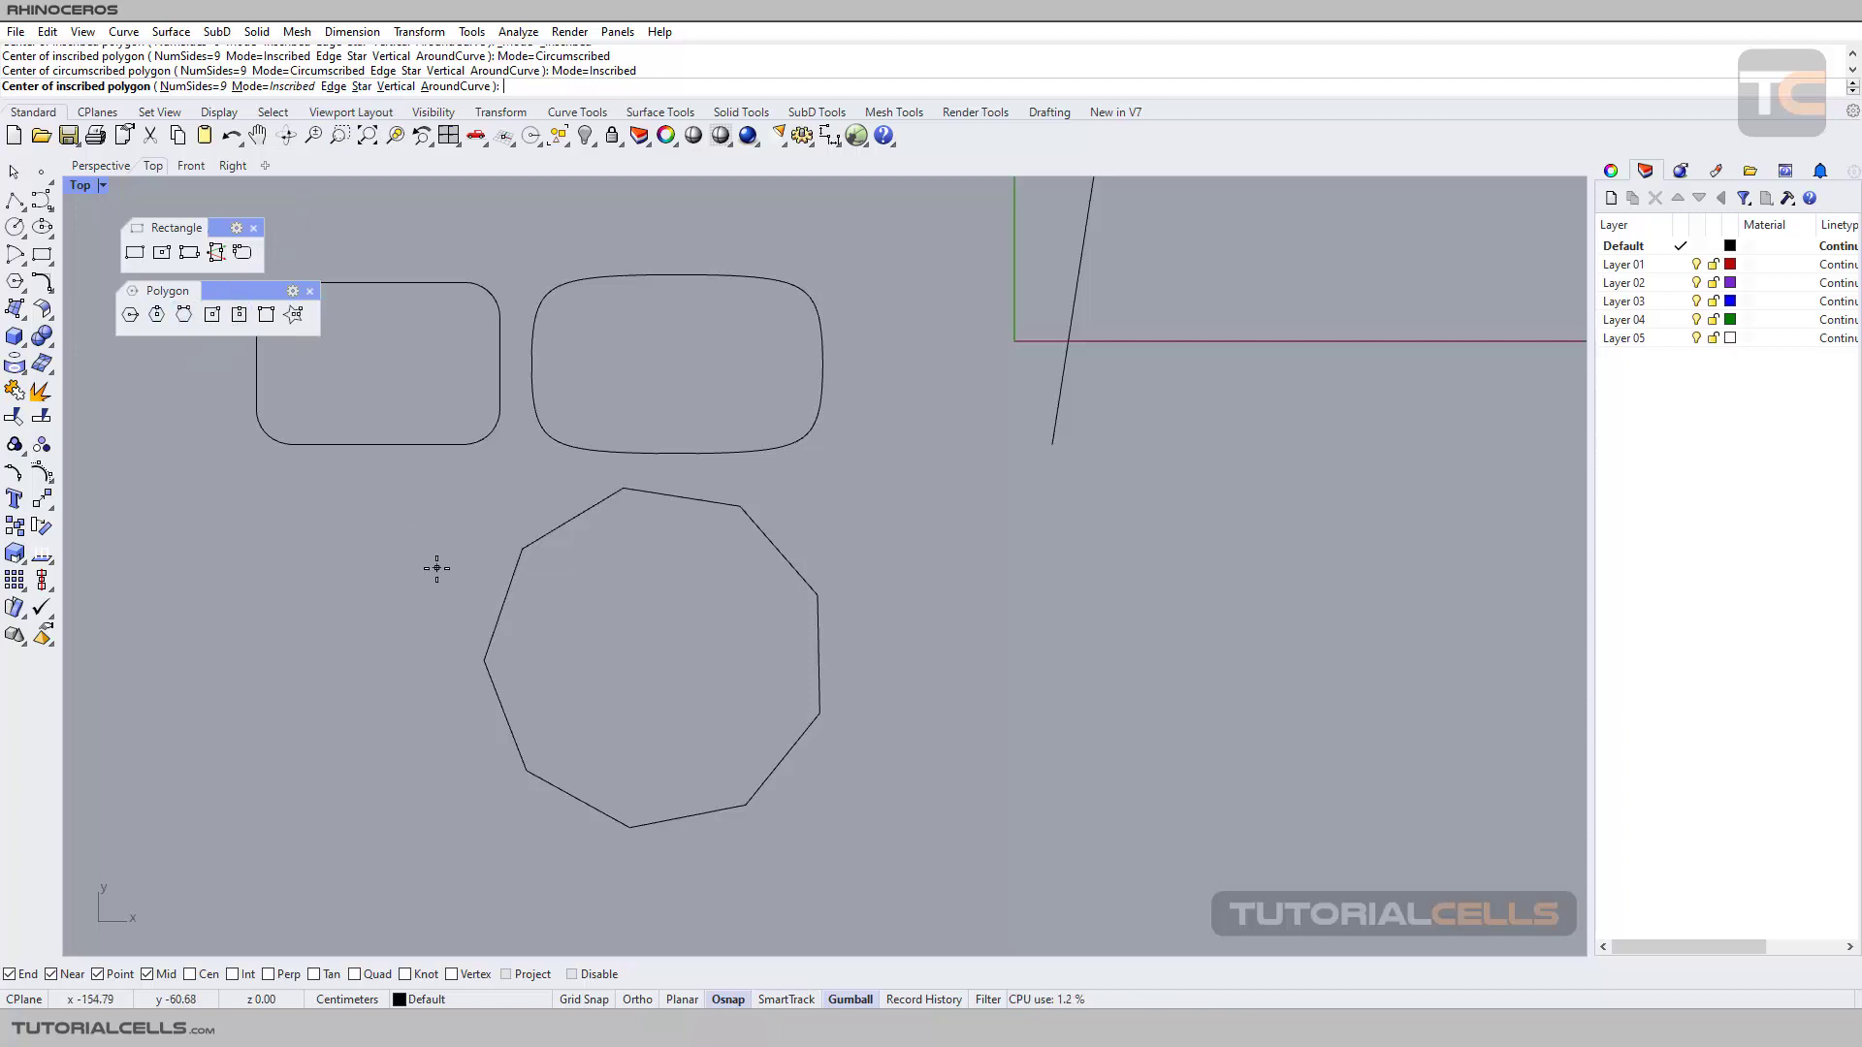
pyautogui.moveTo(1169, 1028)
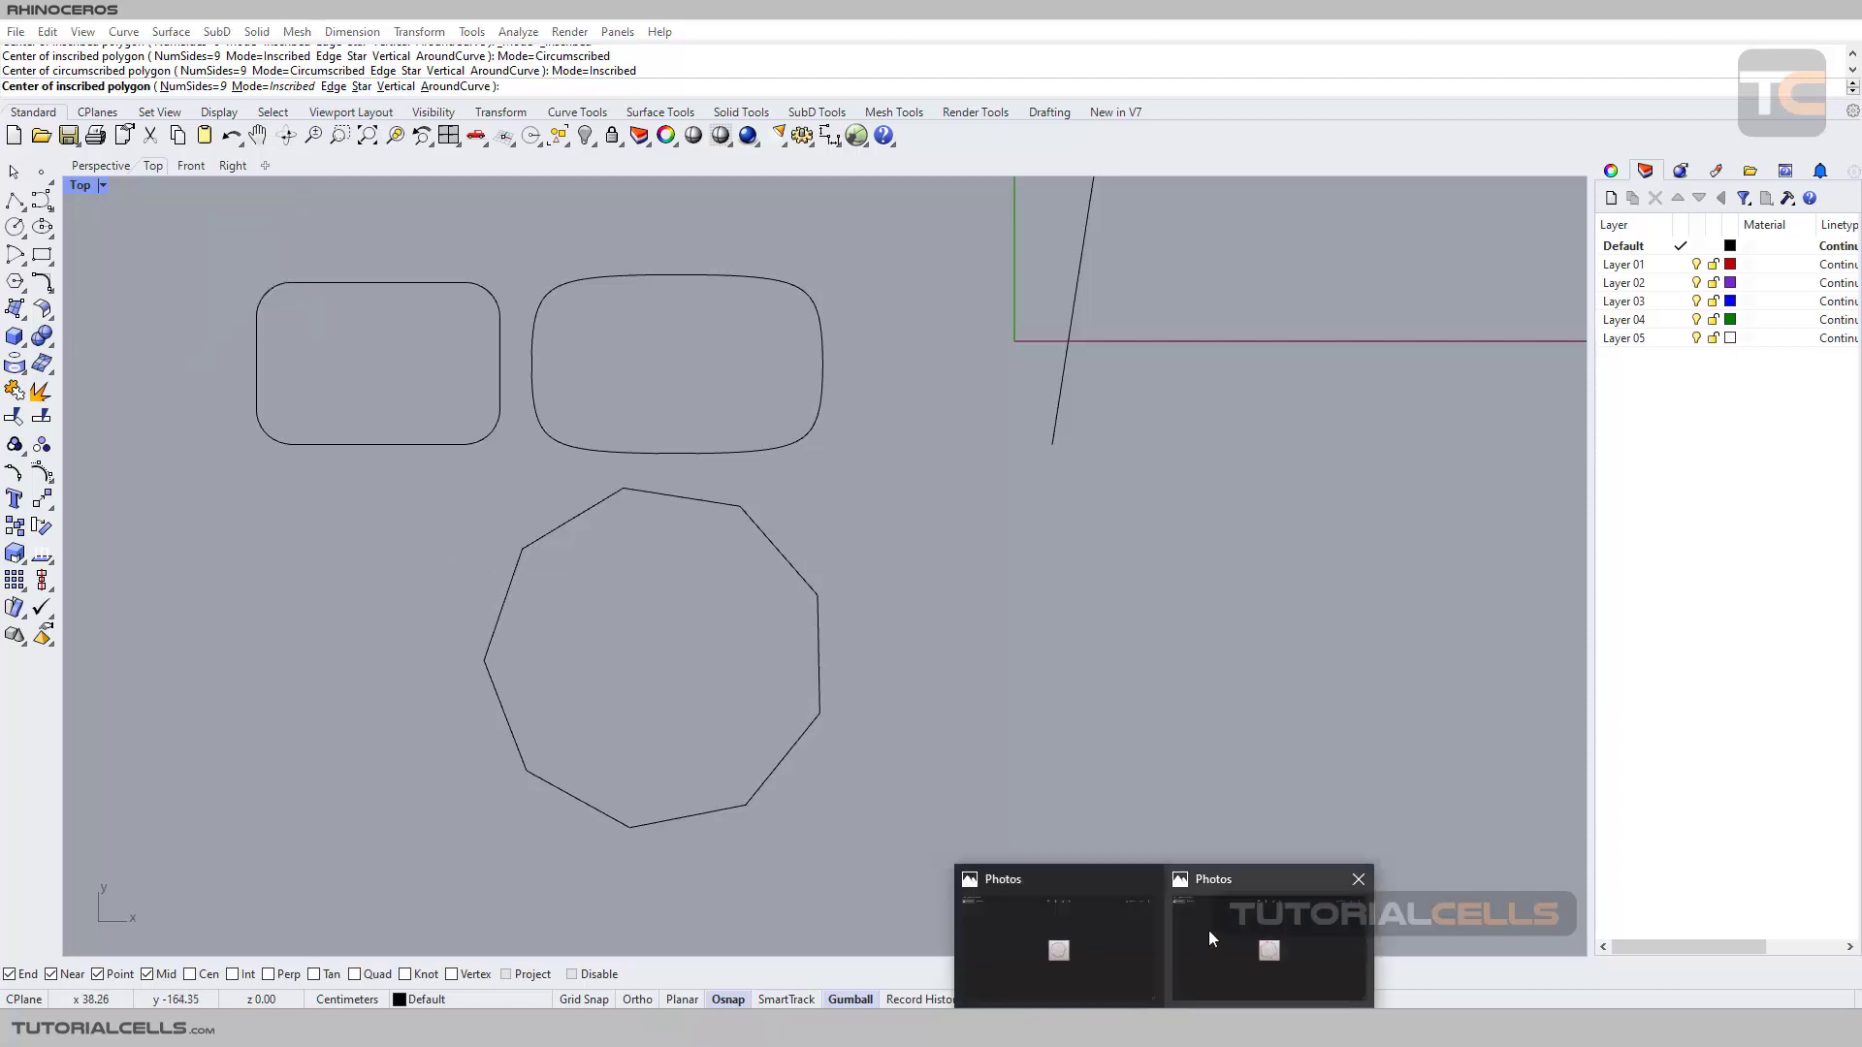
pyautogui.click(1206, 933)
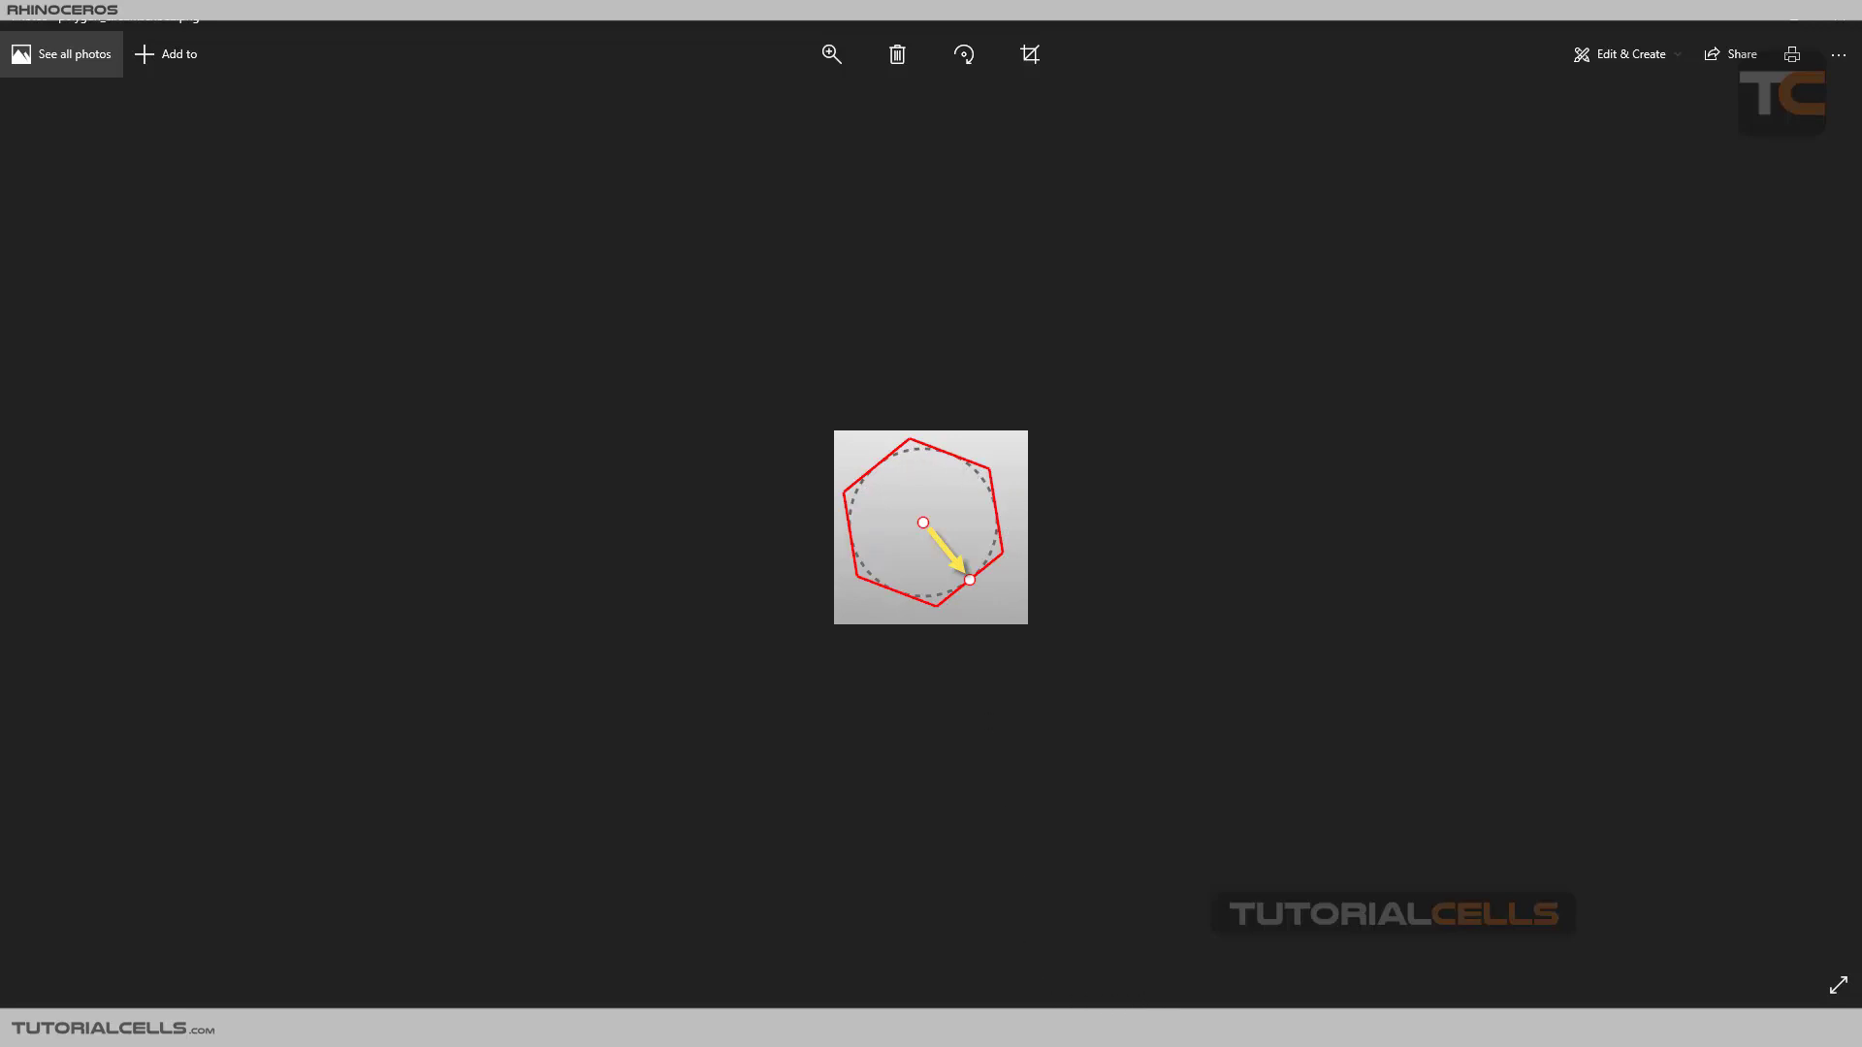
pyautogui.click(1081, 943)
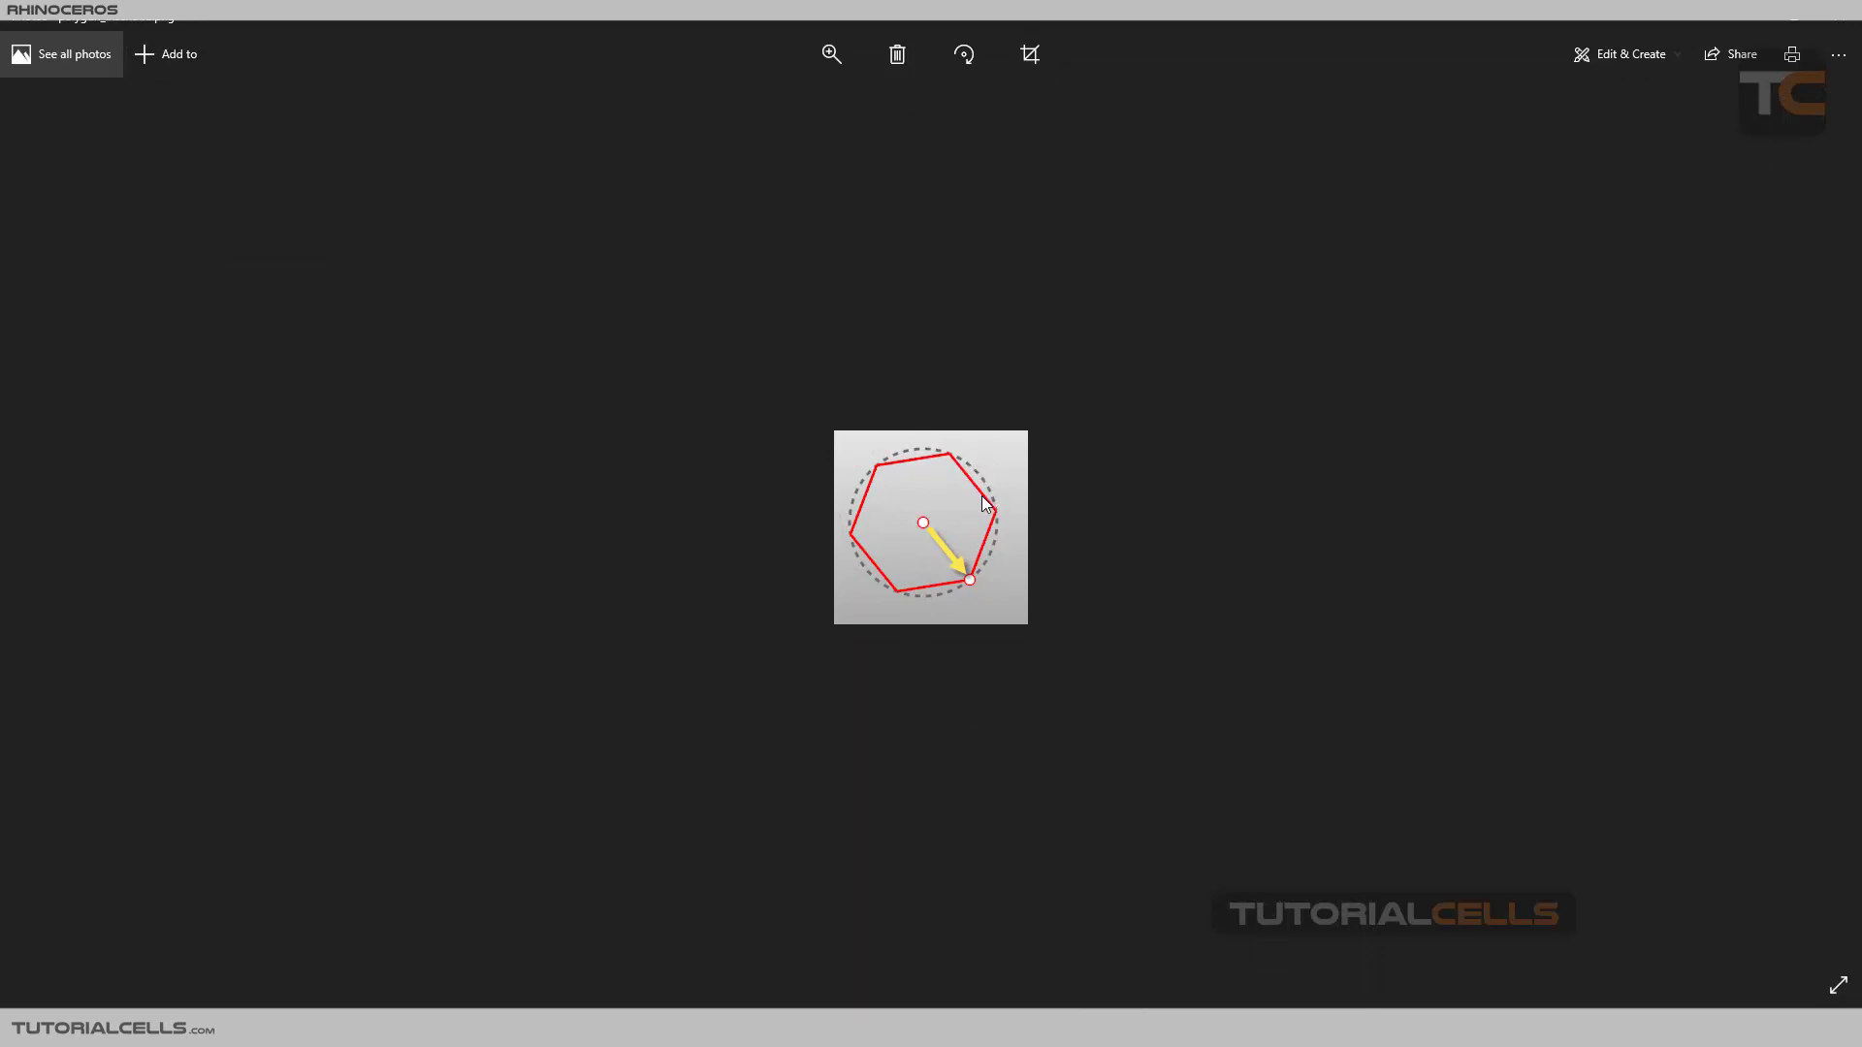
pyautogui.hotkey('alt', 'Tab')
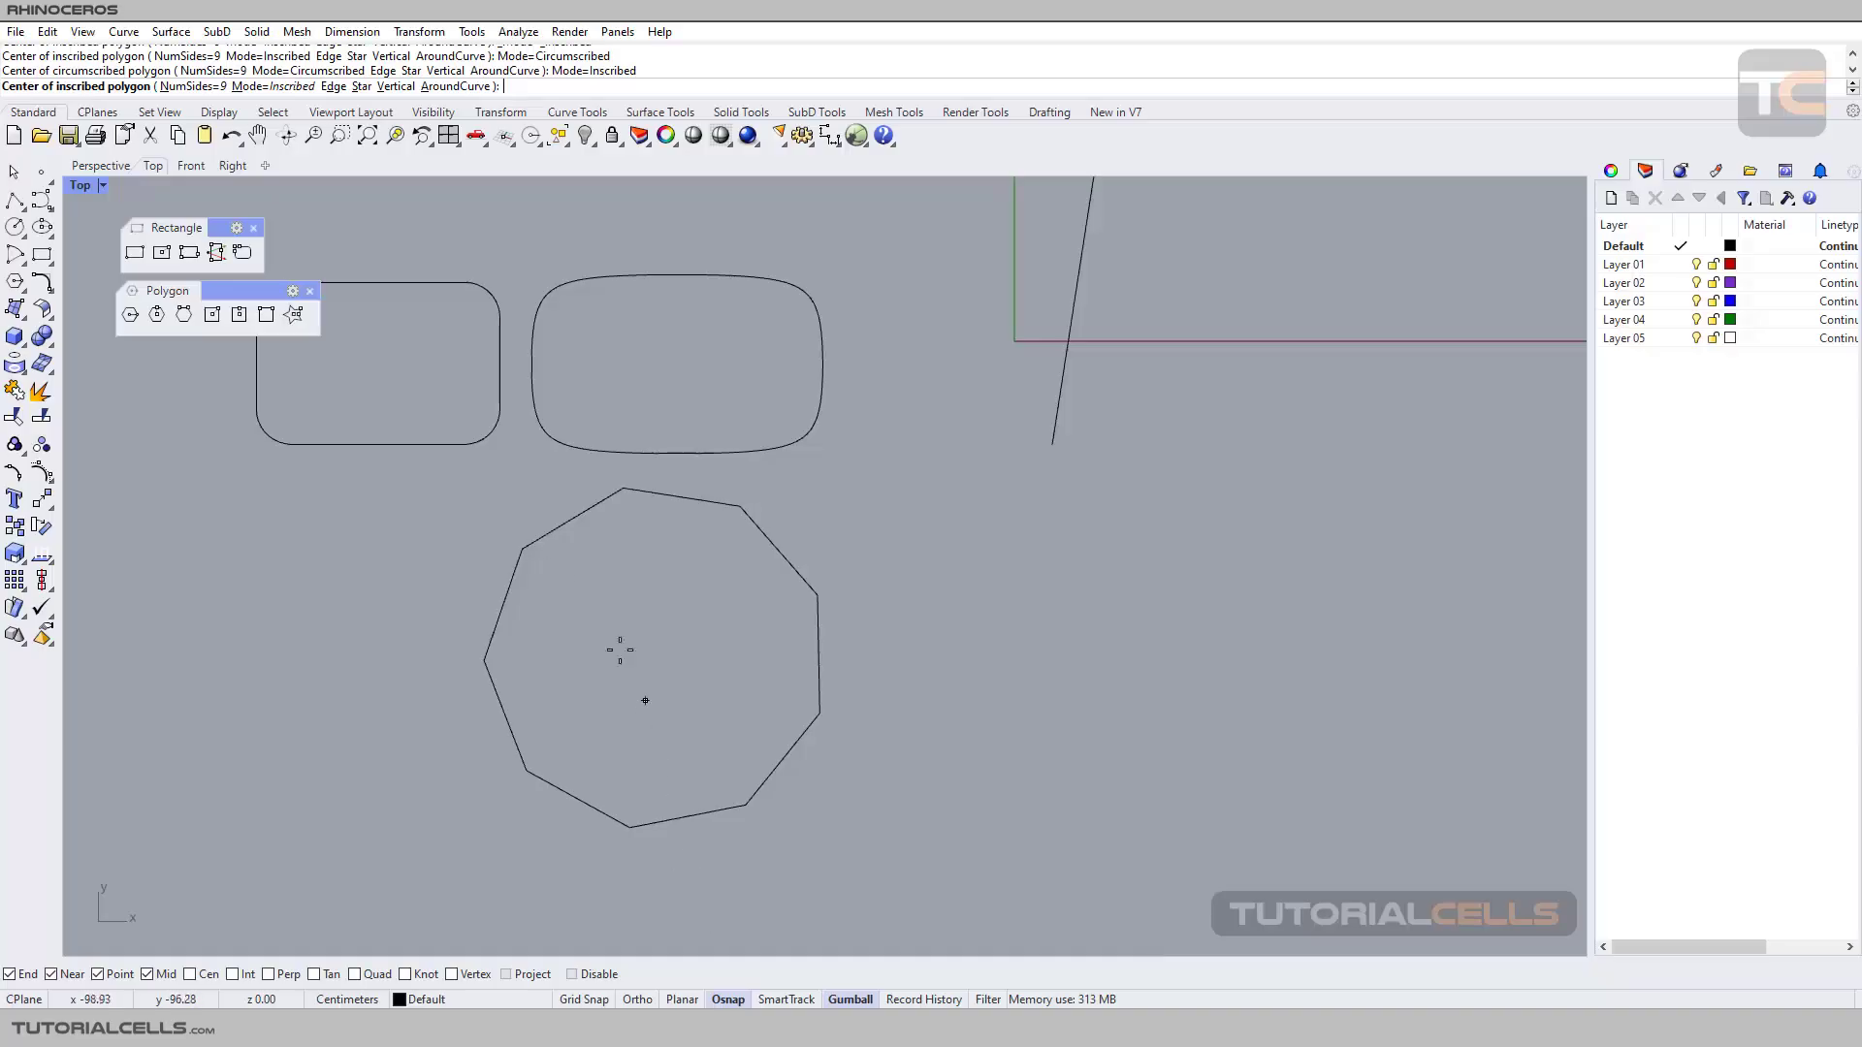
# Draw a smaller circumscribed nonagon left of the large one, sized at an edge midpoint.
pyautogui.moveTo(449, 490); pyautogui.dragTo(632, 449, button='right')
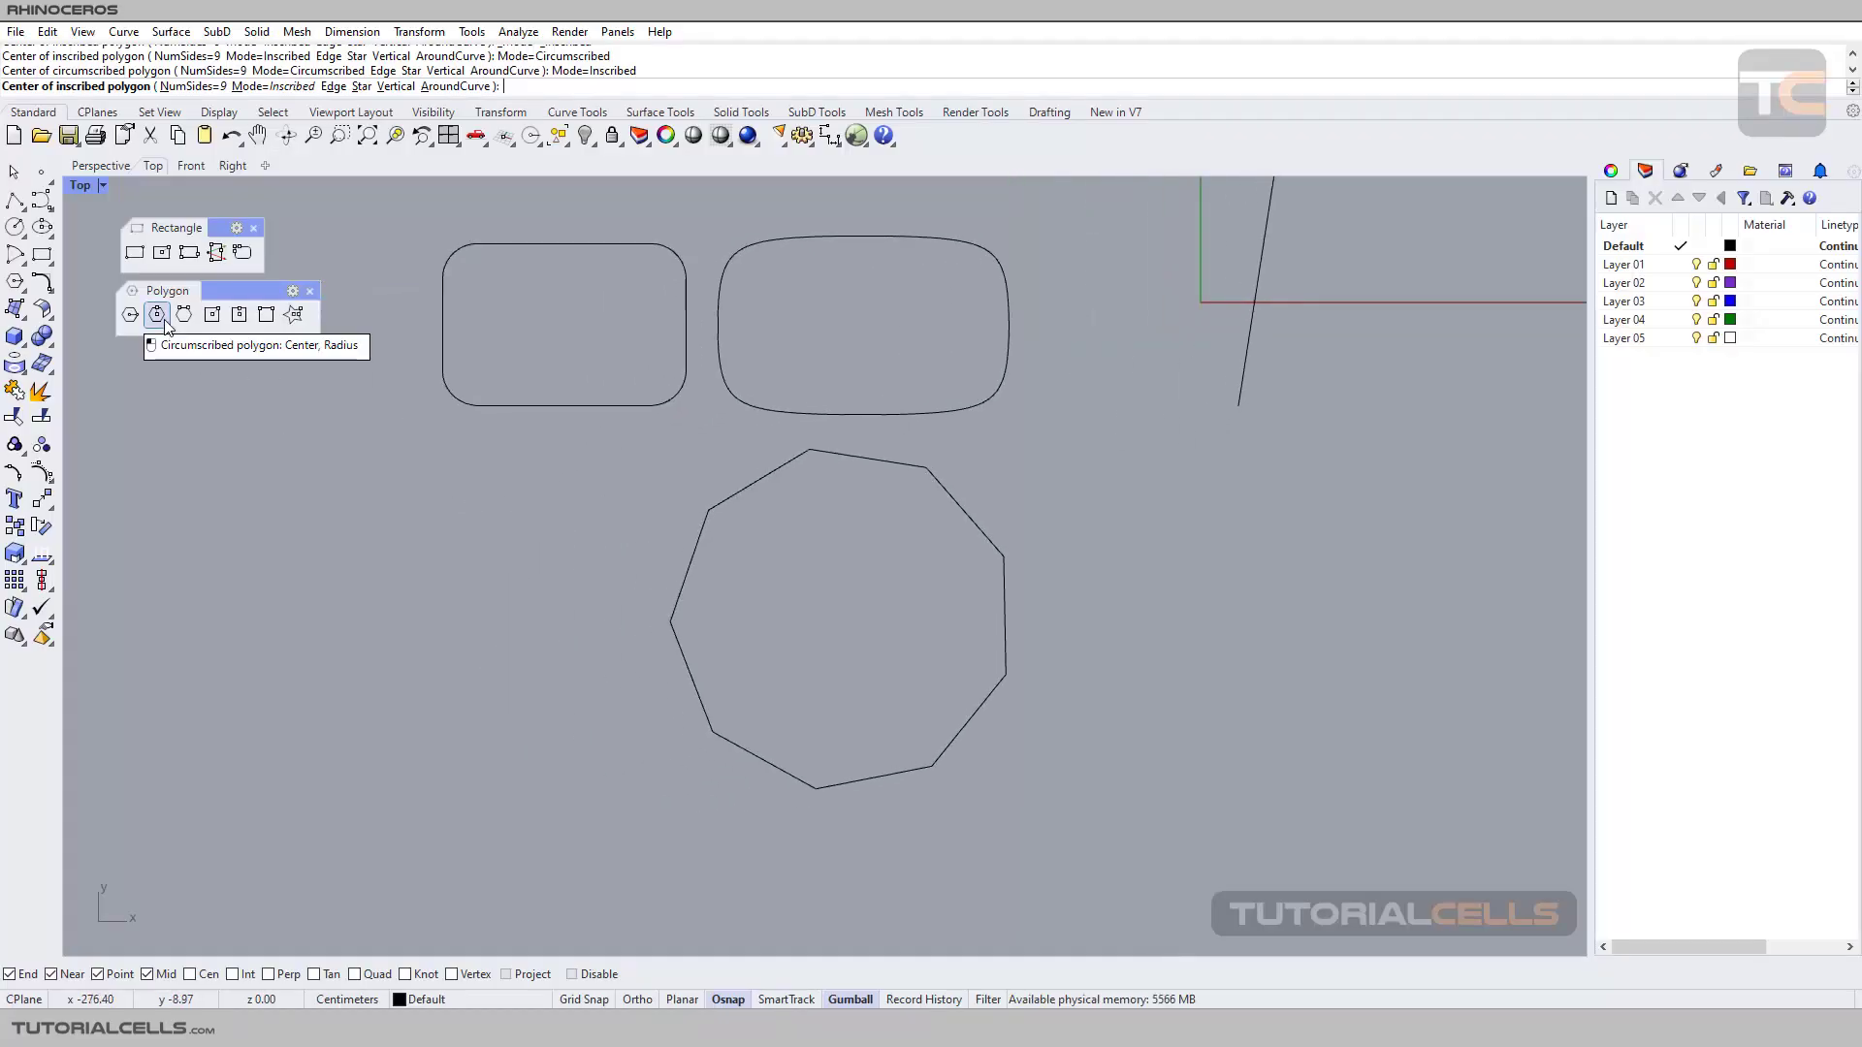
pyautogui.click(164, 325)
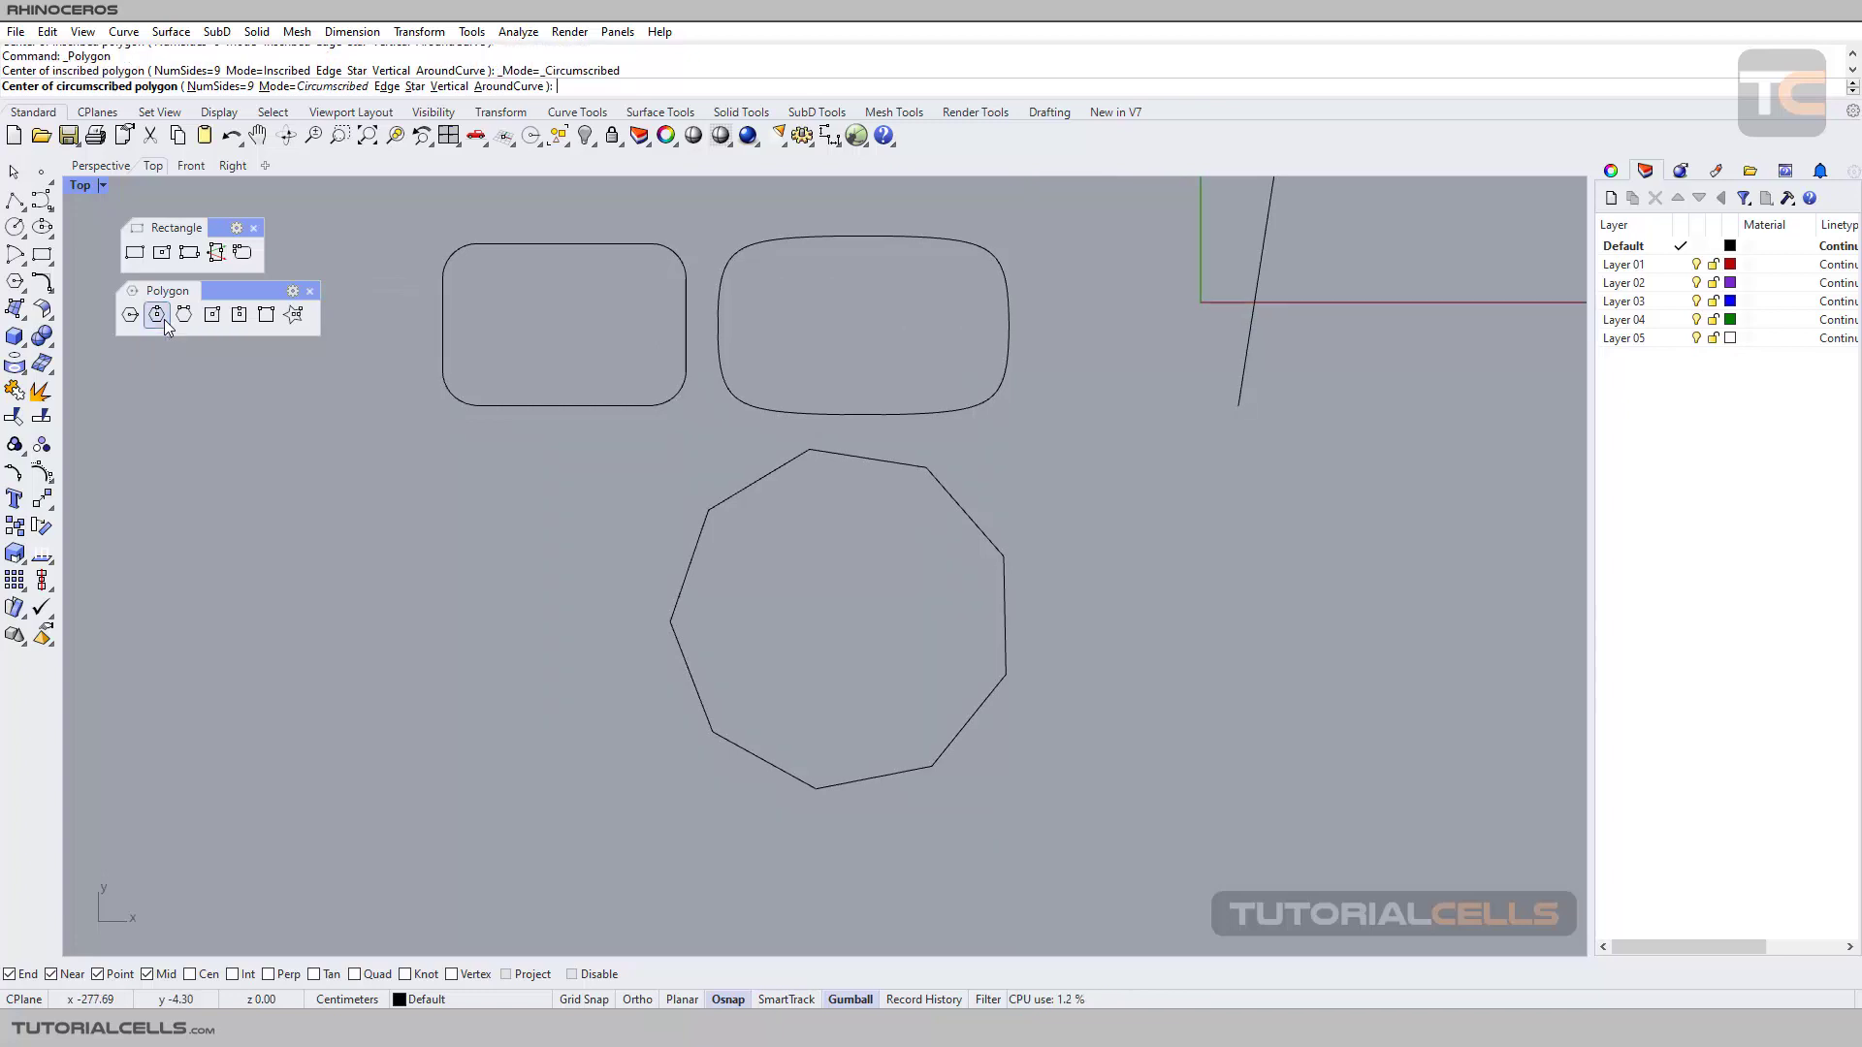
pyautogui.click(390, 597)
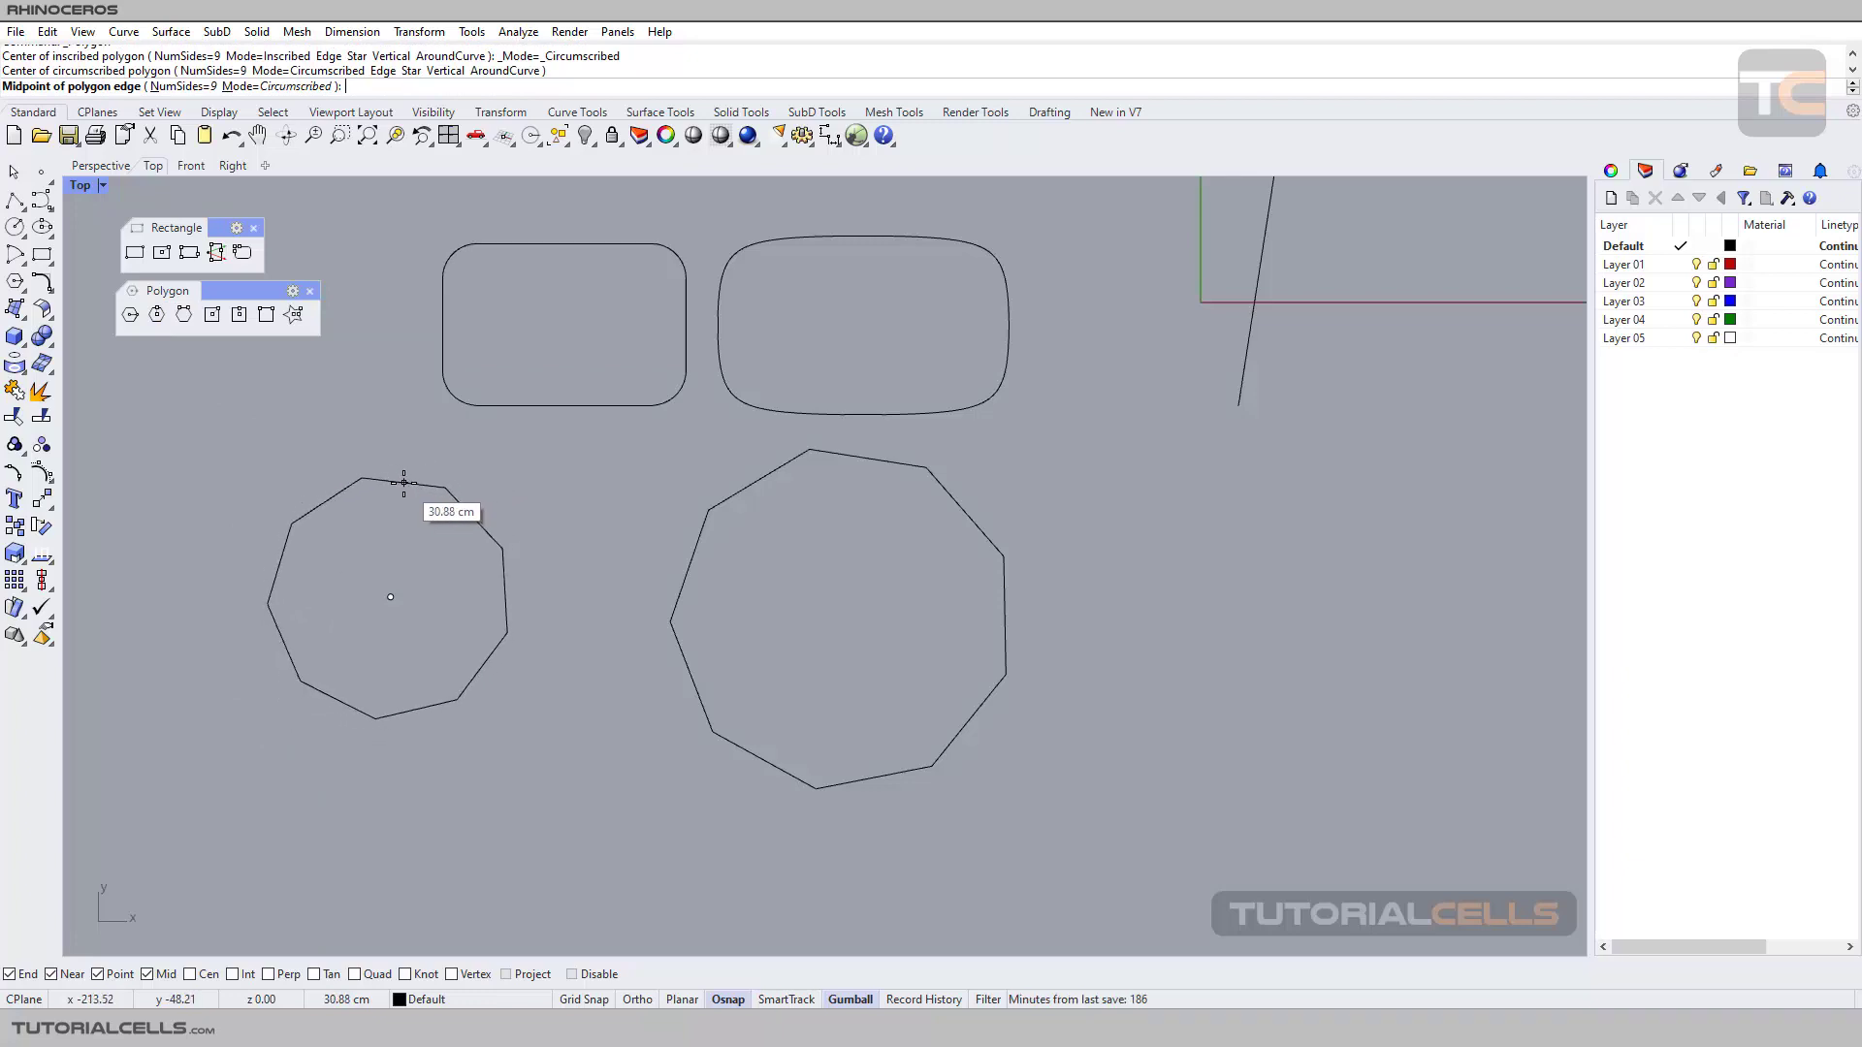
pyautogui.click(403, 482)
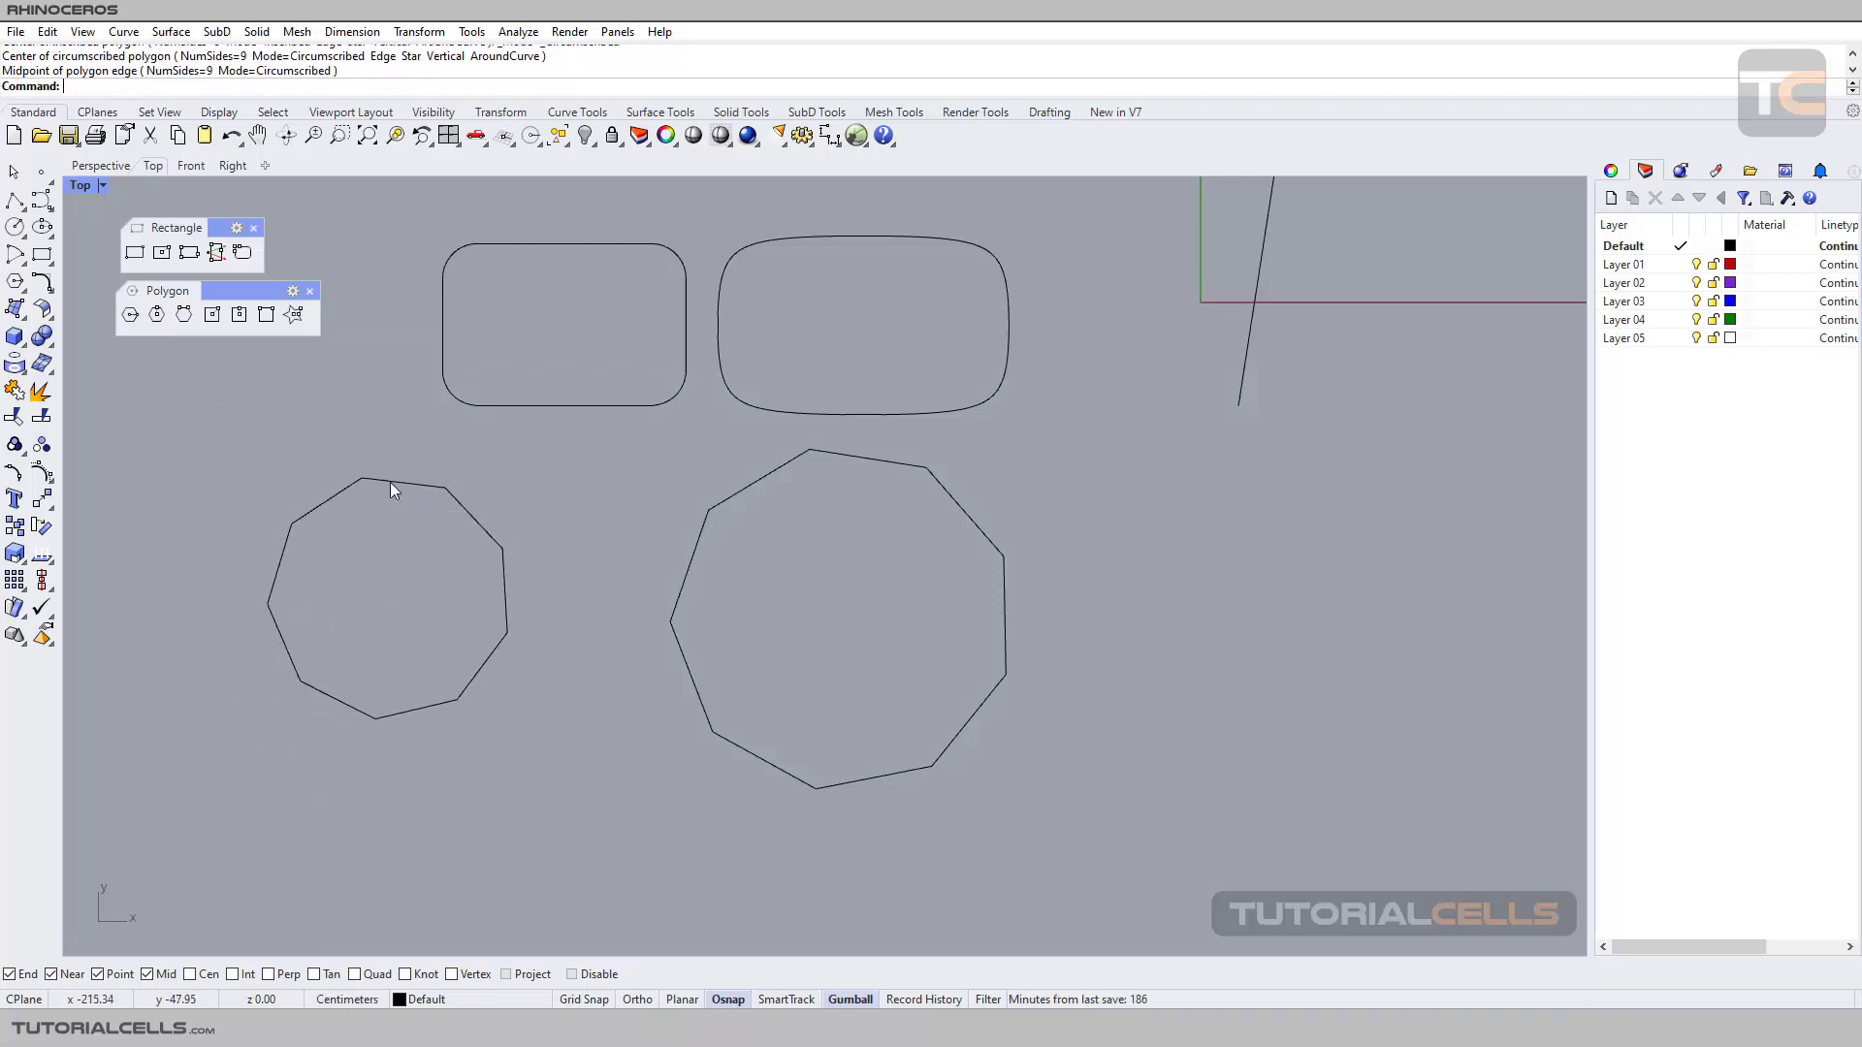
# Build a flipped nonagon by edge on the small nonagon's left vertices.
pyautogui.click(183, 316)
pyautogui.moveTo(298, 555); pyautogui.dragTo(360, 463, button='right')
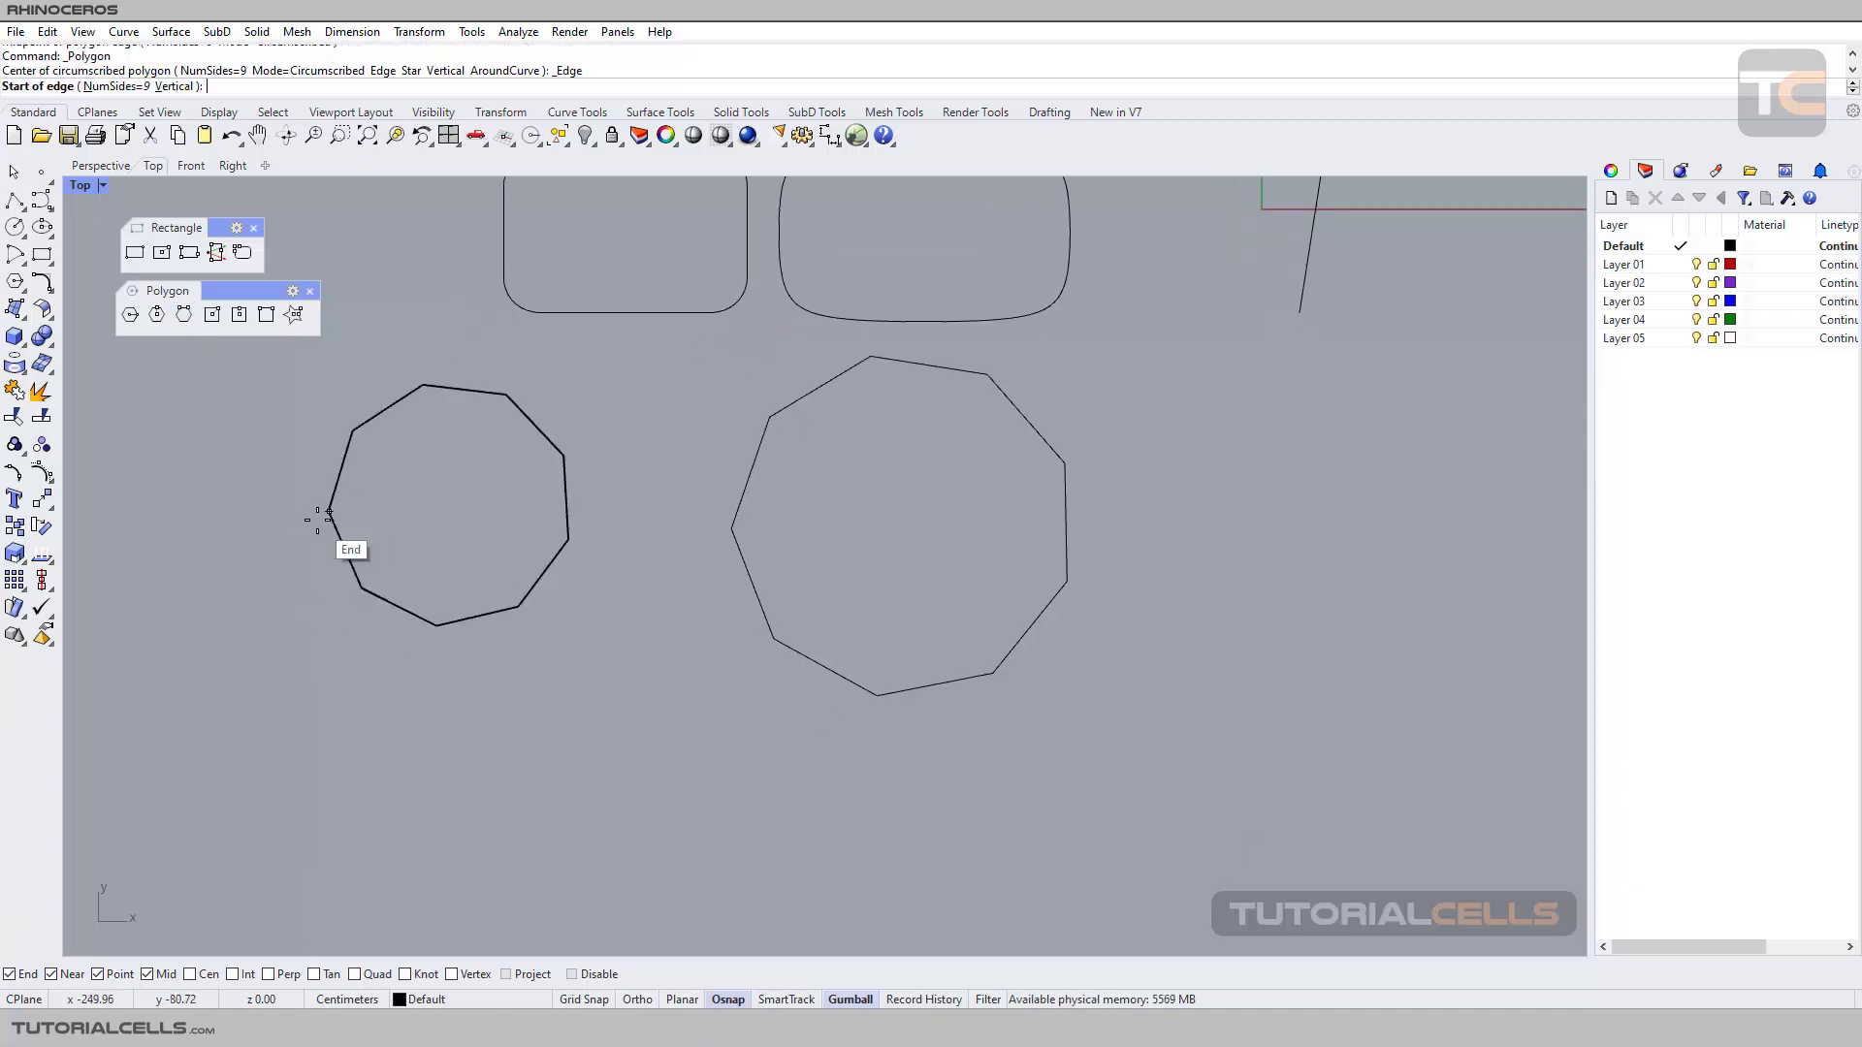
pyautogui.click(328, 513)
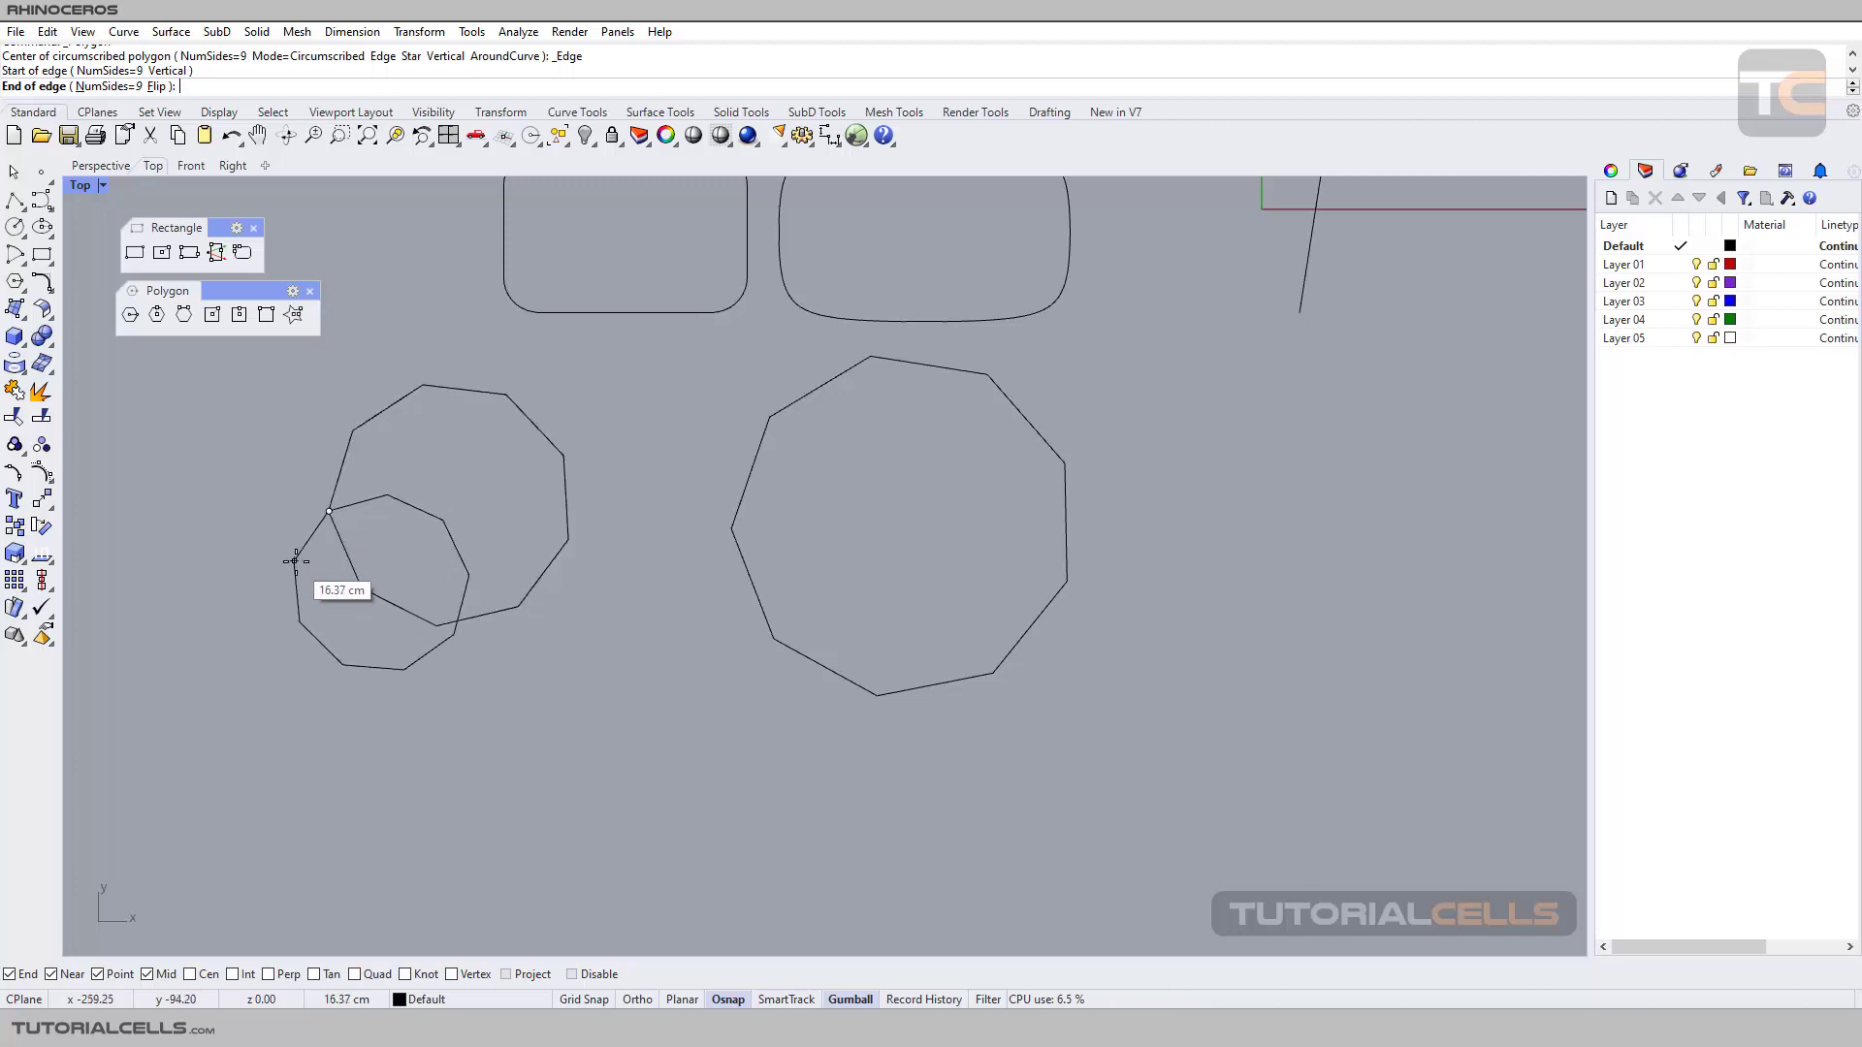
pyautogui.click(157, 87)
pyautogui.click(363, 593)
pyautogui.moveTo(334, 539); pyautogui.dragTo(416, 507, button='right')
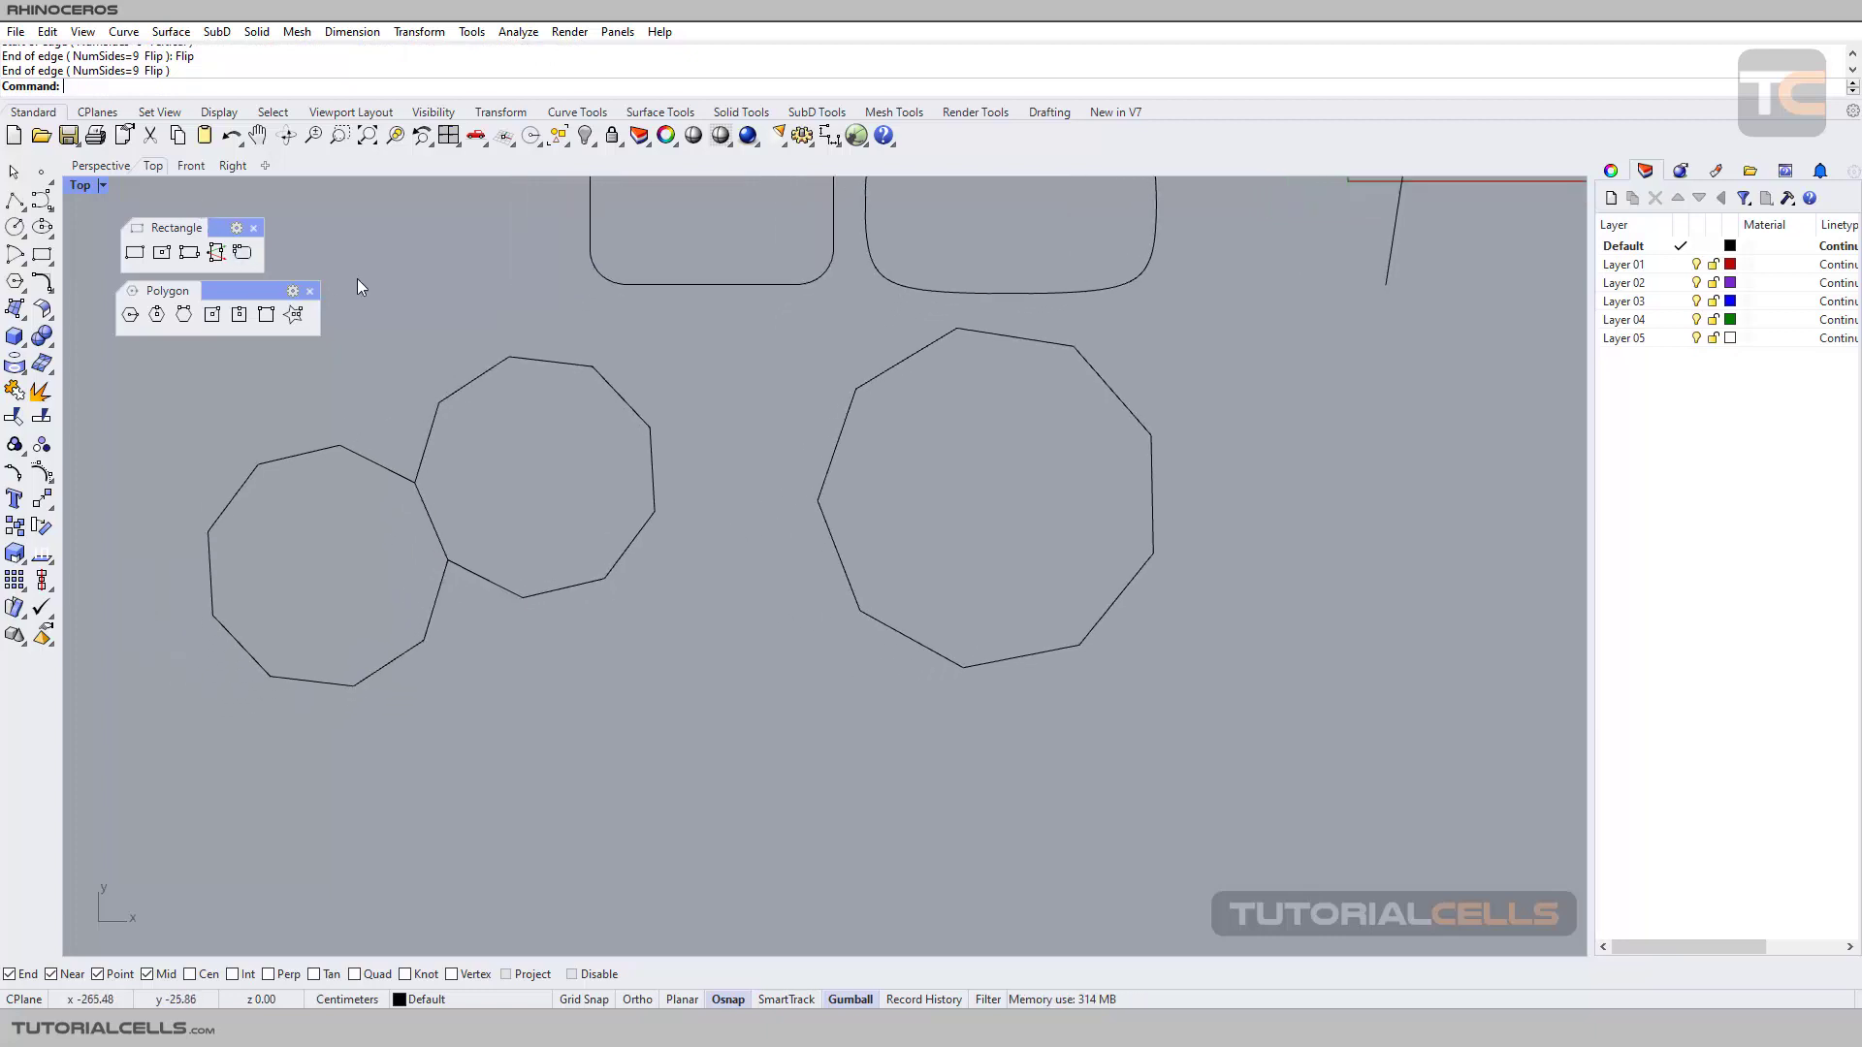
# Build a third nonagon by edge from a lower vertex, keeping its original side.
pyautogui.click(184, 314)
pyautogui.moveTo(695, 423); pyautogui.dragTo(701, 363, button='right')
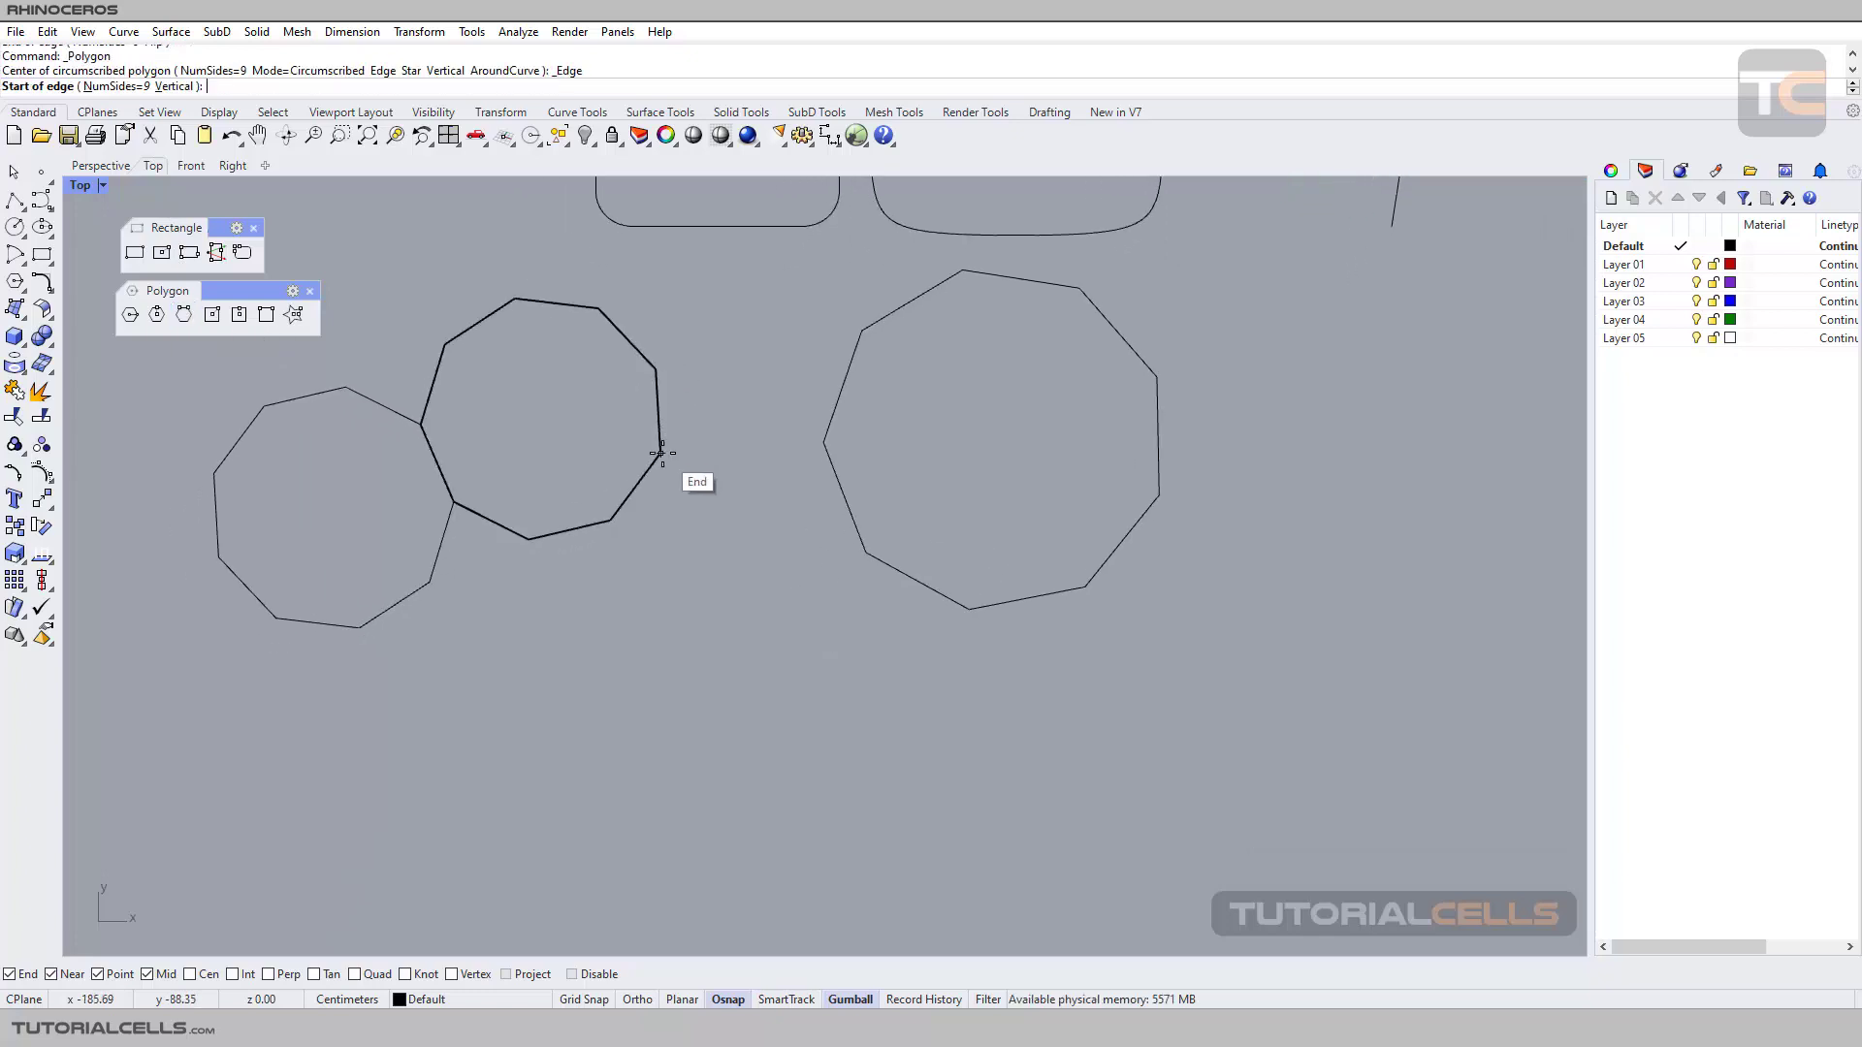
pyautogui.click(661, 453)
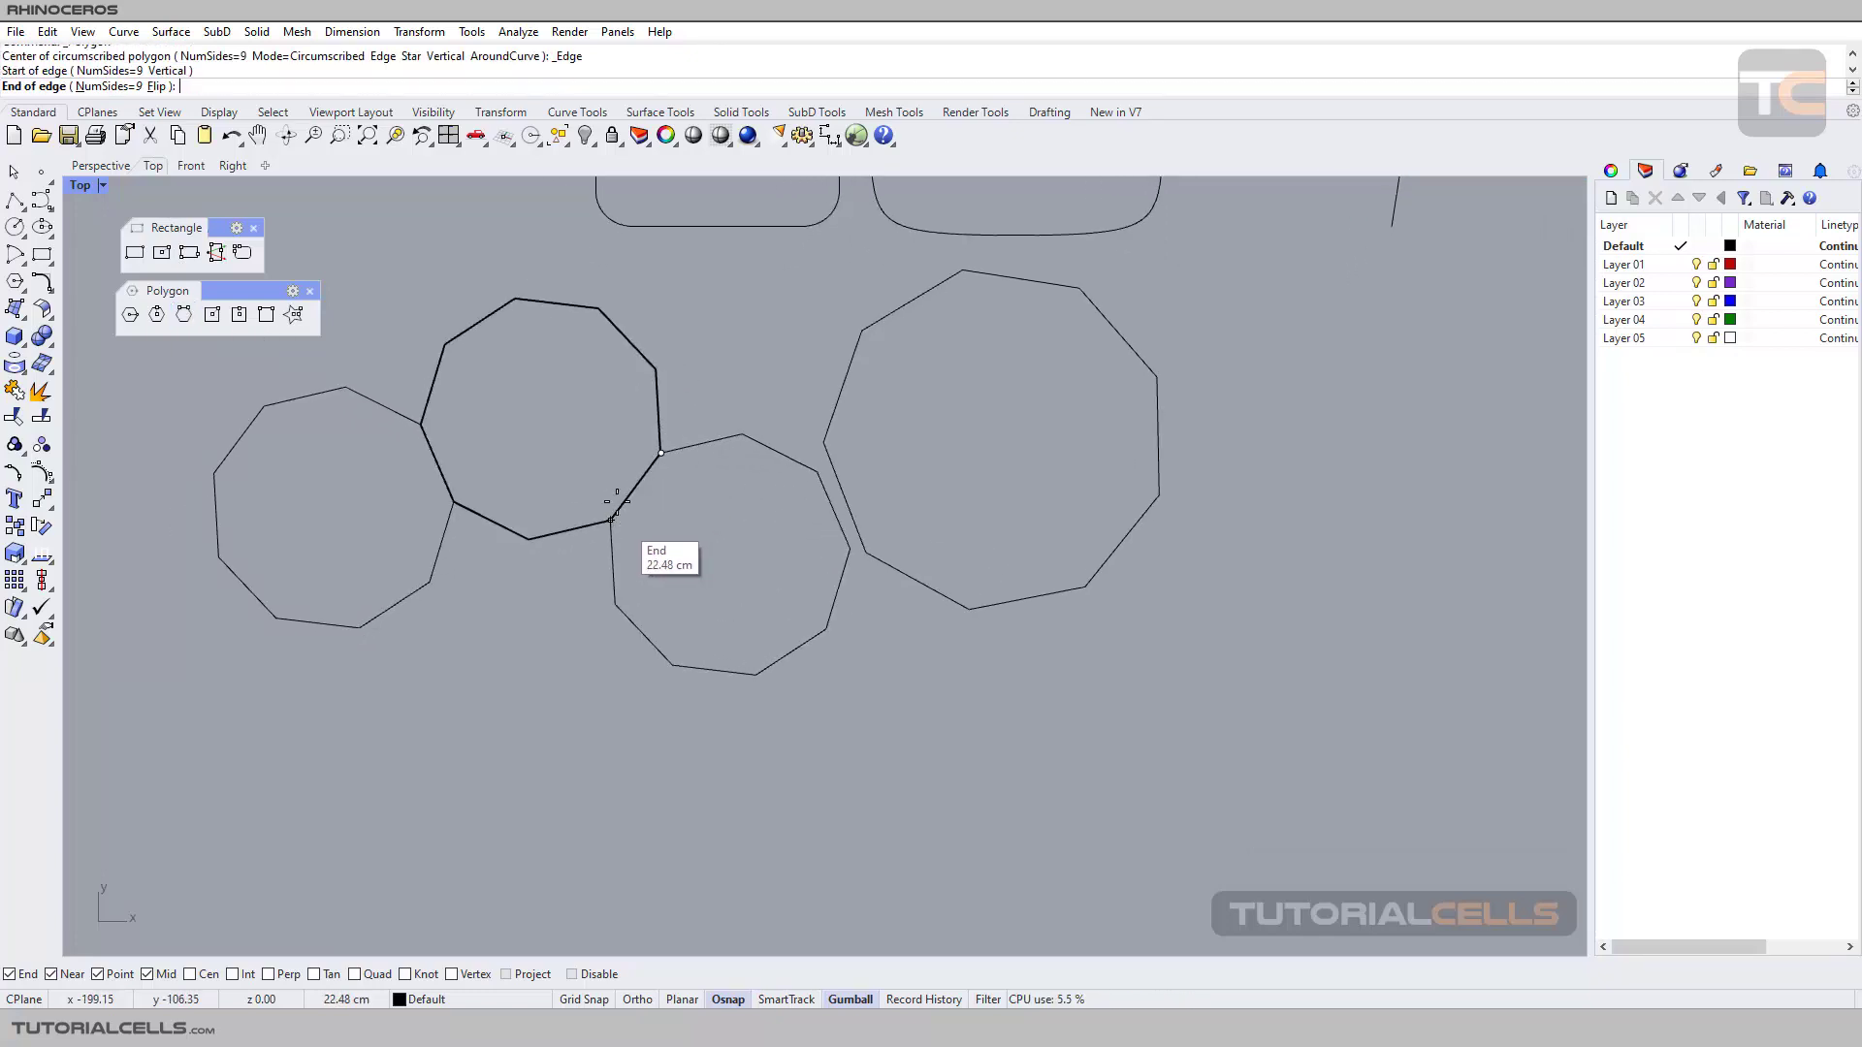
pyautogui.click(156, 86)
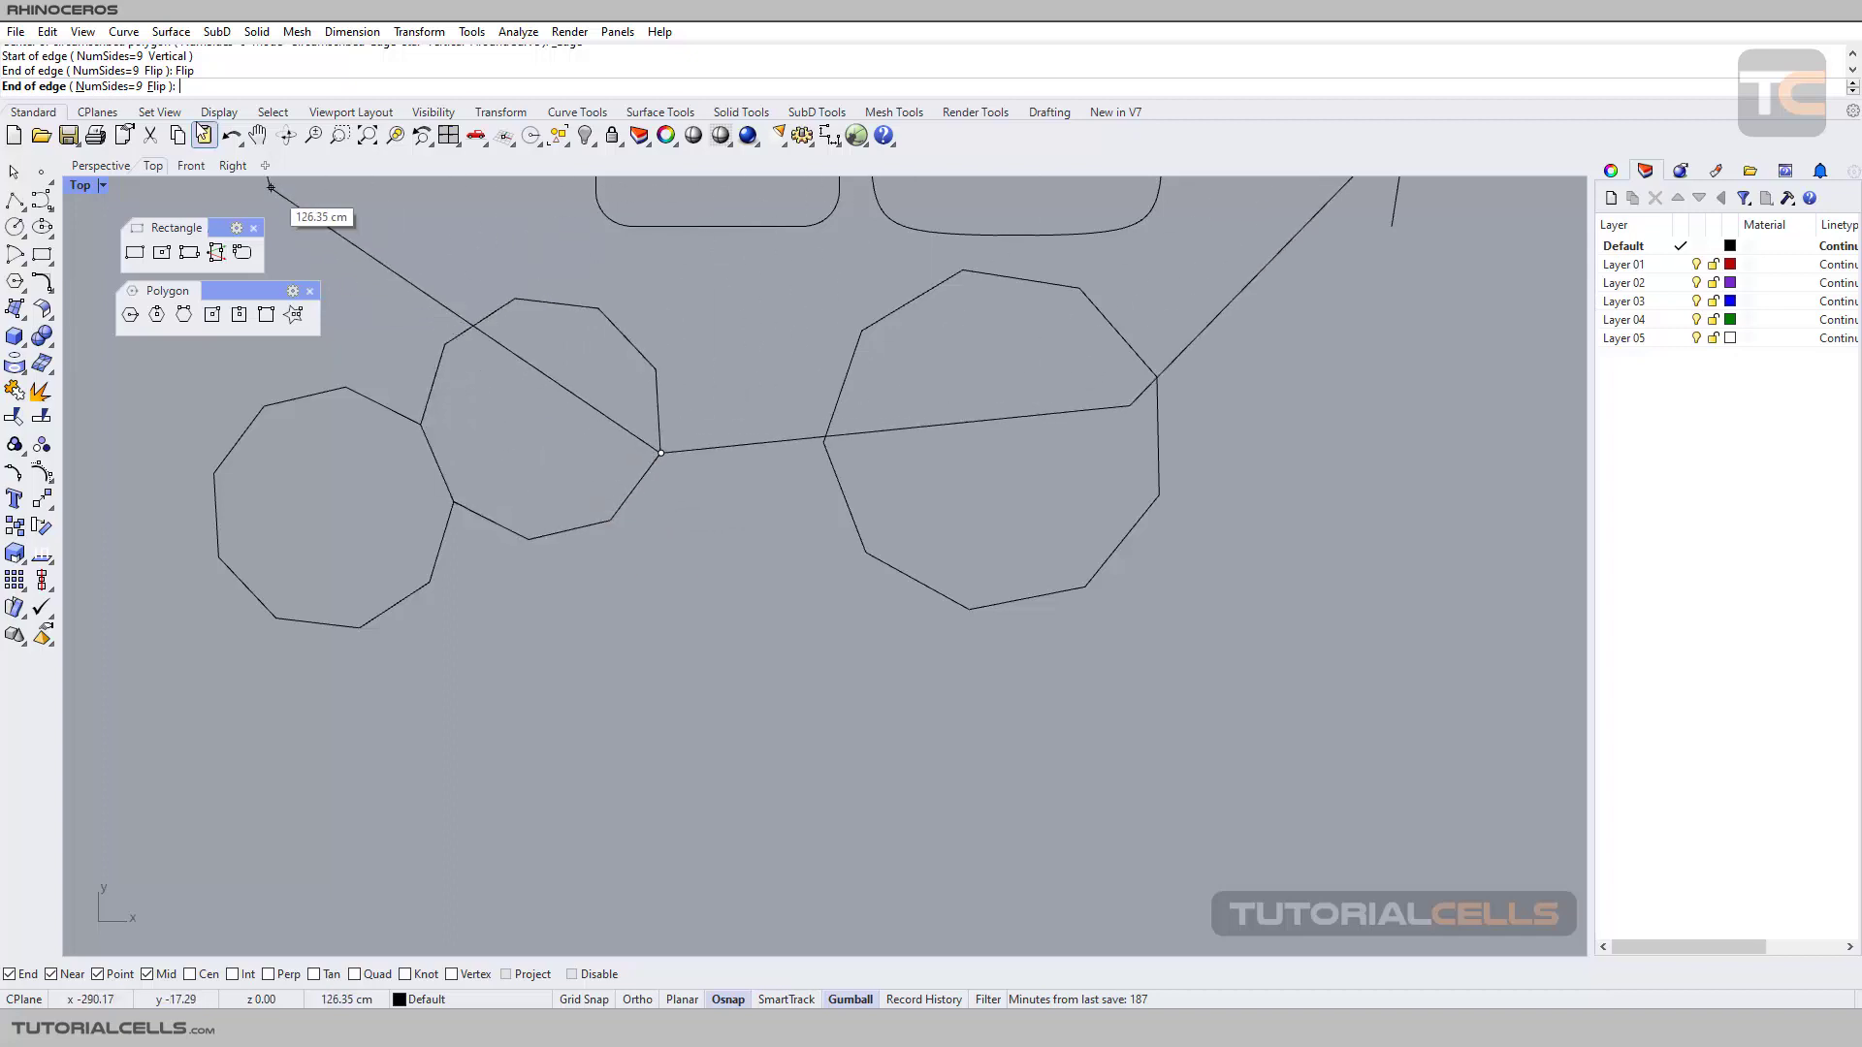
pyautogui.click(156, 86)
pyautogui.click(656, 524)
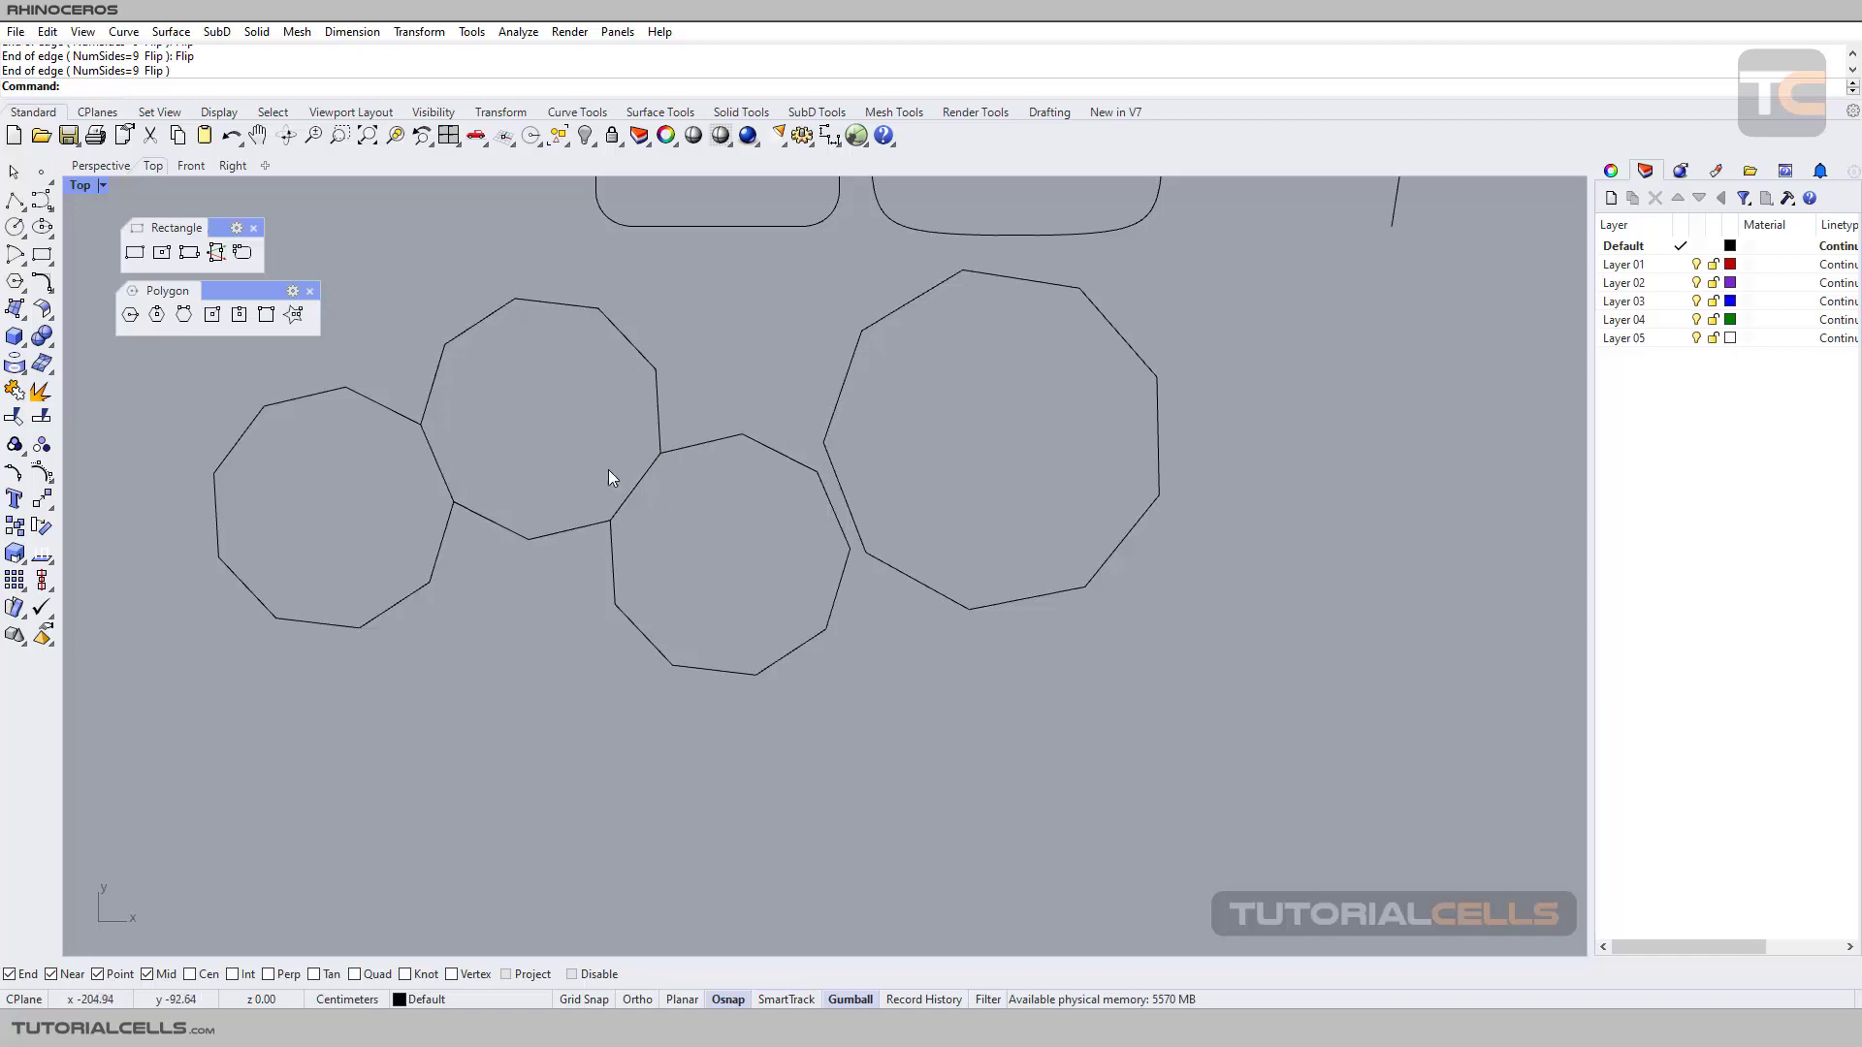
pyautogui.click(184, 316)
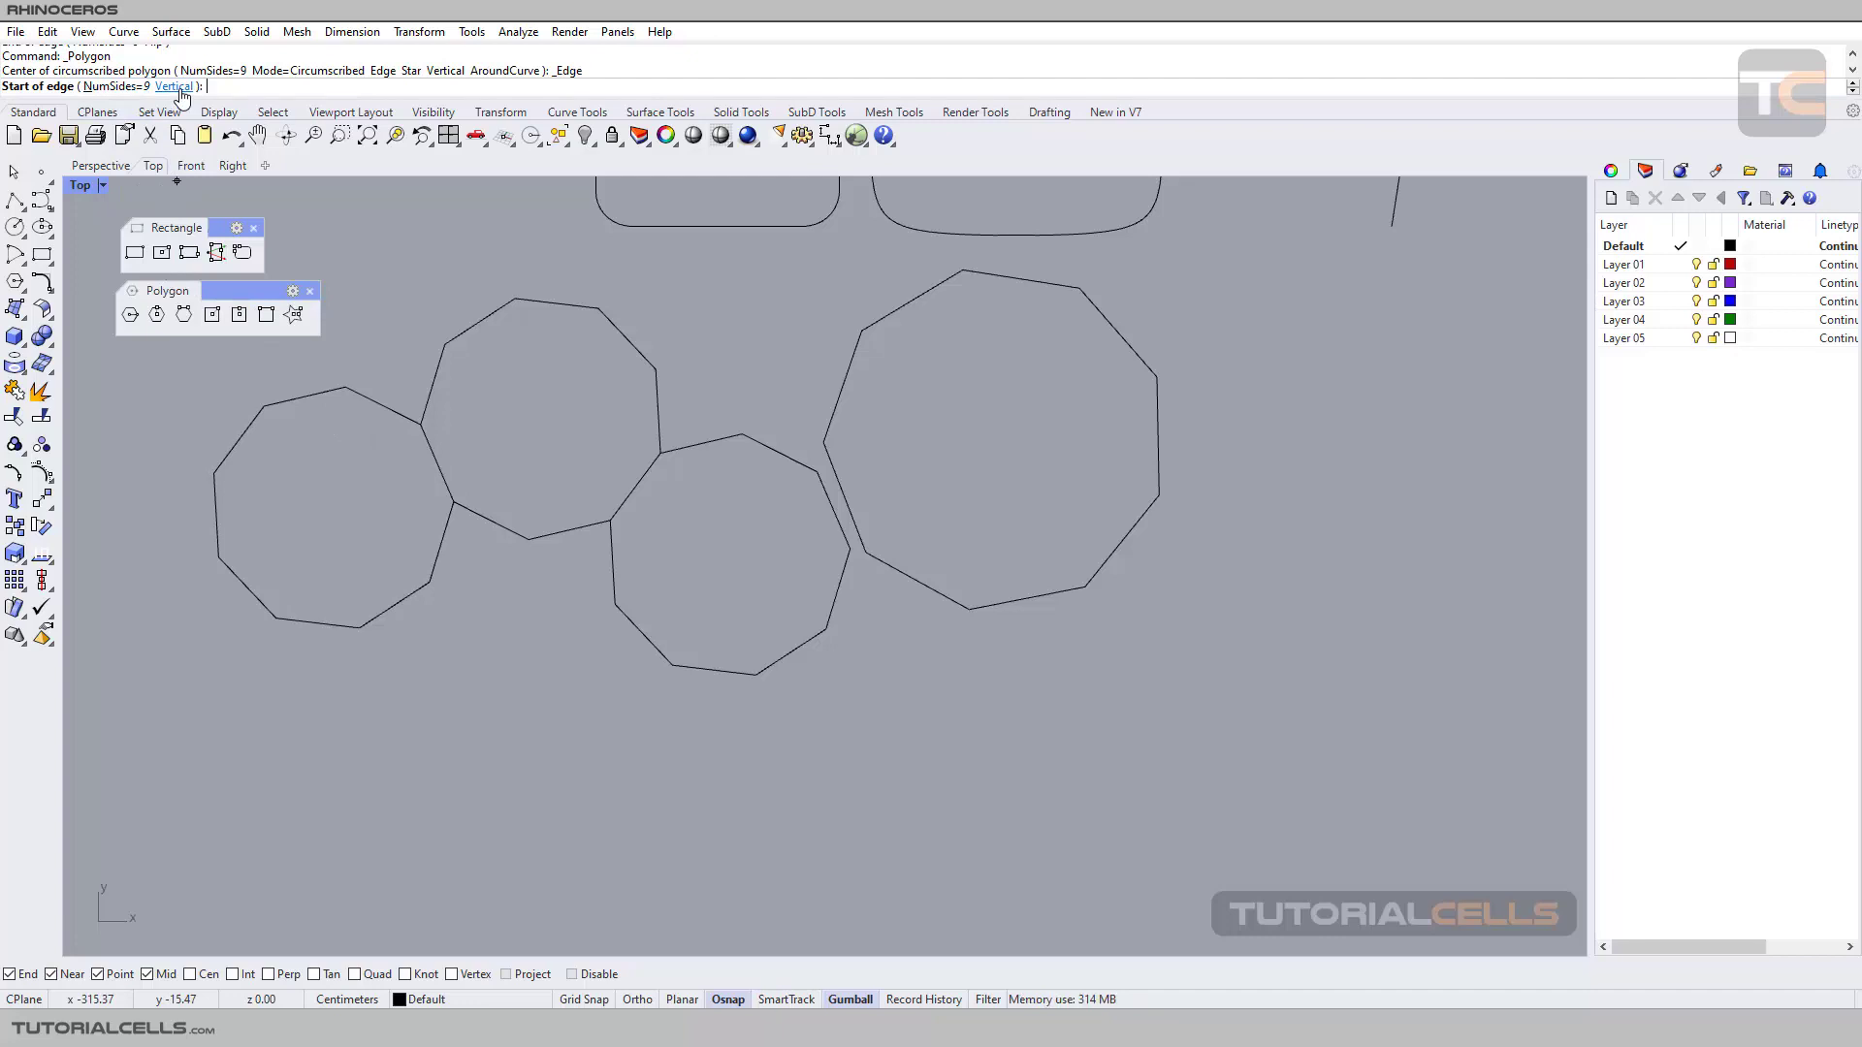
# Draw a tilted centre-corner square and a circumscribed square to its left.
pyautogui.click(217, 331)
pyautogui.moveTo(242, 445); pyautogui.dragTo(539, 425, button='right')
pyautogui.click(540, 424)
pyautogui.click(580, 331)
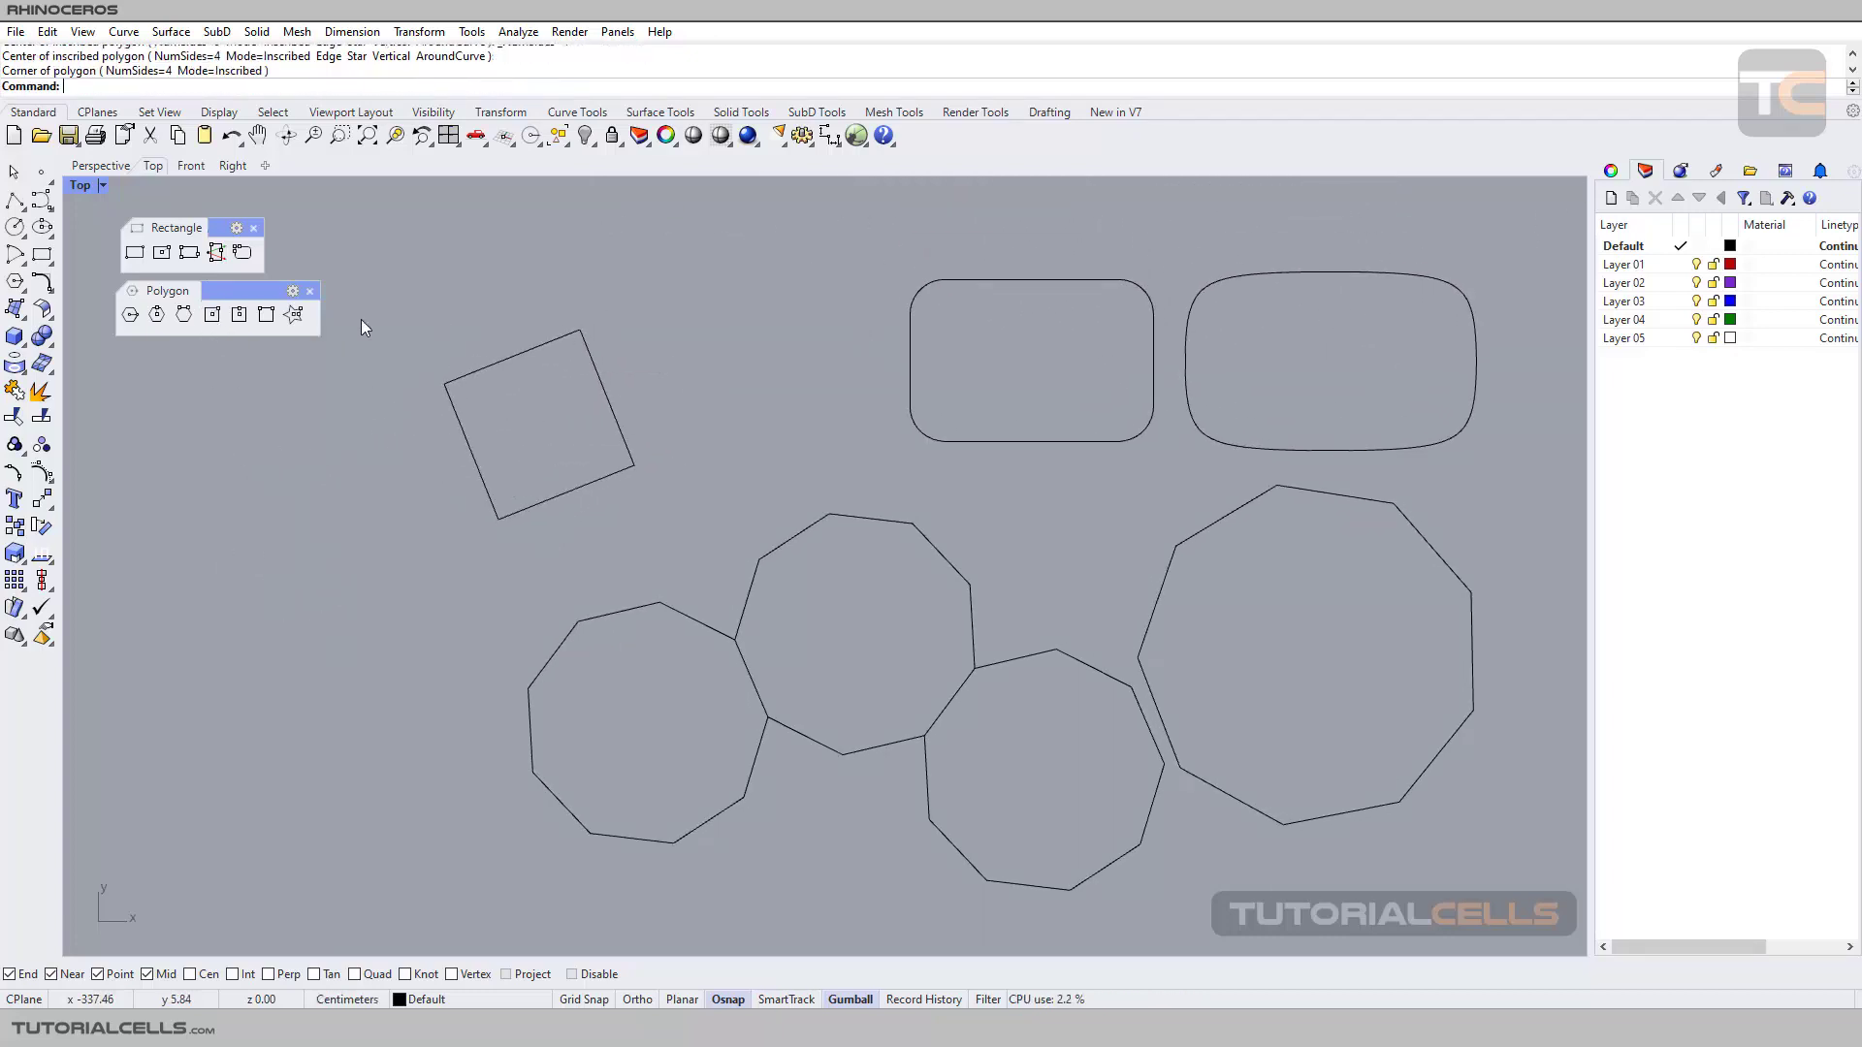
pyautogui.click(239, 315)
pyautogui.click(288, 530)
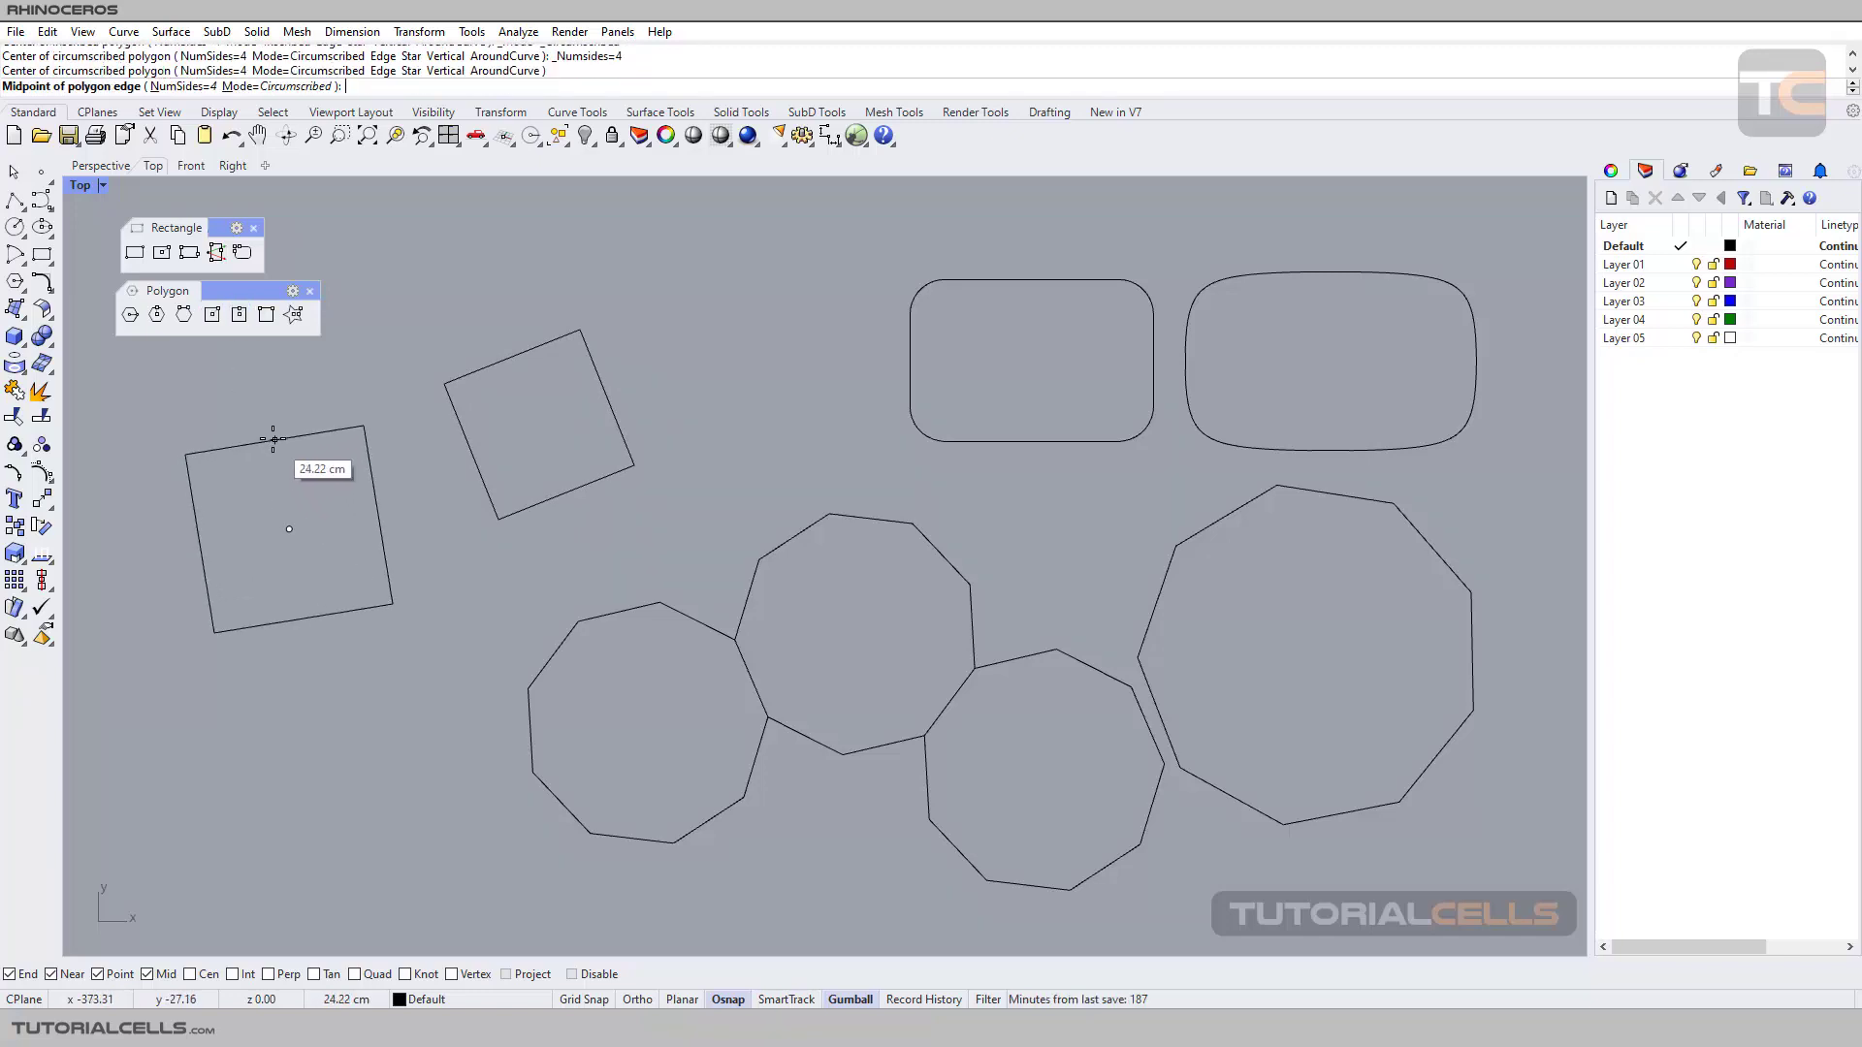
pyautogui.click(222, 474)
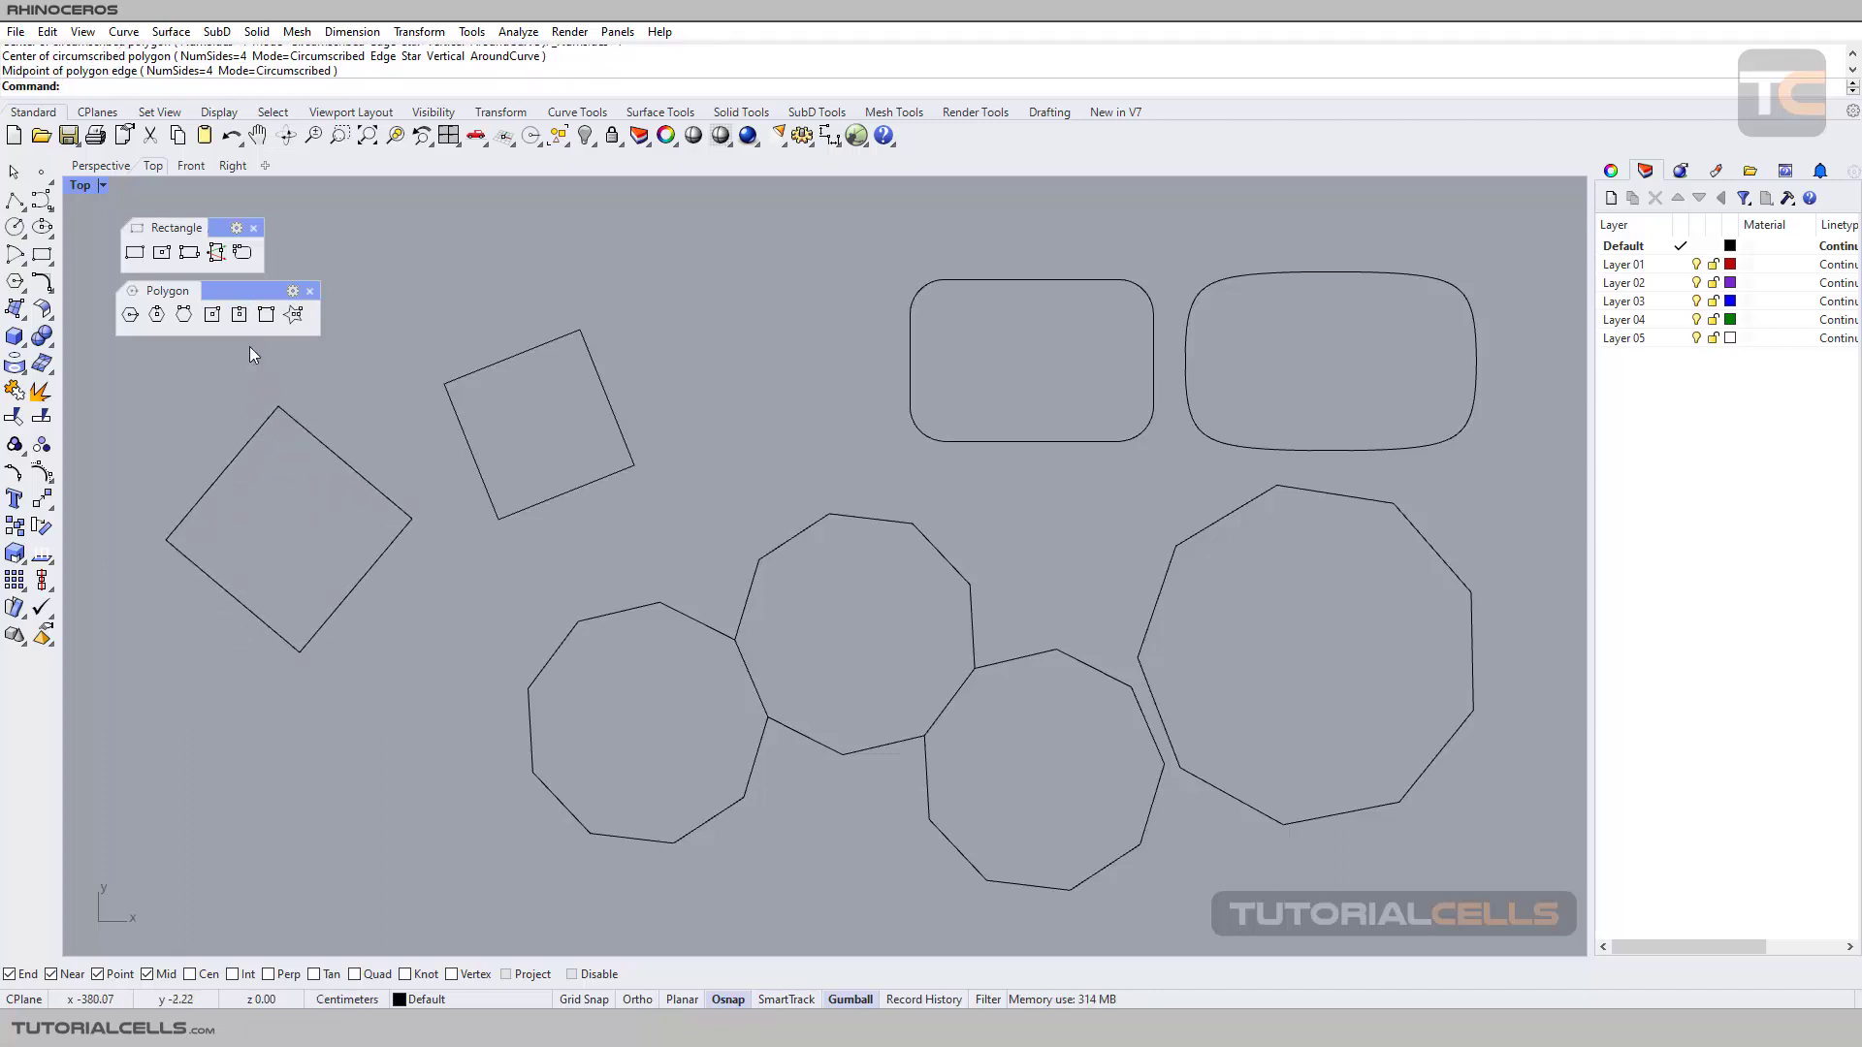
# Build three squares edge-to-edge around the tilted square's corners.
pyautogui.click(266, 314)
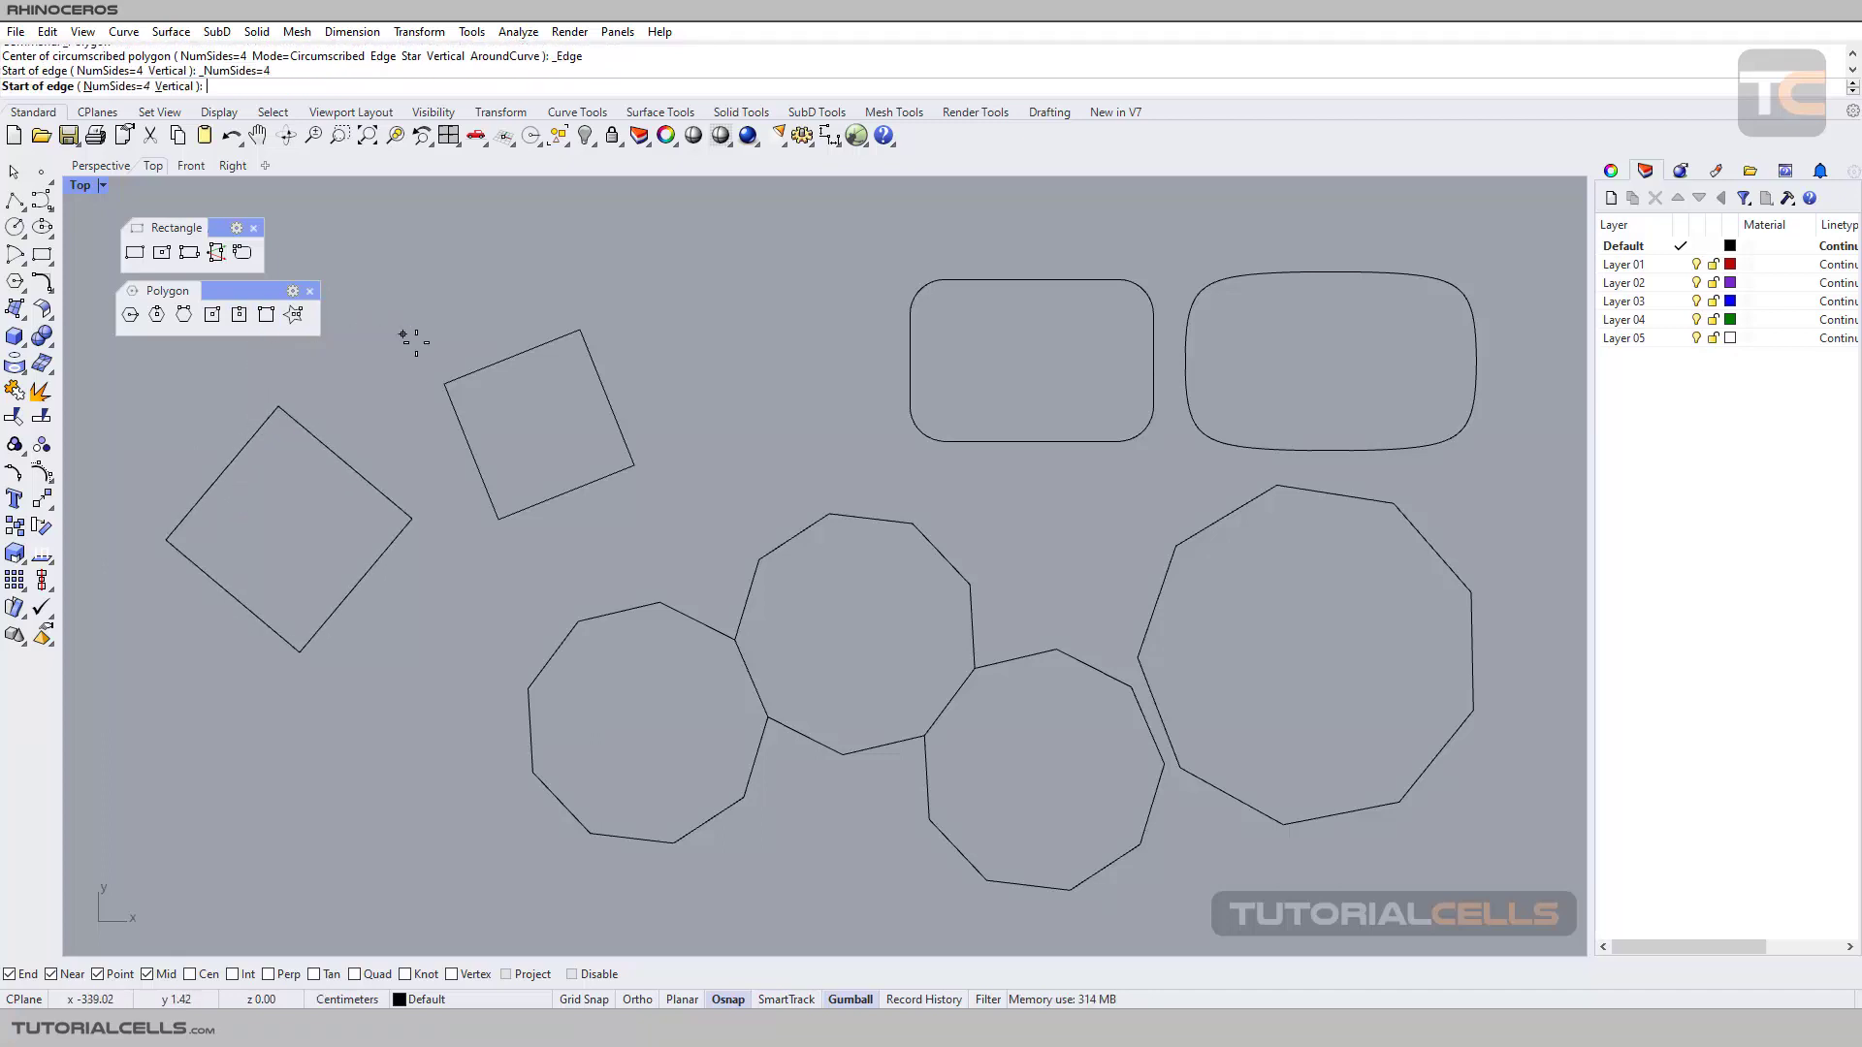
pyautogui.click(444, 384)
pyautogui.click(579, 330)
pyautogui.press('Return')
pyautogui.click(580, 330)
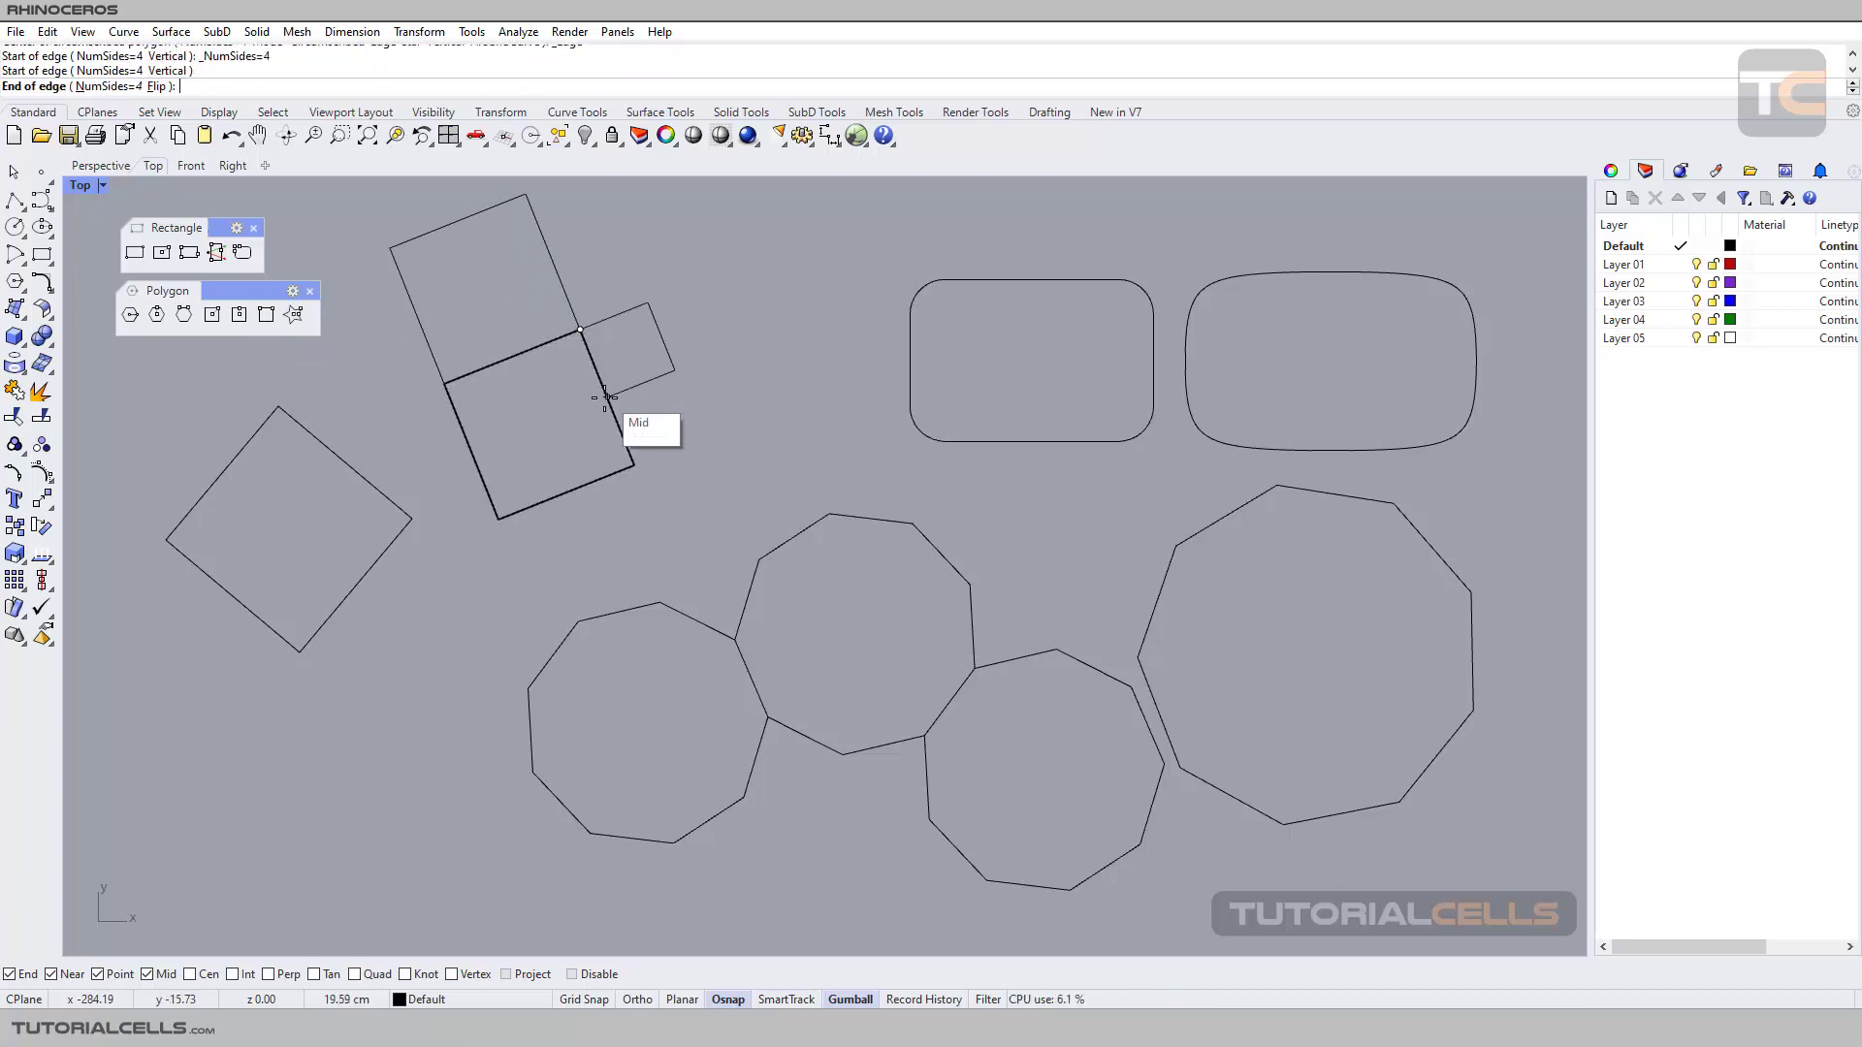
pyautogui.click(632, 463)
pyautogui.press('Return')
pyautogui.click(633, 463)
pyautogui.click(500, 519)
# Add a fourth edge-built square, flipped to the left side of its edge.
pyautogui.press('Return')
pyautogui.click(580, 329)
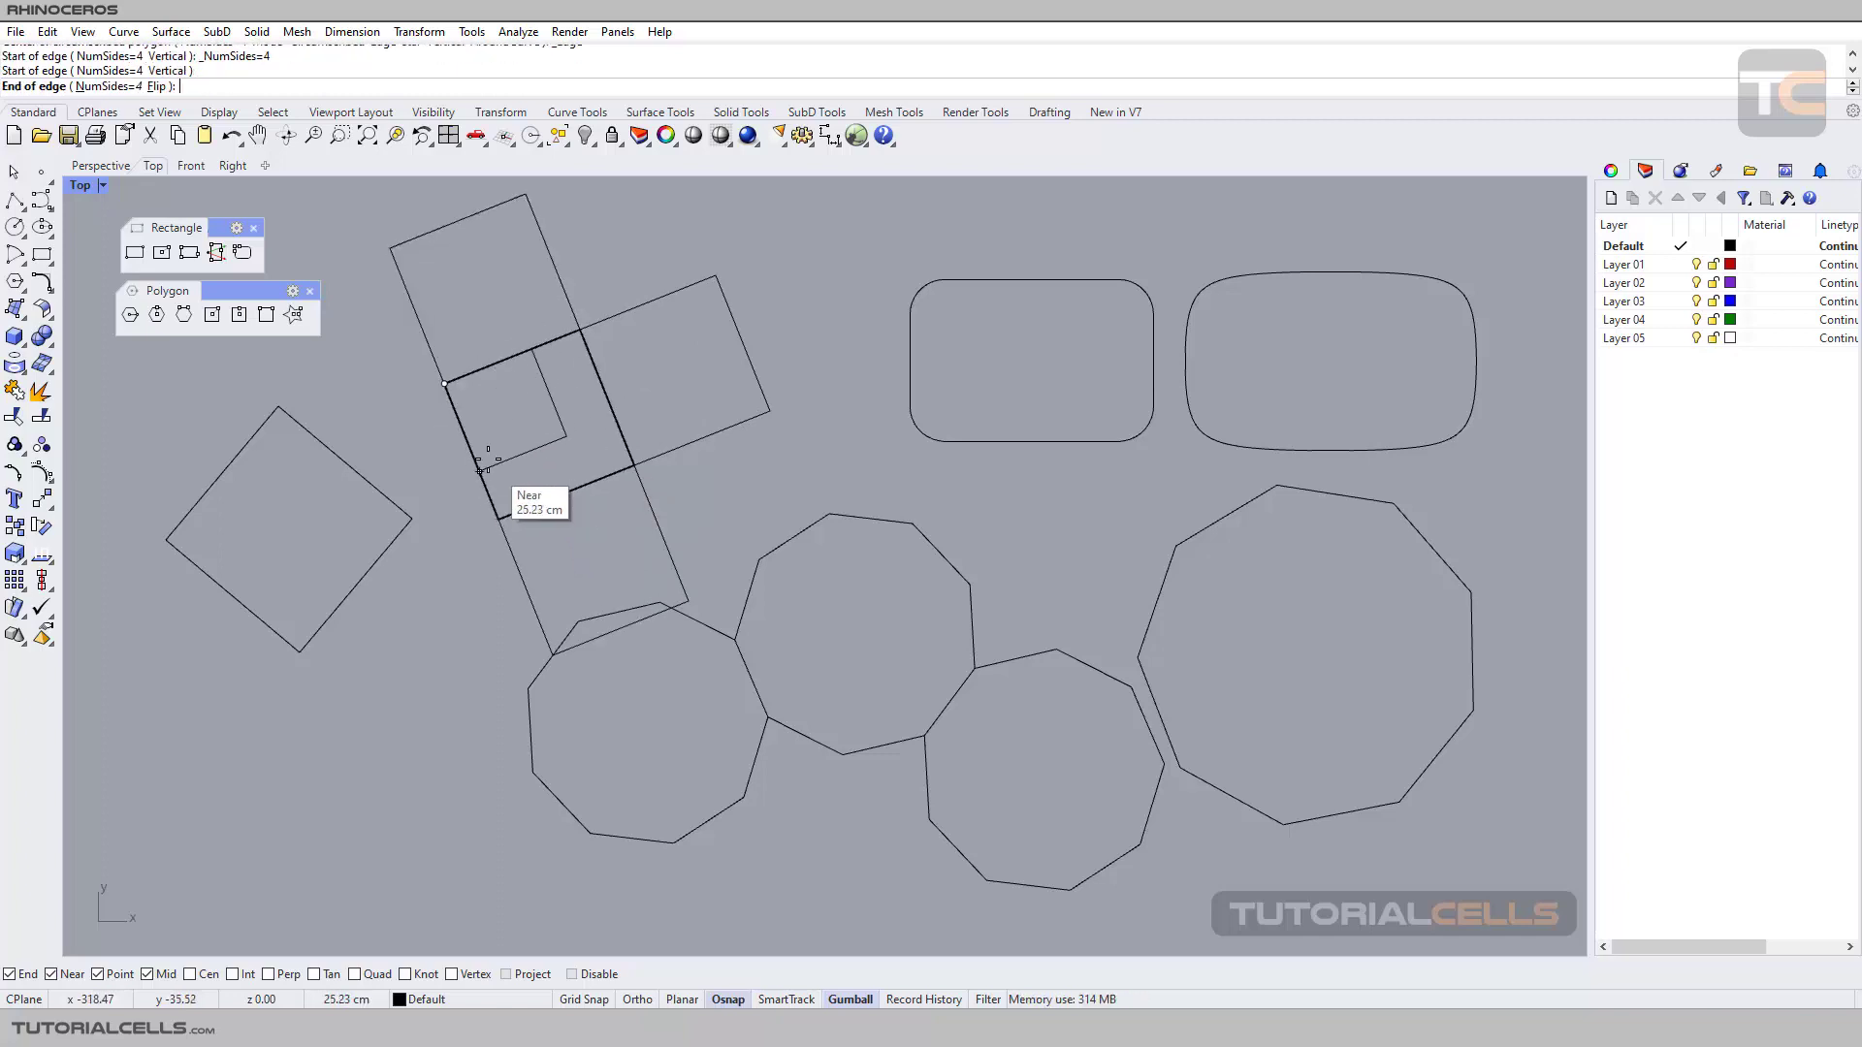
pyautogui.click(156, 87)
pyautogui.click(498, 519)
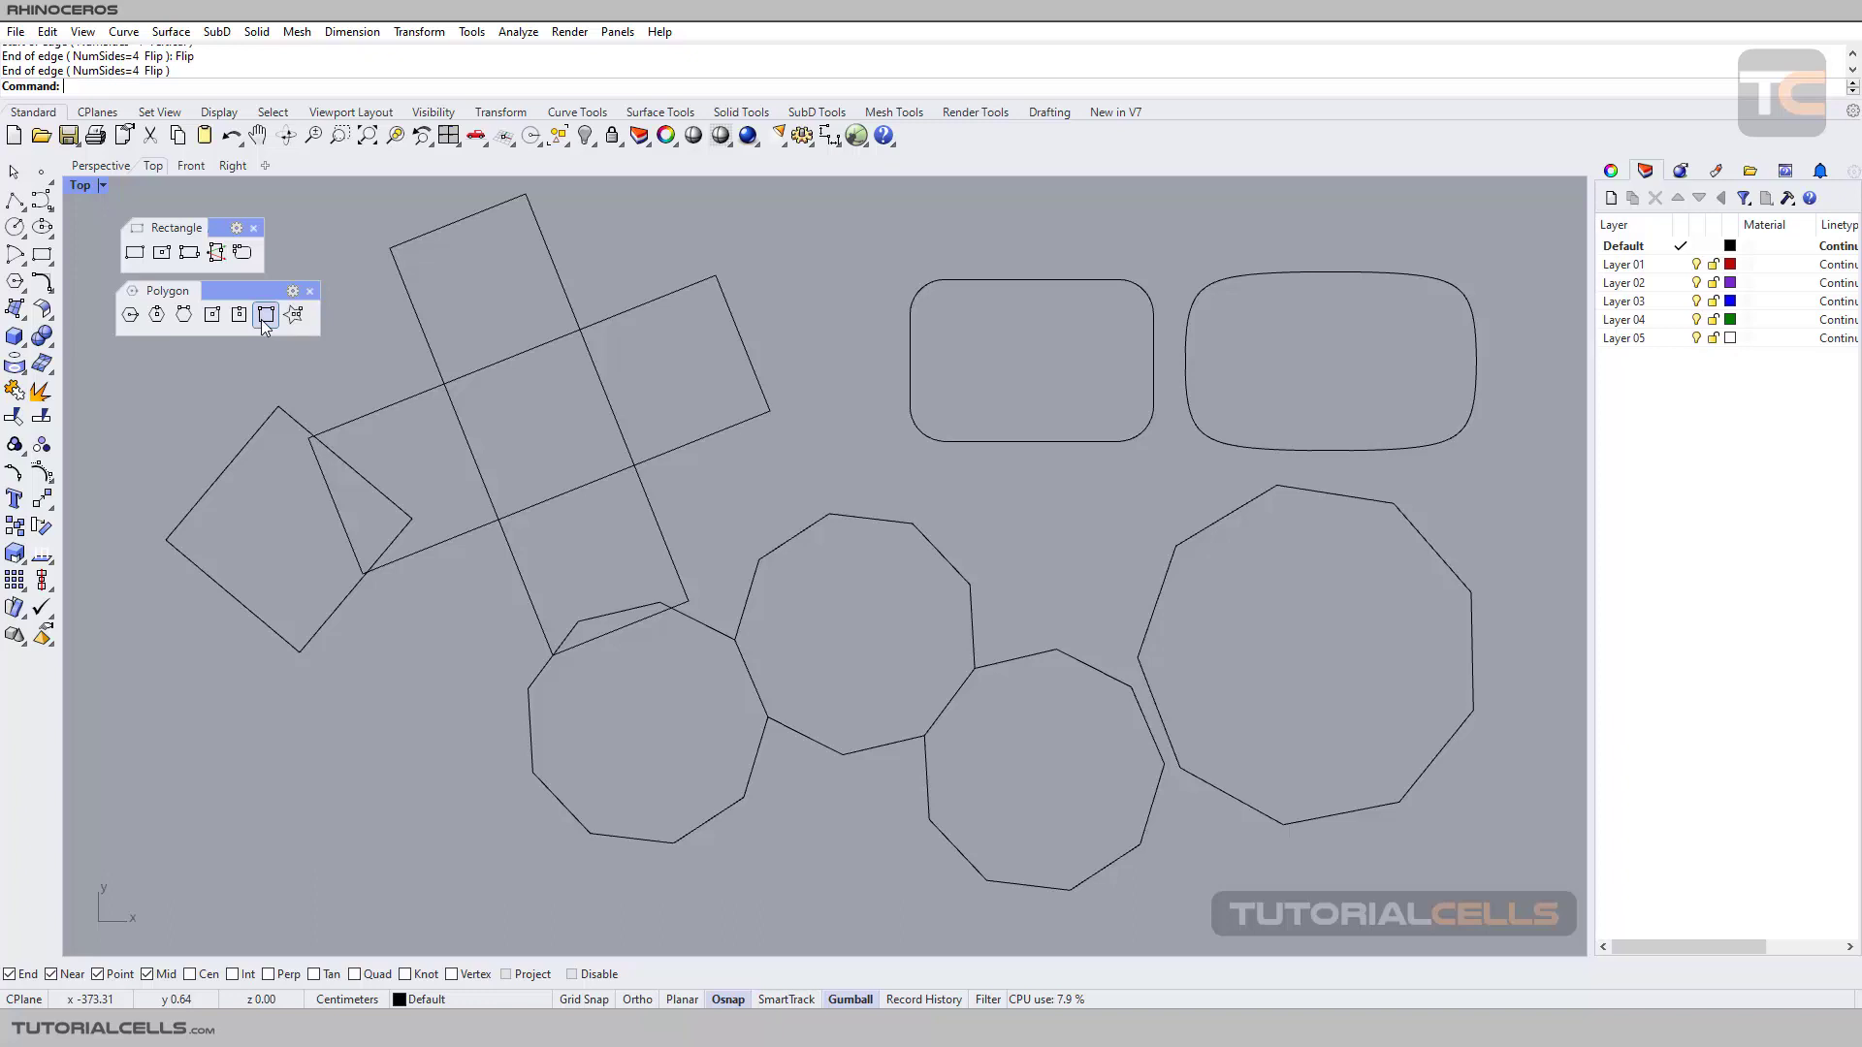
pyautogui.click(294, 316)
# Draw an 8-point star right of the nonagons, with Ortho constraining its outer radius.
pyautogui.scroll(-3, 761, 461)
pyautogui.moveTo(1112, 503); pyautogui.dragTo(651, 427, button='right')
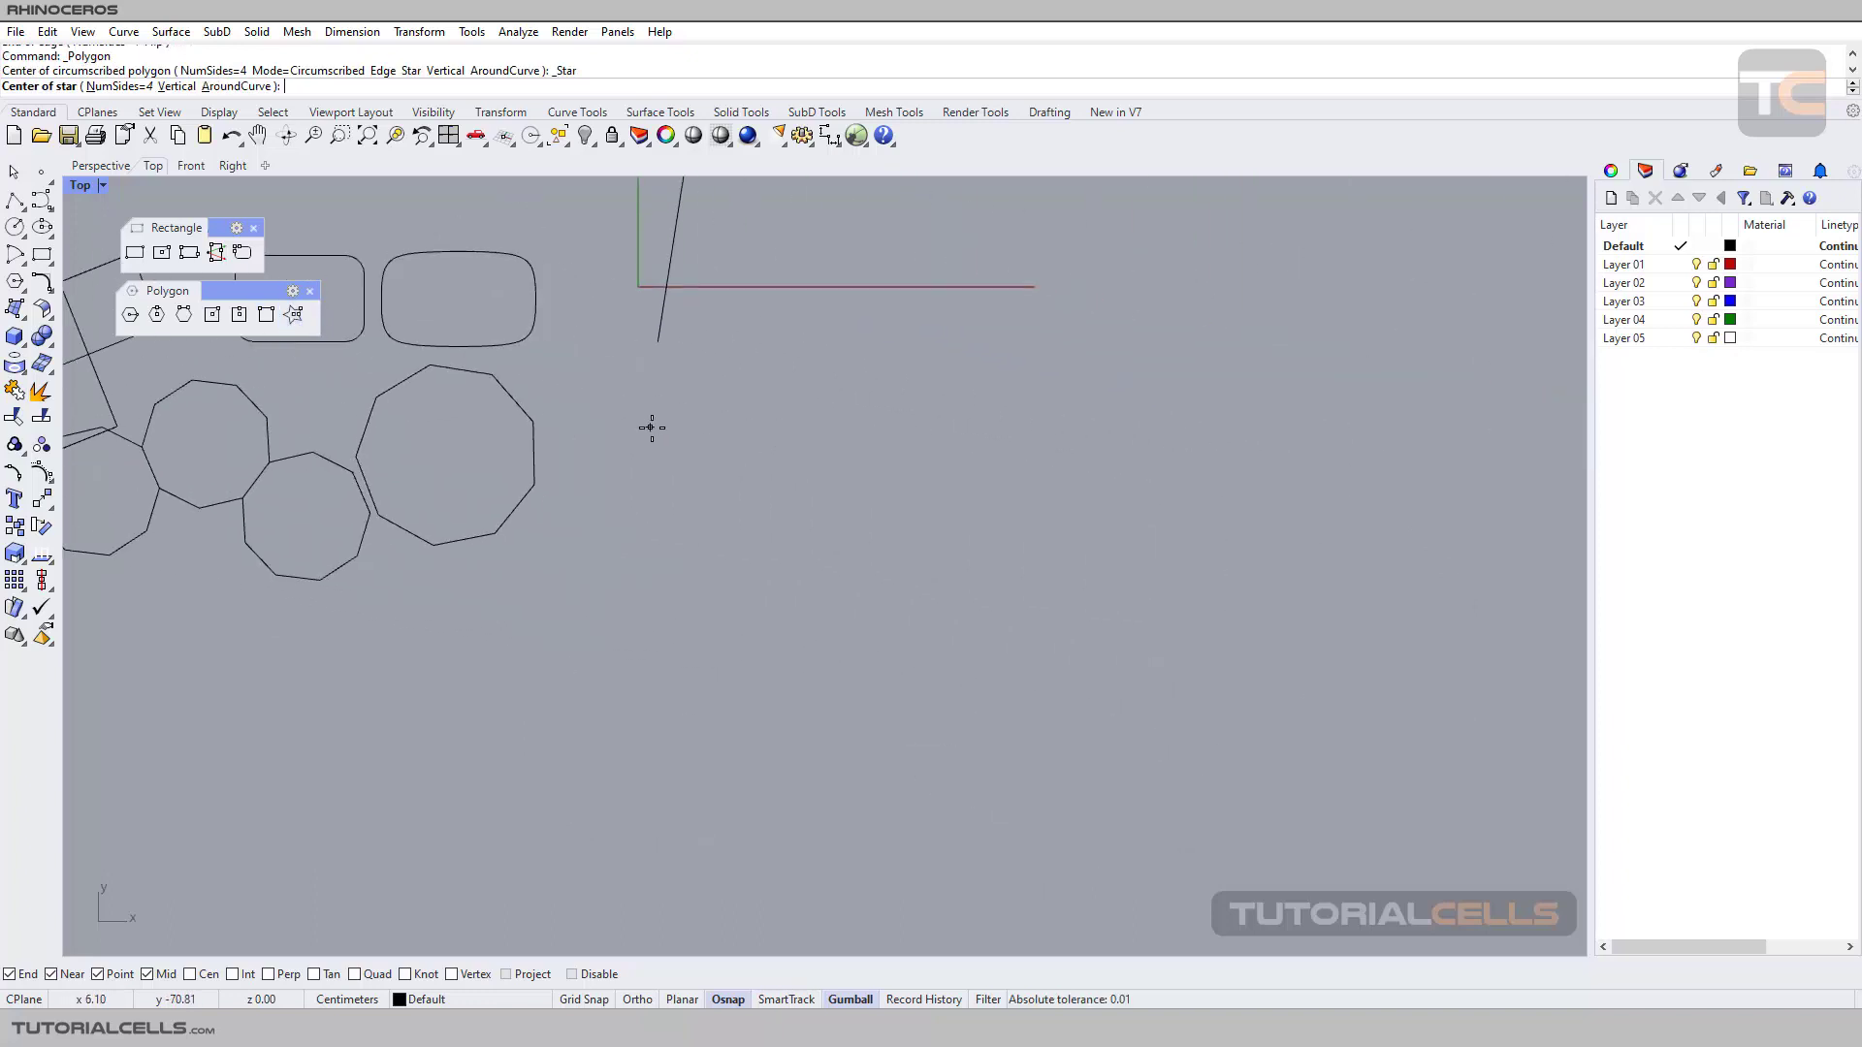
pyautogui.click(116, 86)
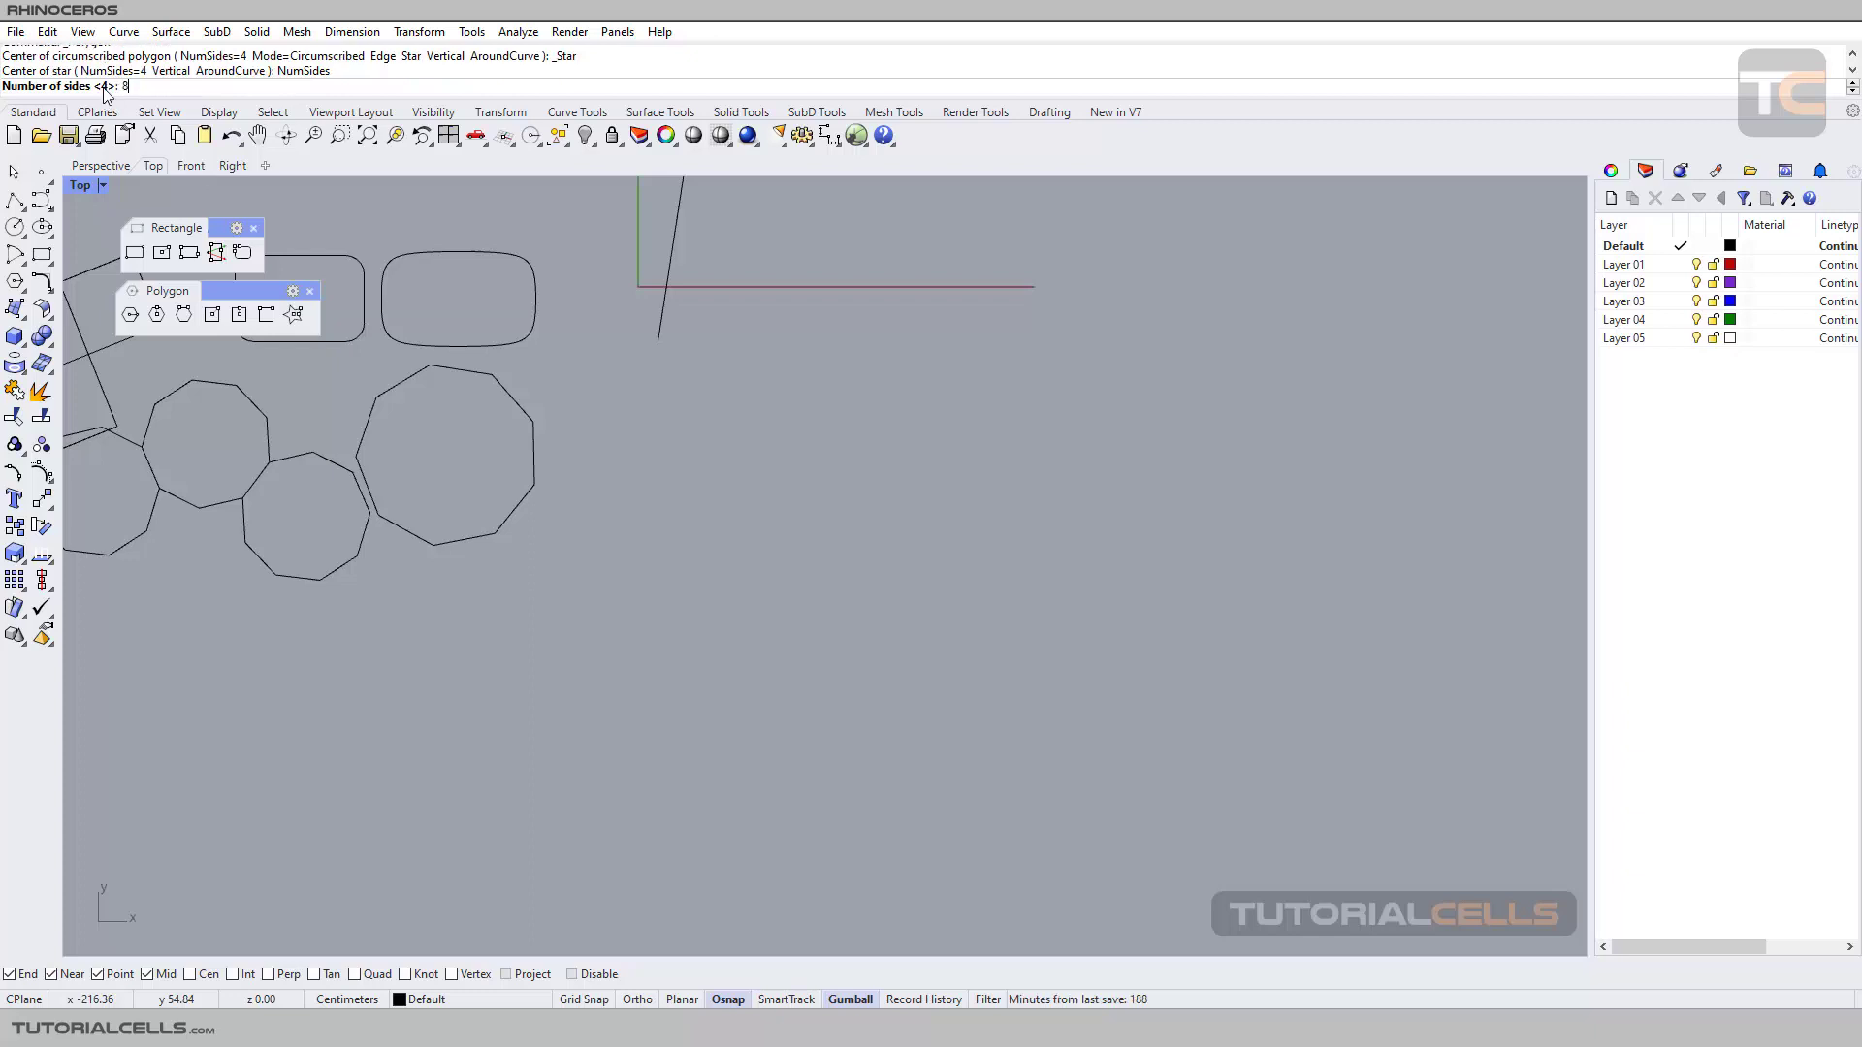
pyautogui.press('Return')
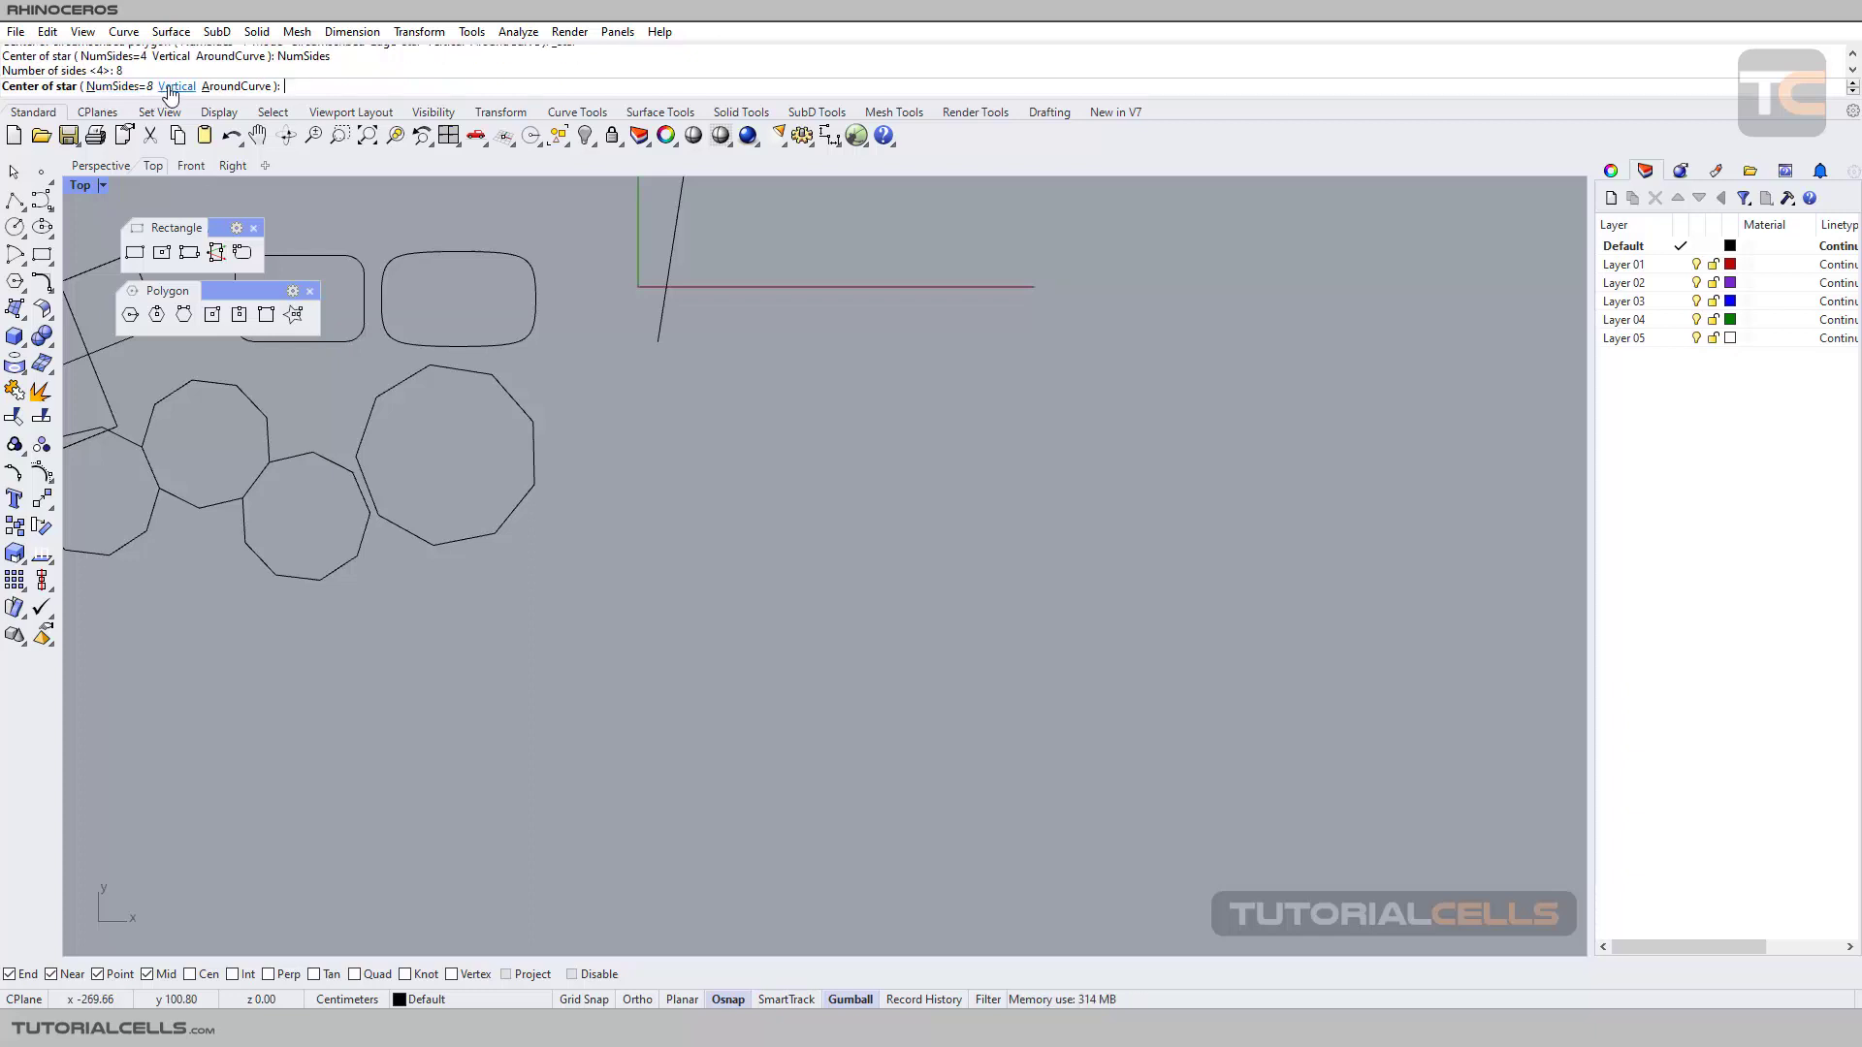
pyautogui.click(756, 472)
pyautogui.press('shift')
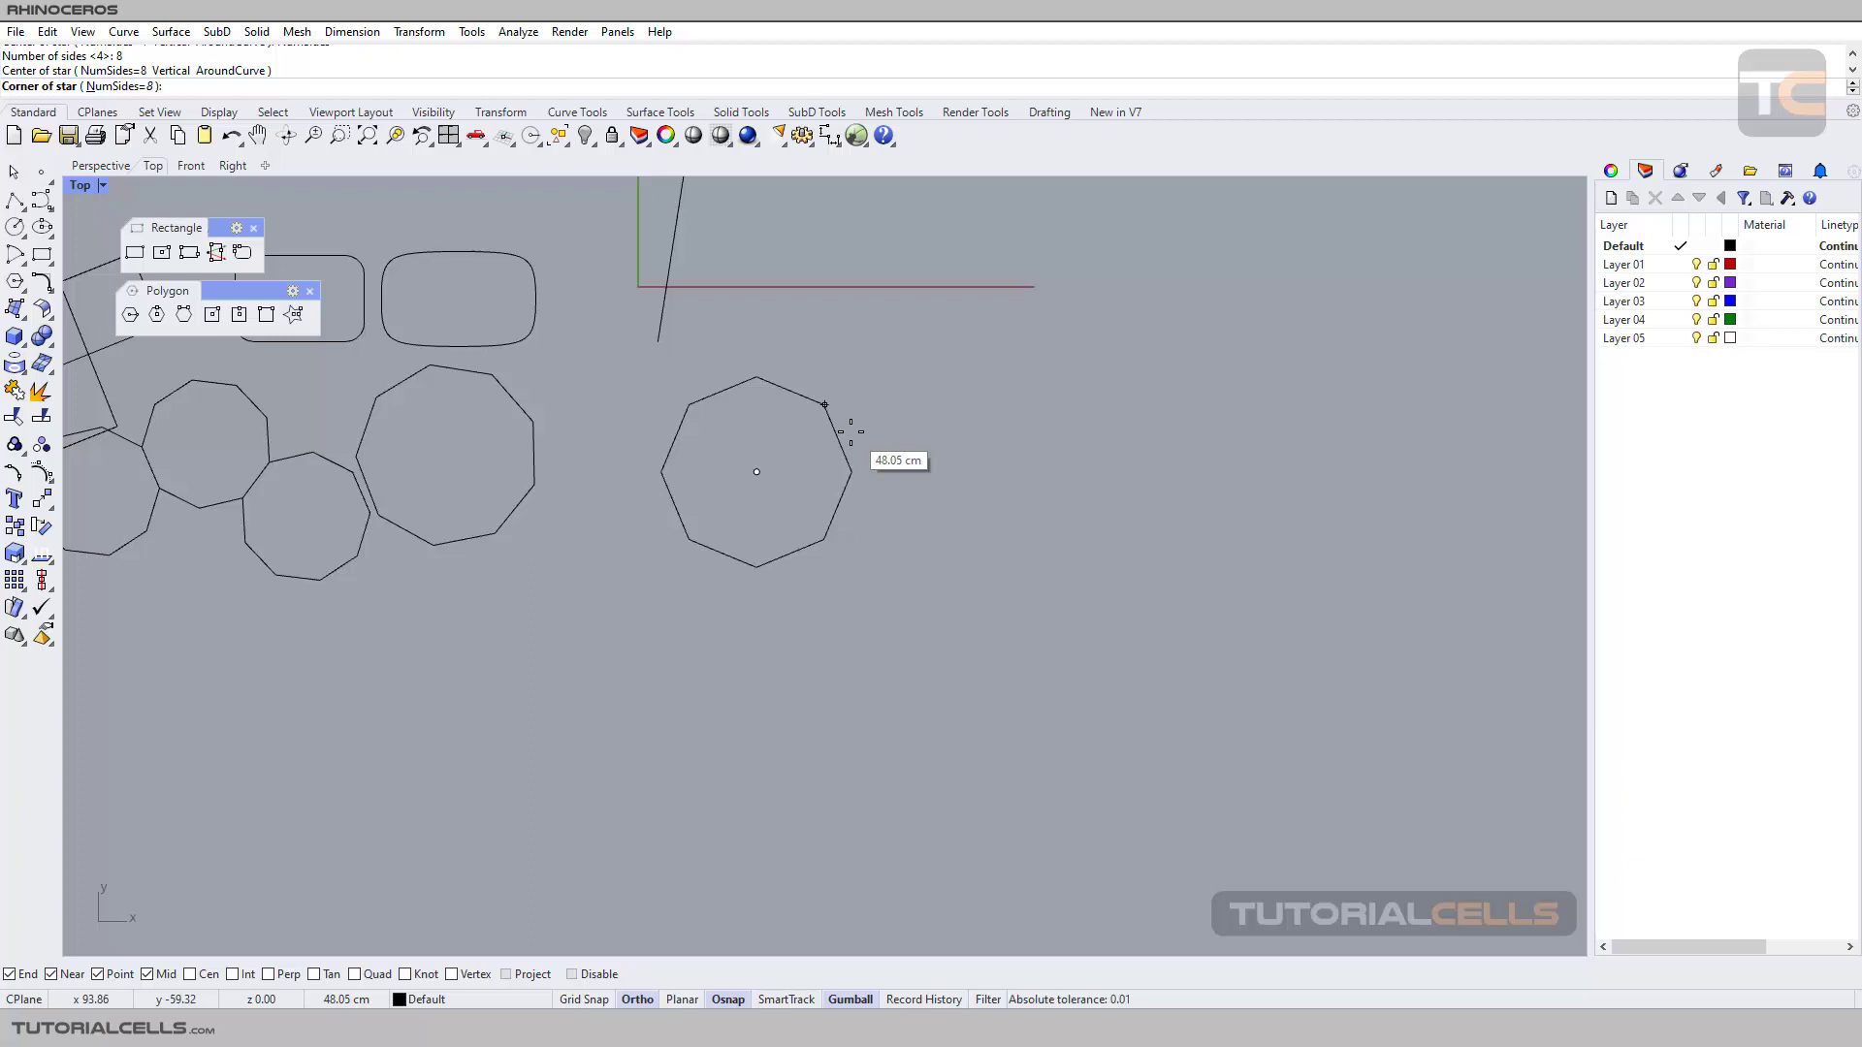
pyautogui.click(853, 429)
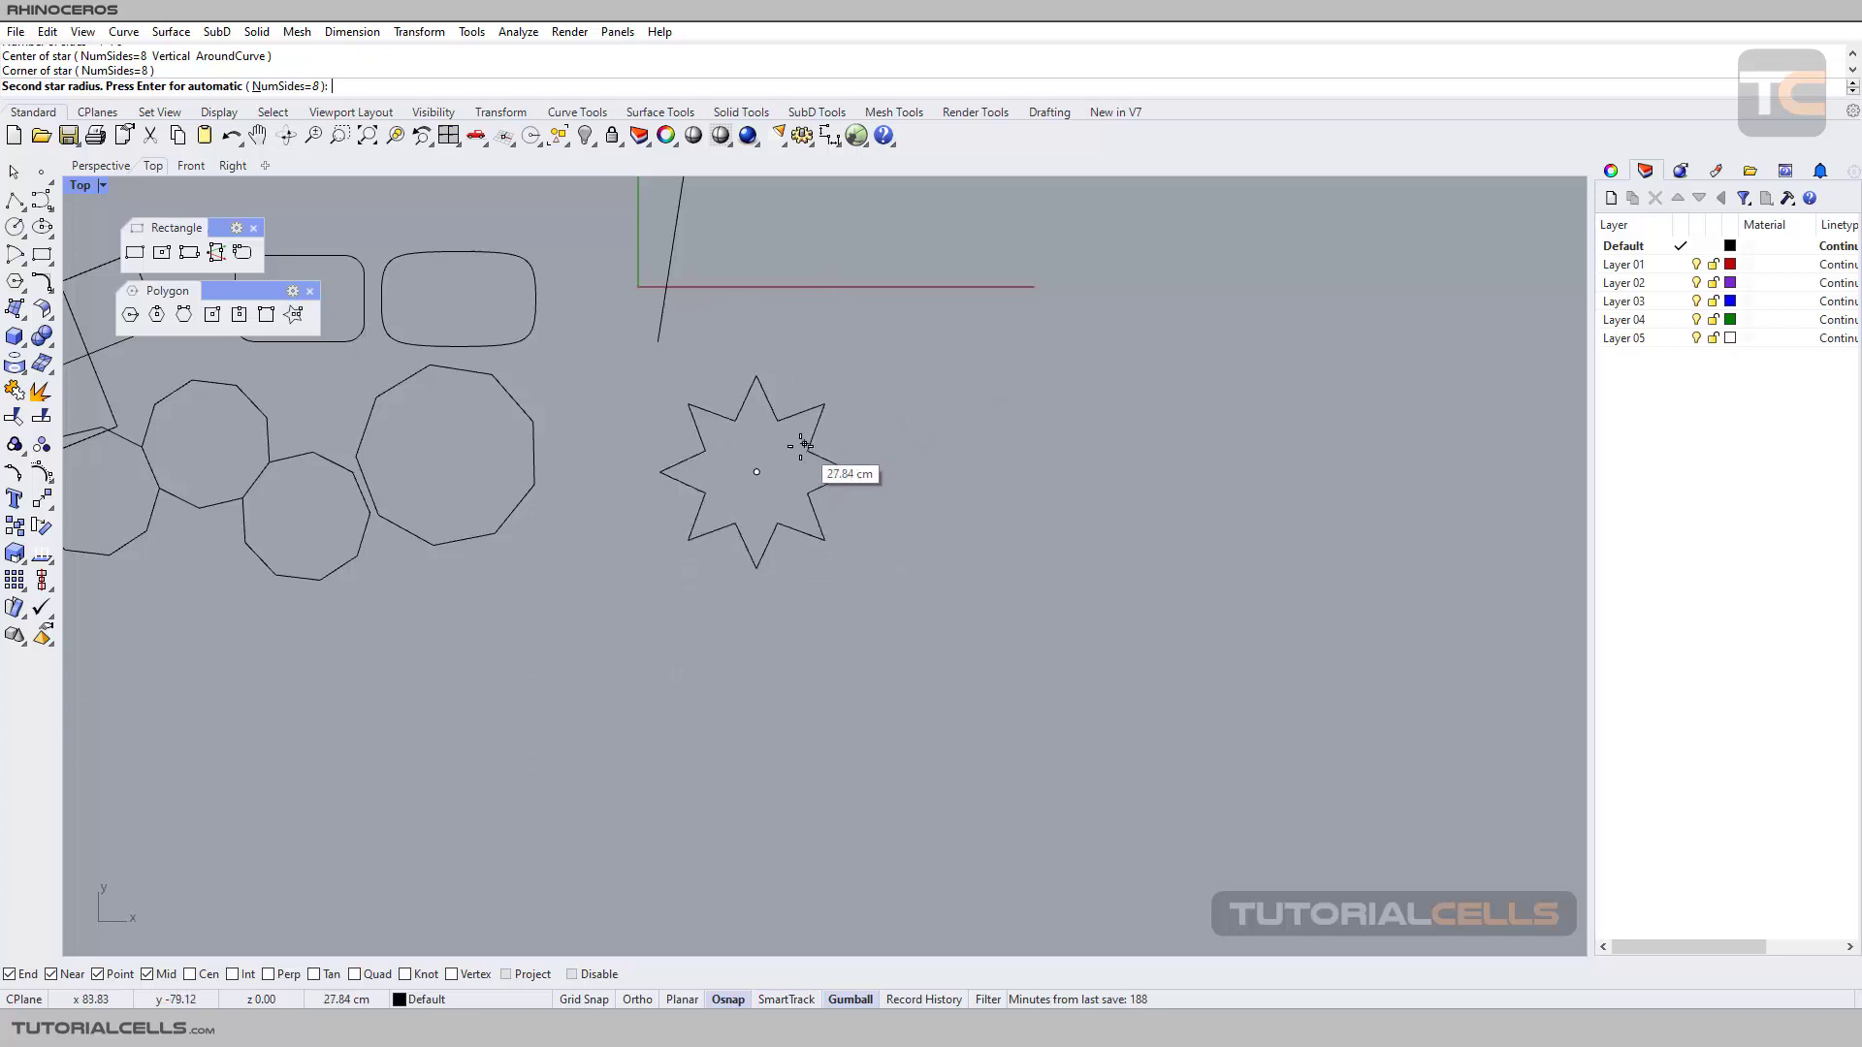
pyautogui.click(790, 455)
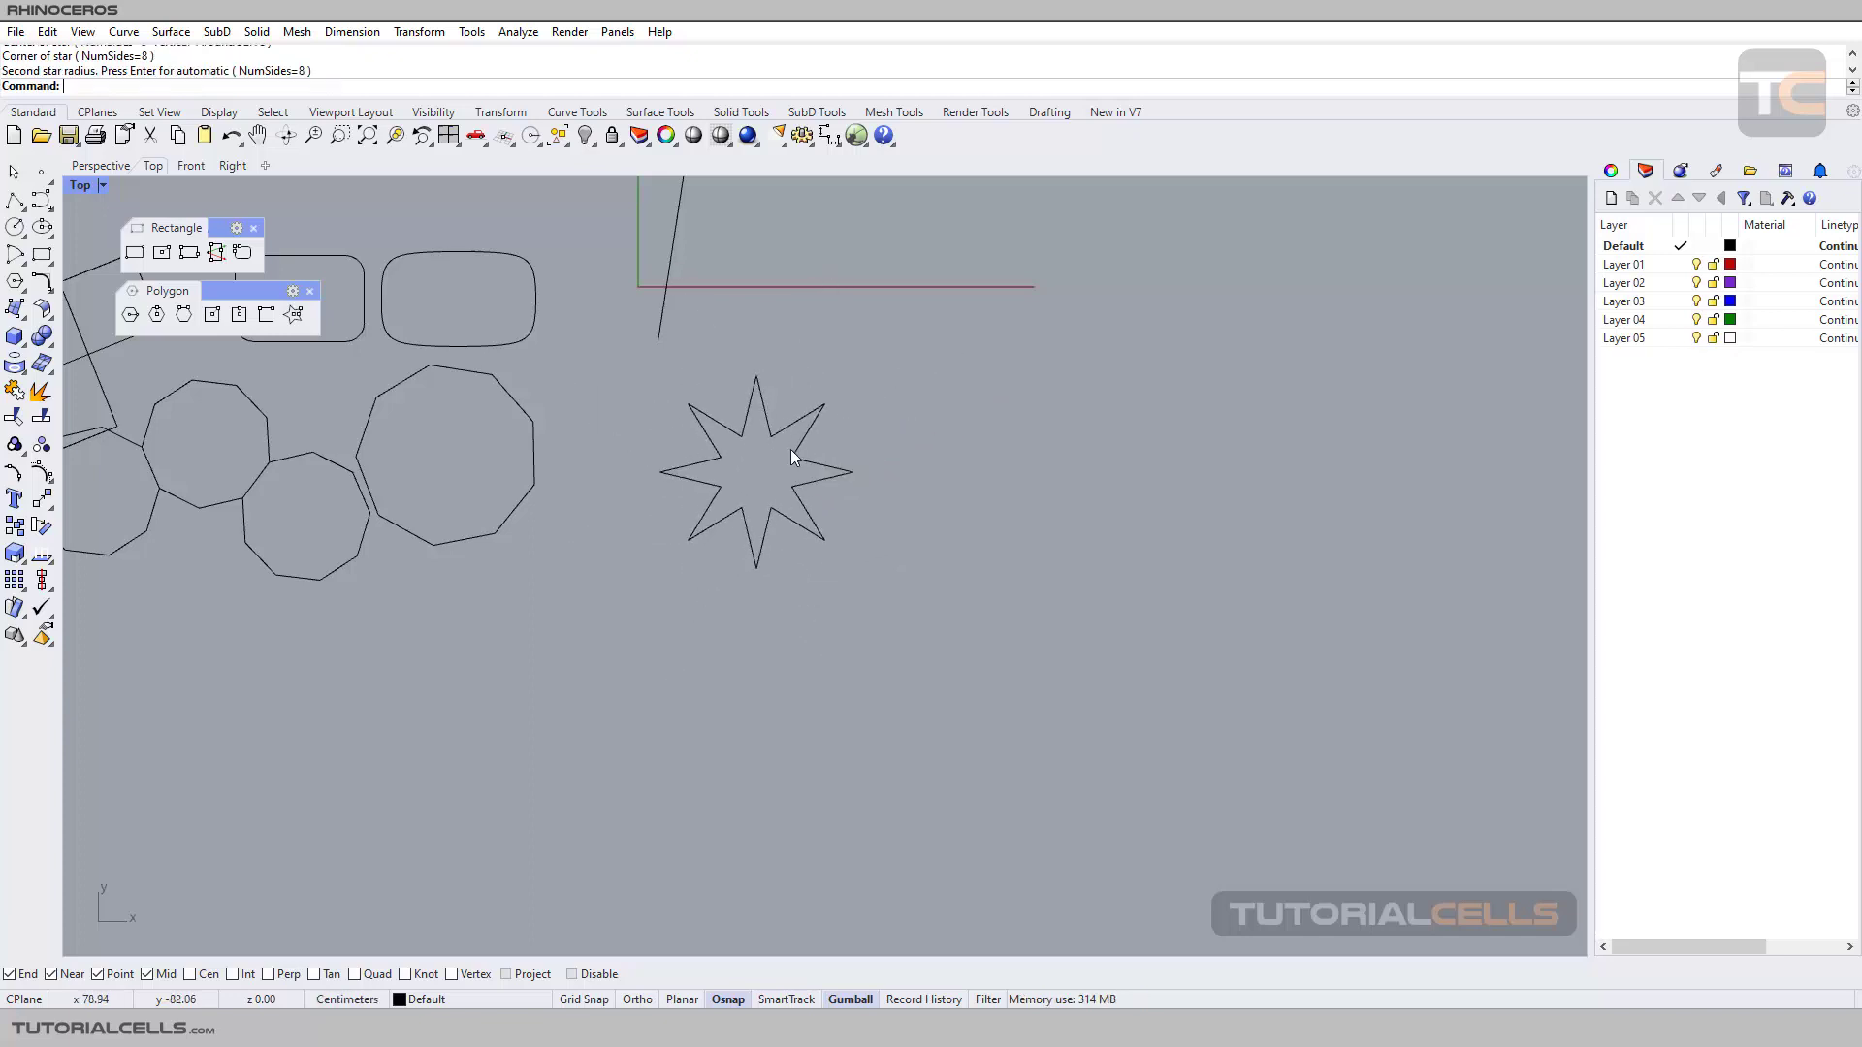
# Nudge the star's upper-right point slightly down, then deselect it.
pyautogui.click(779, 441)
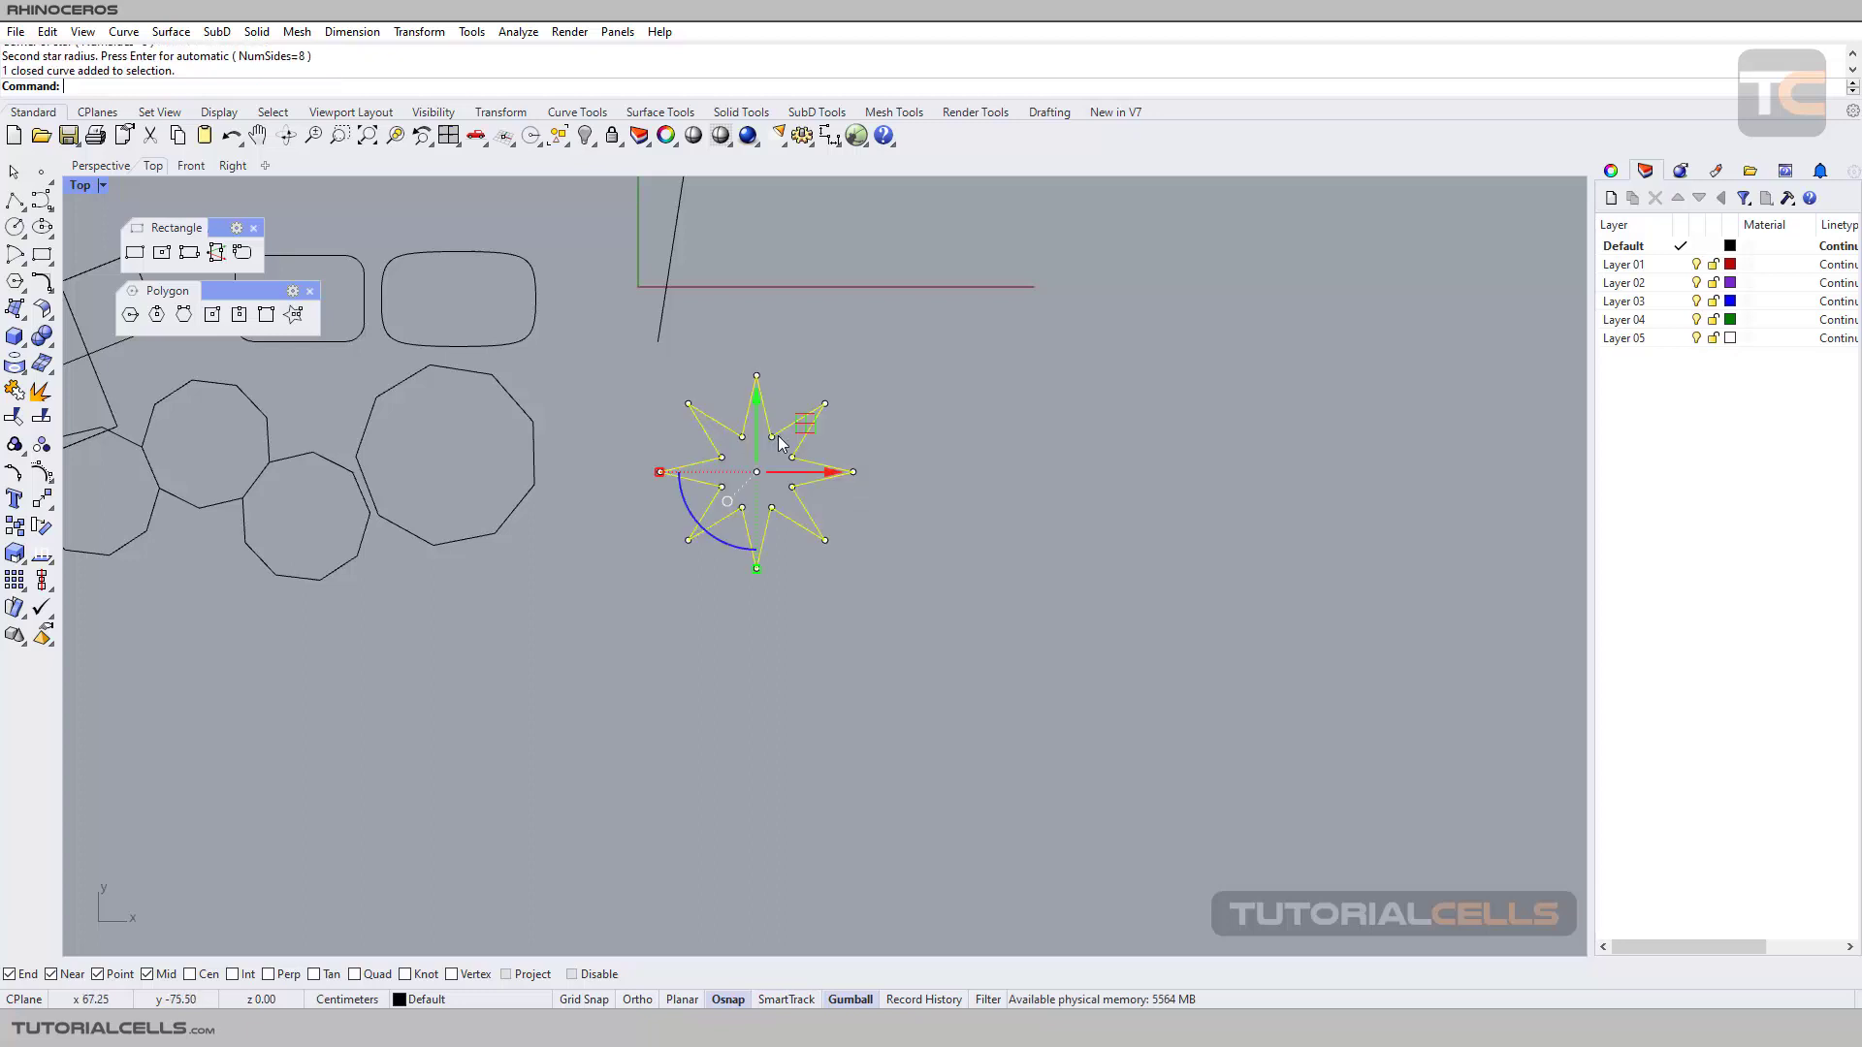
pyautogui.click(826, 403)
pyautogui.moveTo(869, 359)
pyautogui.mouseDown()
pyautogui.moveTo(892, 376)
pyautogui.moveTo(866, 376)
pyautogui.mouseUp()
pyautogui.click(574, 418)
pyautogui.scroll(-5, 310, 365)
pyautogui.scroll(5, 683, 431)
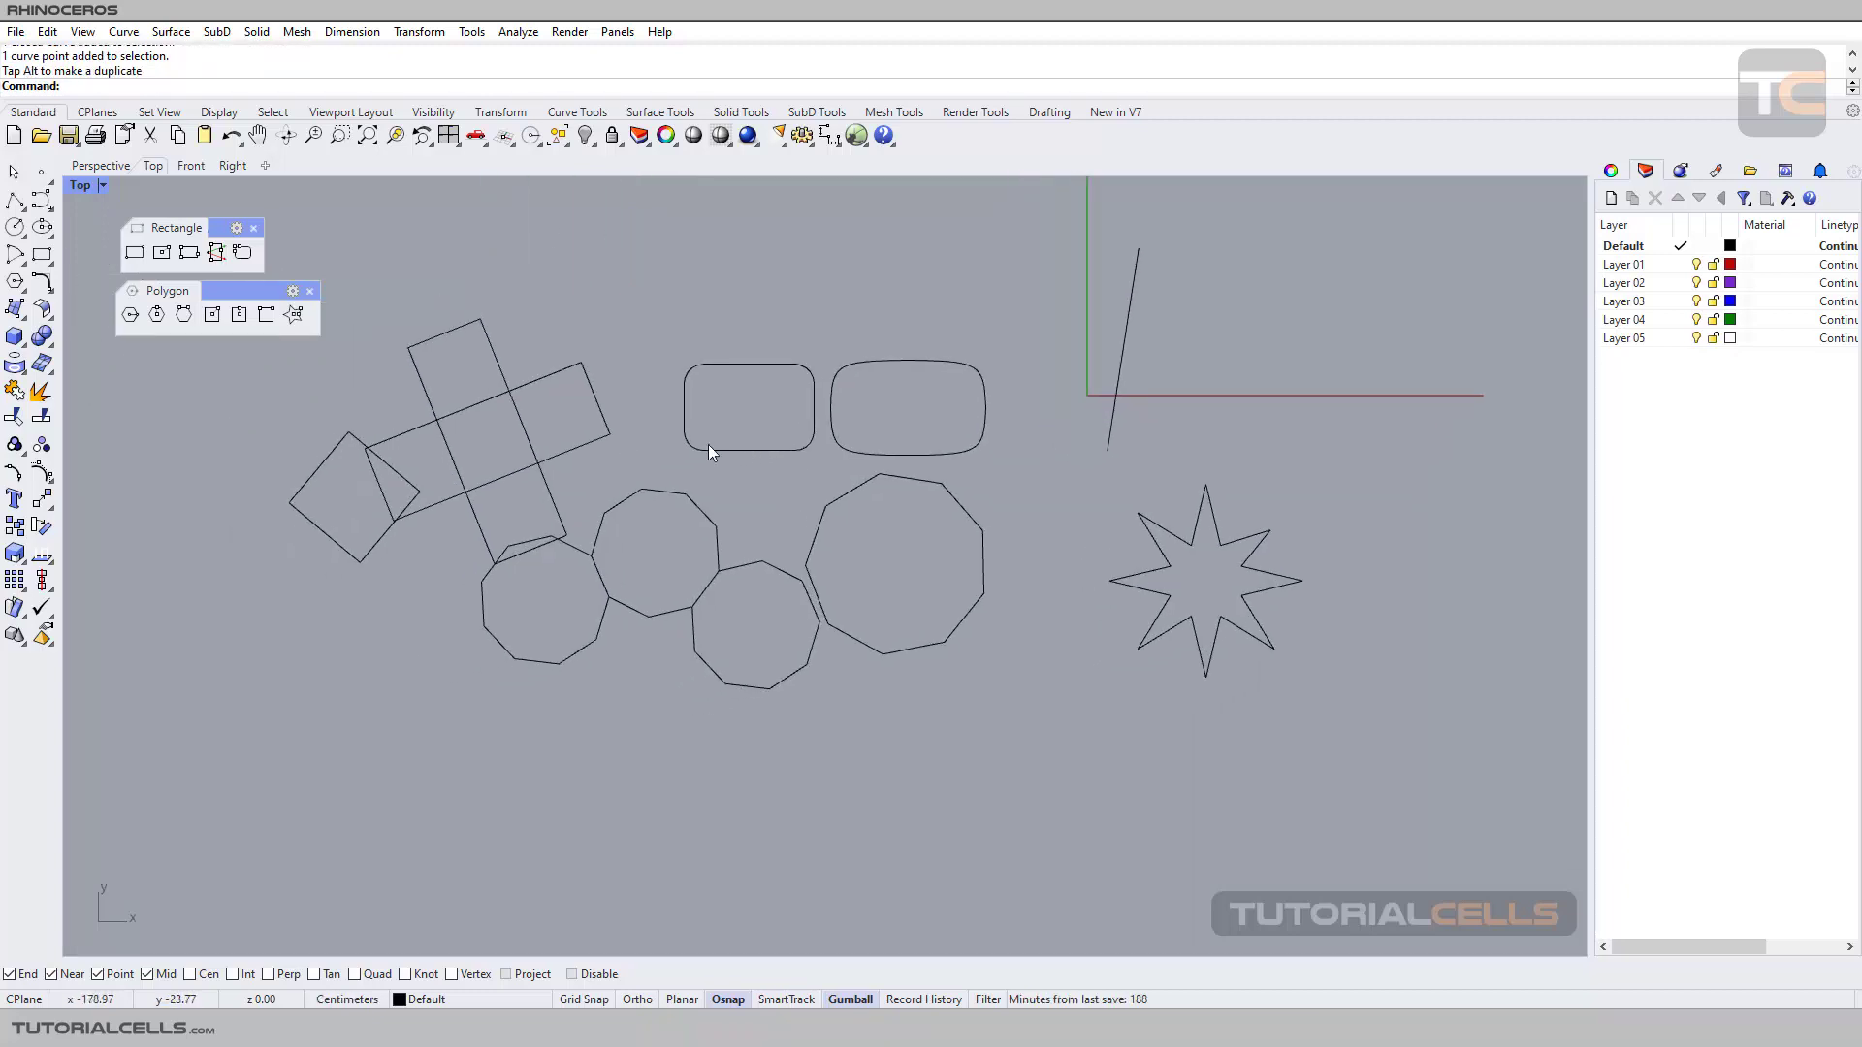
# Open and dismiss the Curve Tools set, then close the floating Rectangle toolbar.
pyautogui.click(47, 291)
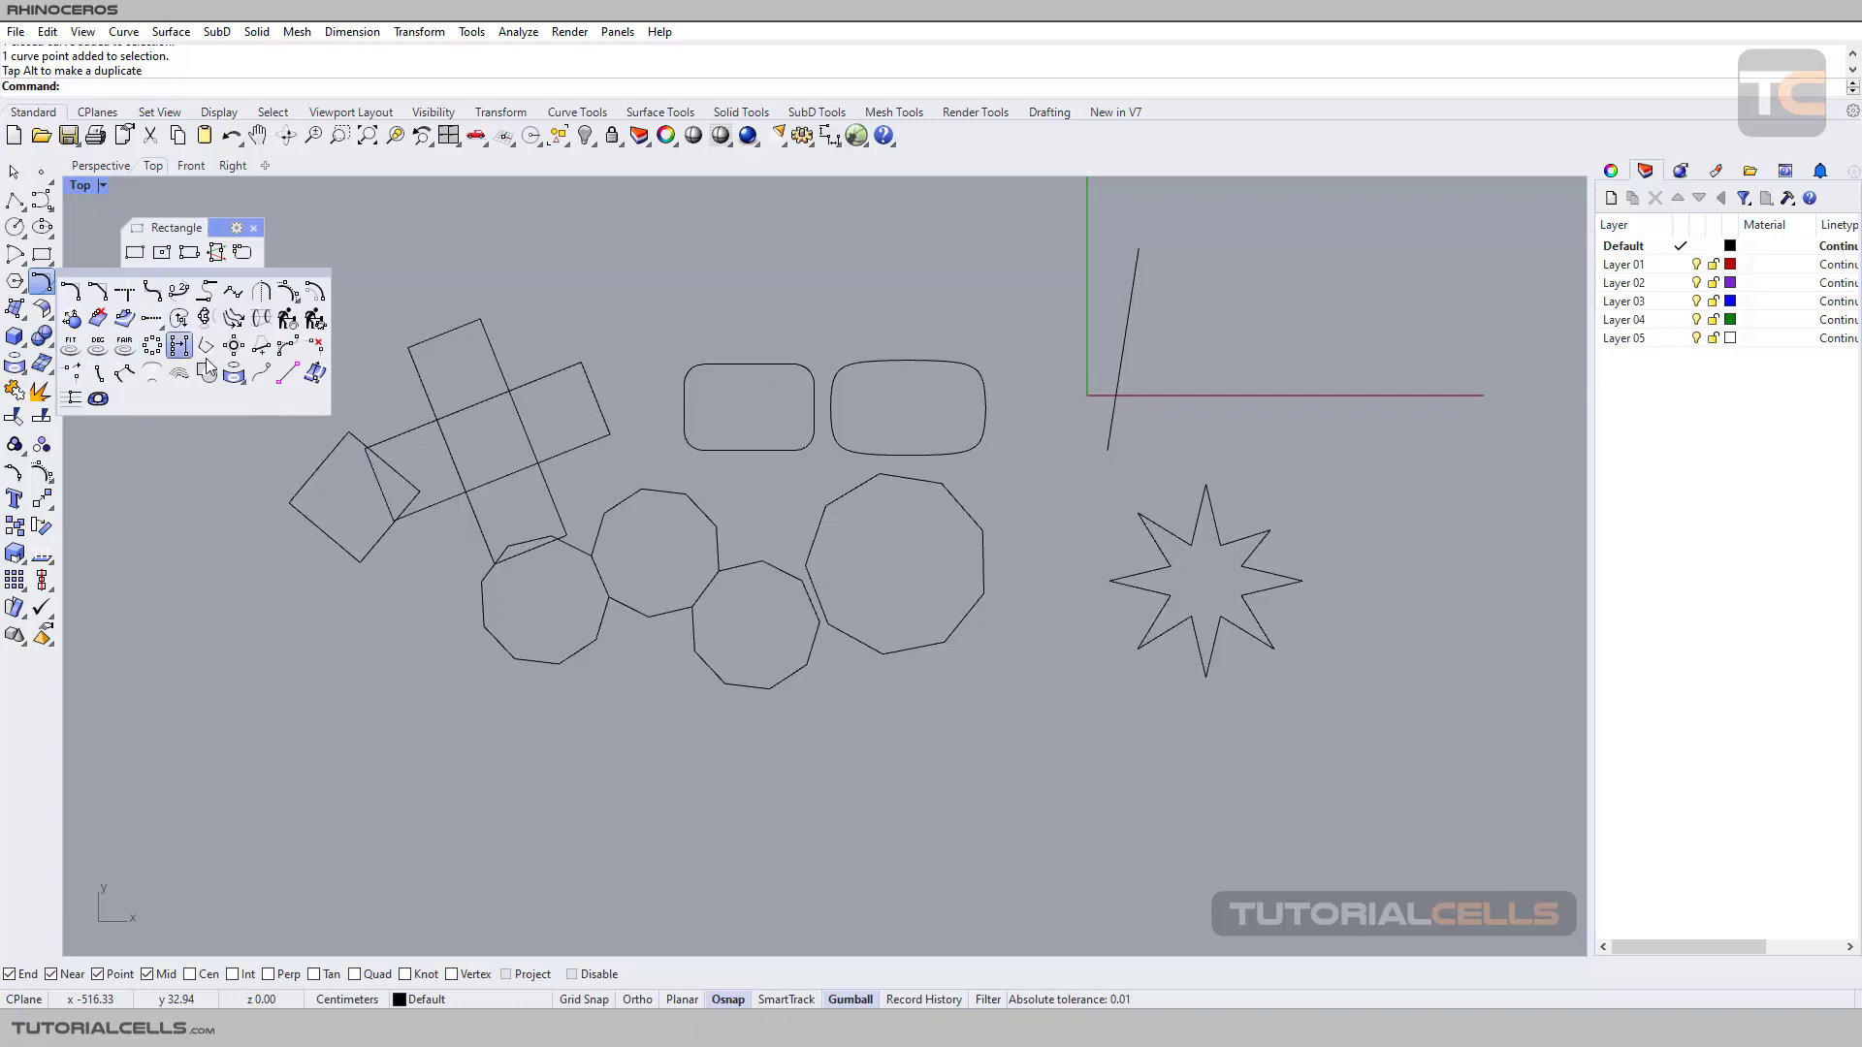
pyautogui.click(419, 277)
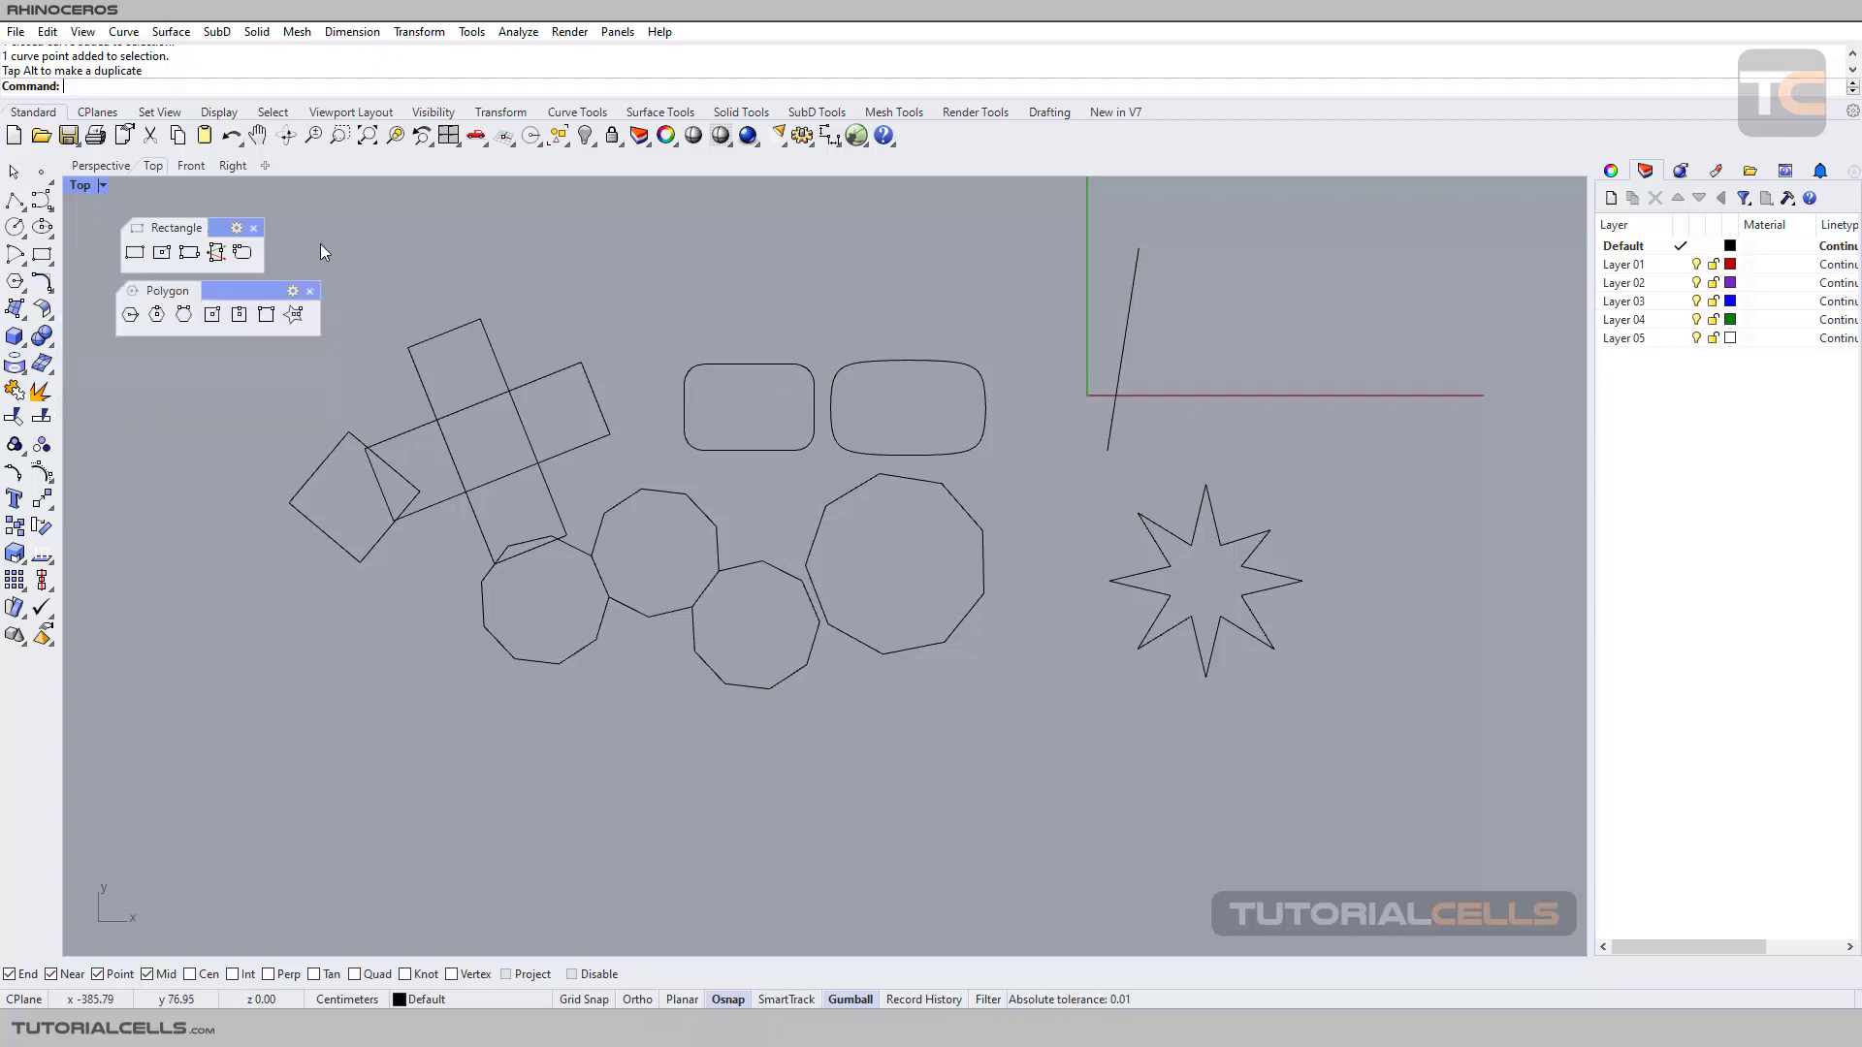
pyautogui.click(254, 229)
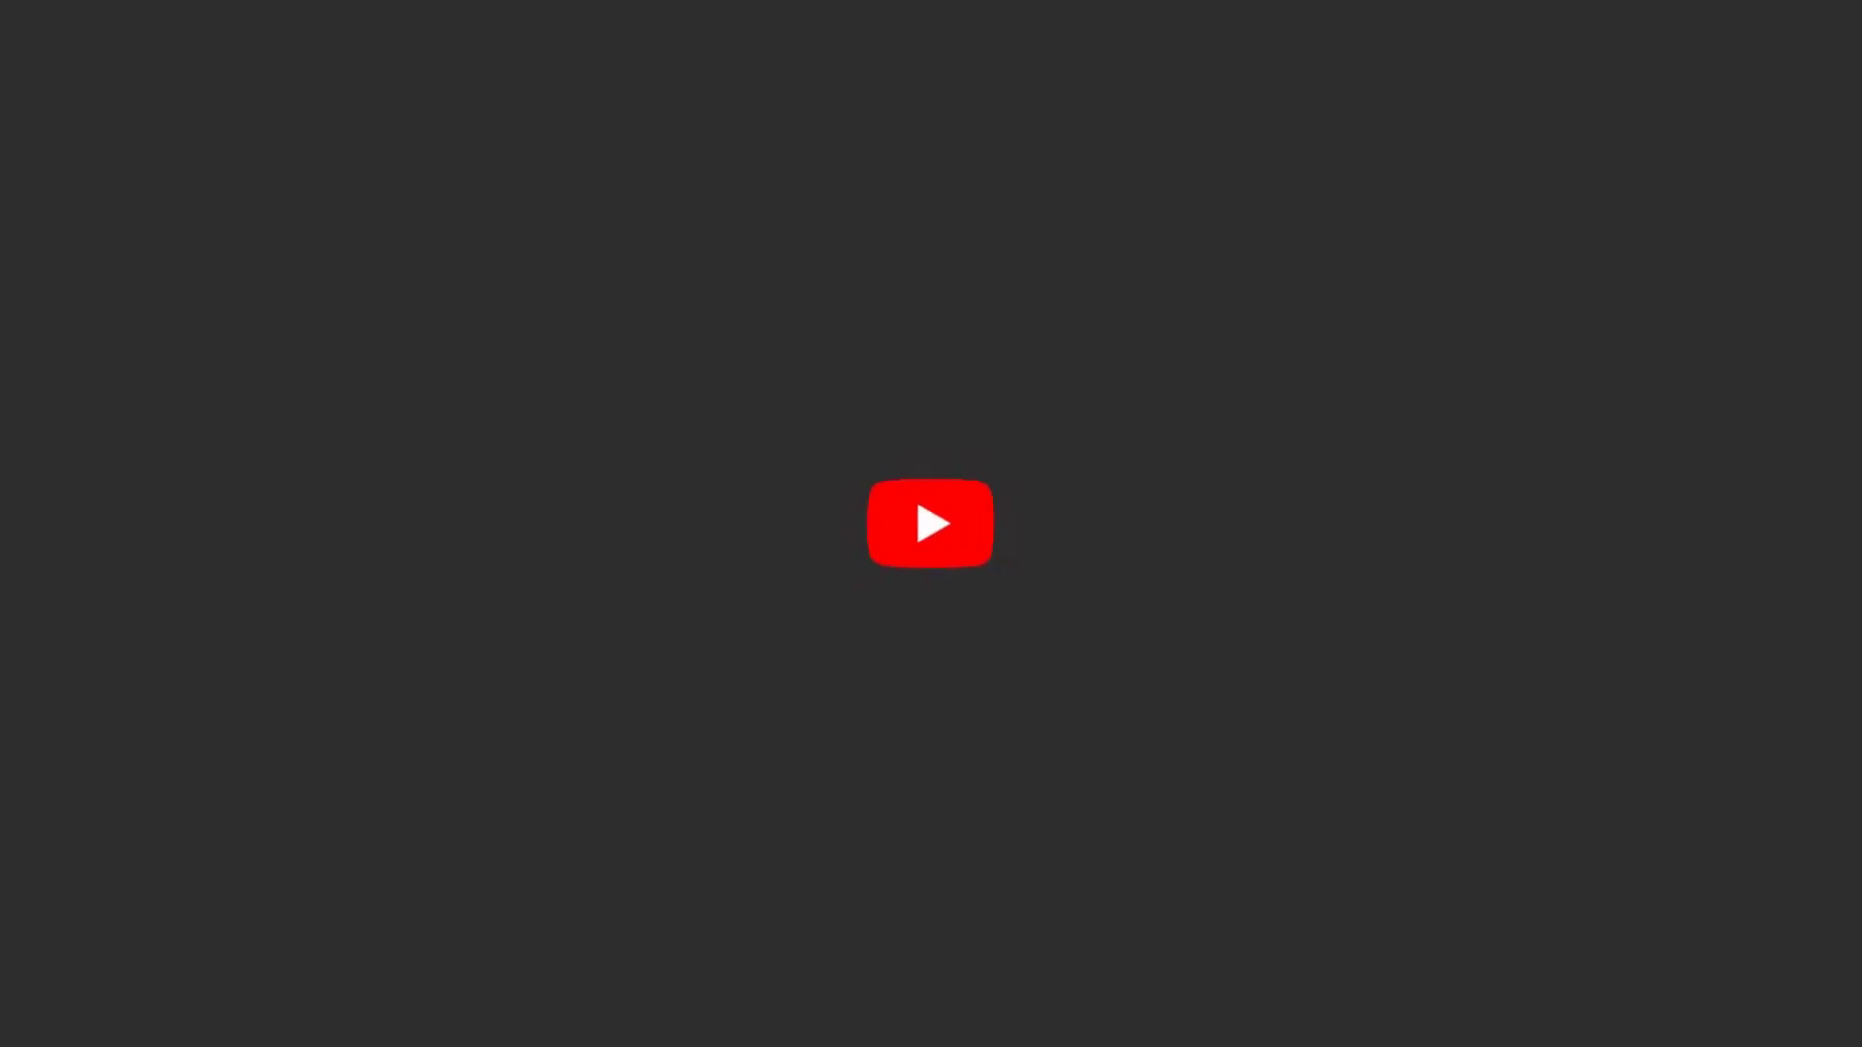